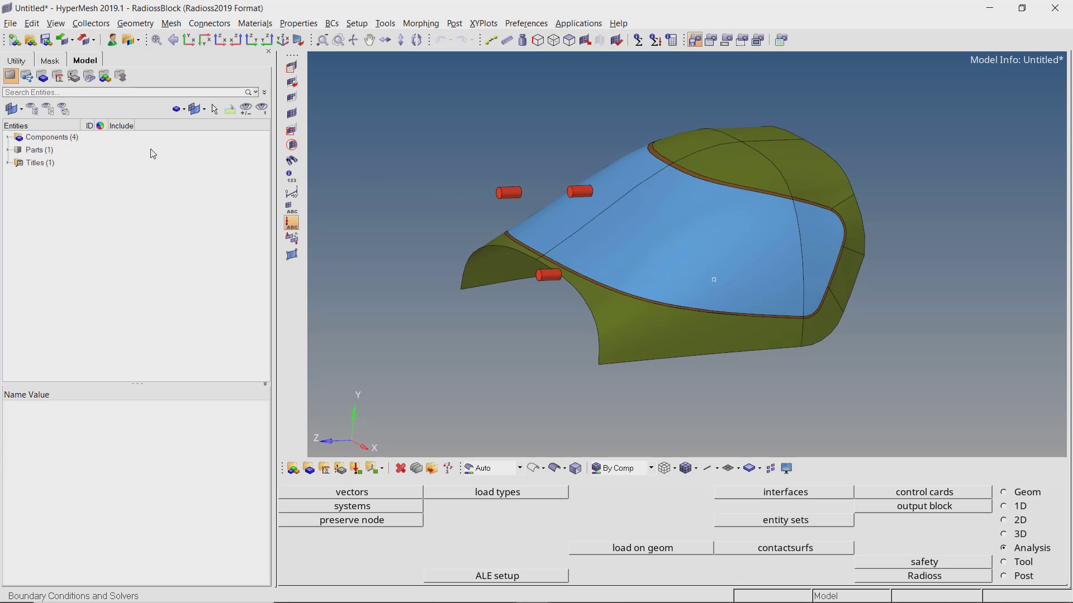
Expand the component list and toggle the display of Windshield, Frame, Body and Bird off and on to identify each one.
left_click(8, 138)
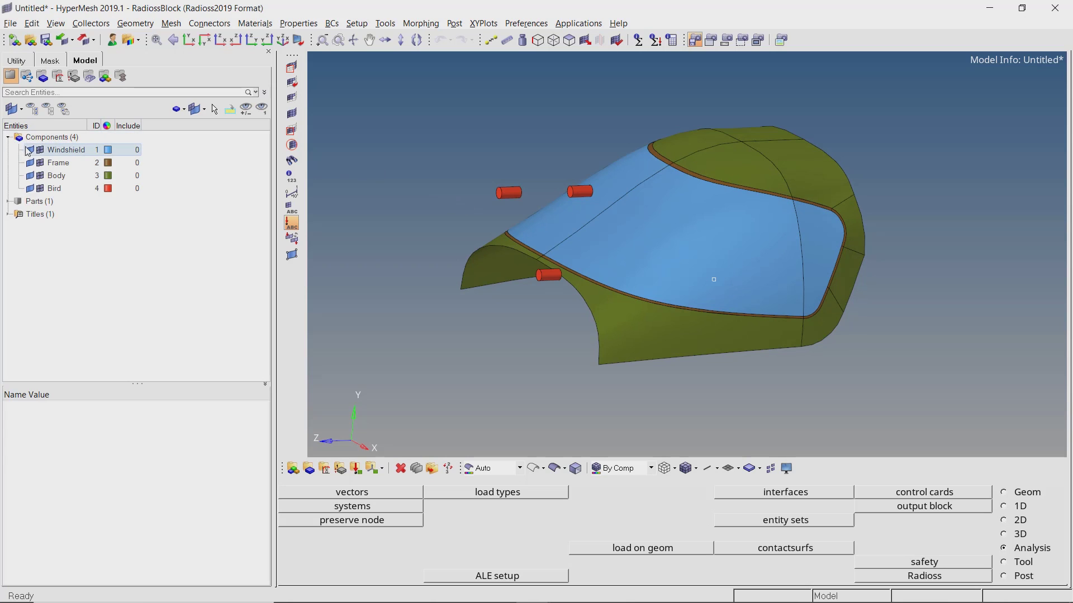
left_click(31, 150)
left_click(31, 150)
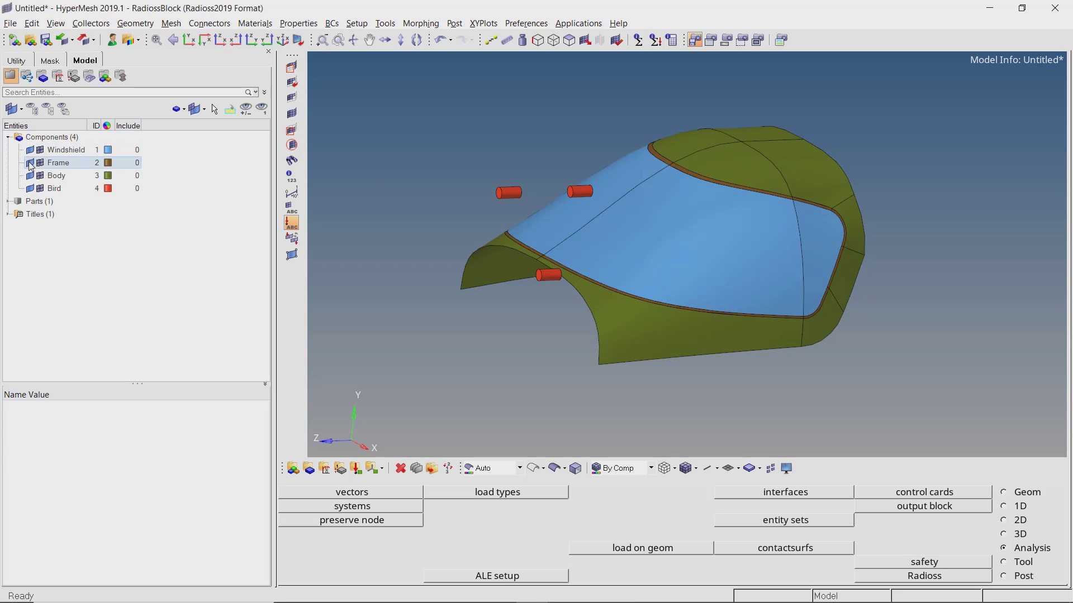
left_click(30, 164)
left_click(31, 164)
left_click(31, 176)
left_click(31, 176)
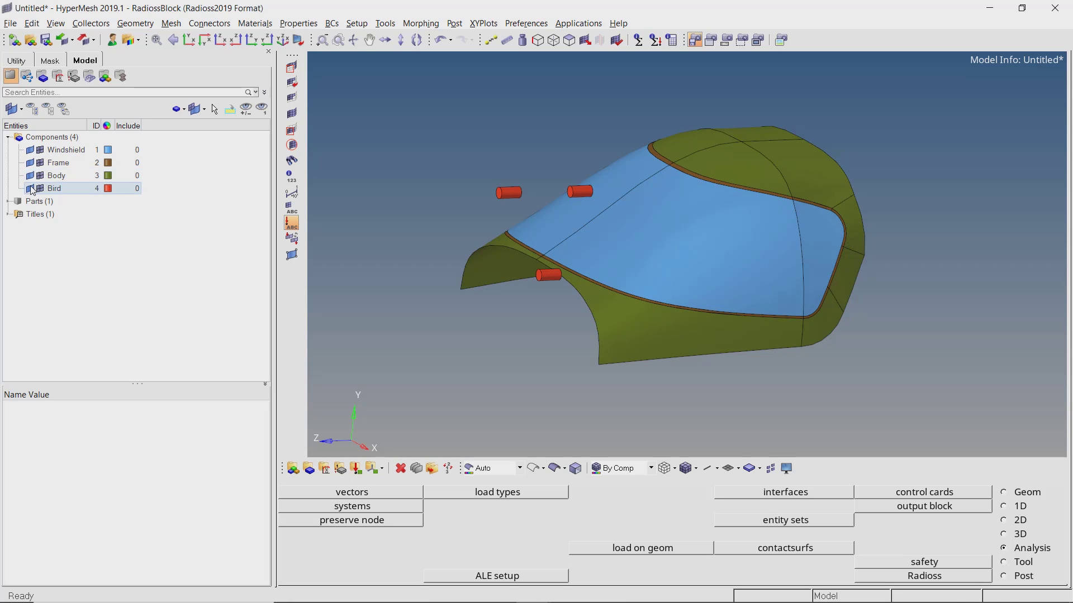
left_click(31, 189)
left_click(31, 189)
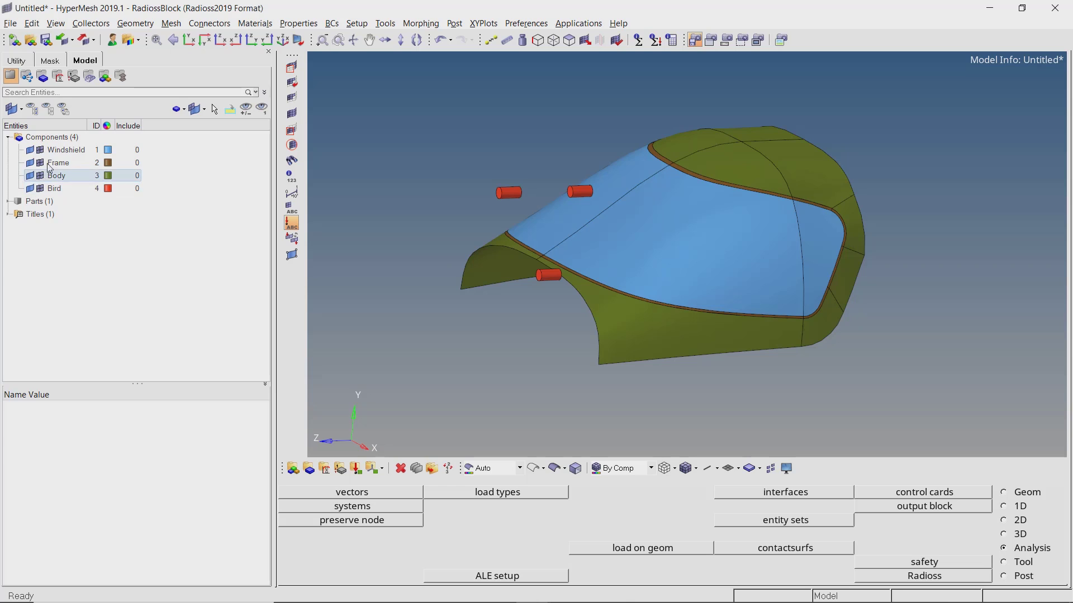
Assign the Part card image to the Windshield, Frame, Body and Bird components together.
left_click_drag(62, 156, 60, 194)
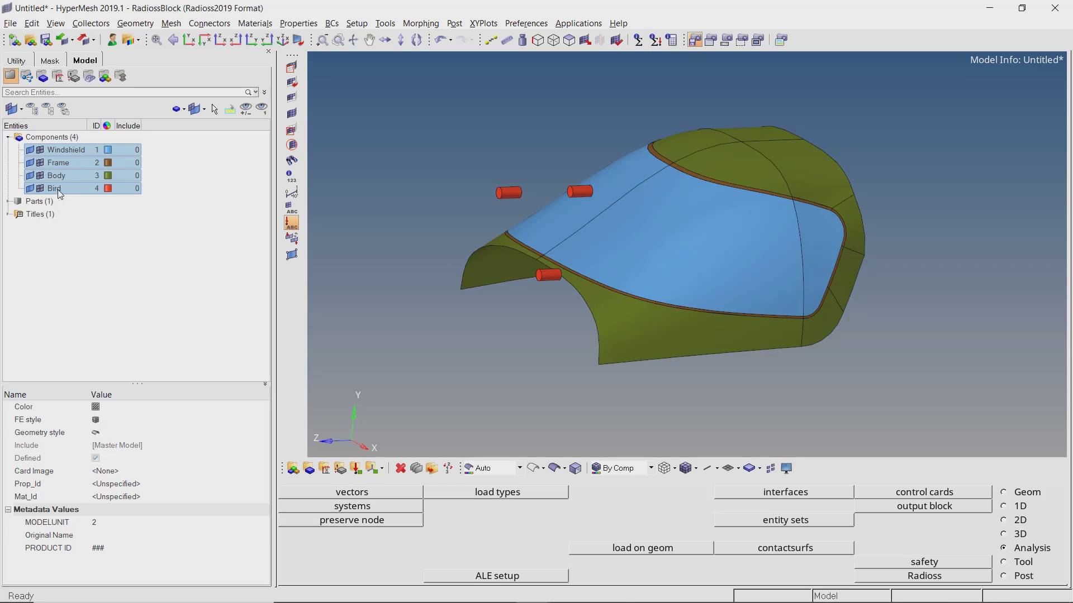
left_click(120, 471)
left_click(127, 493)
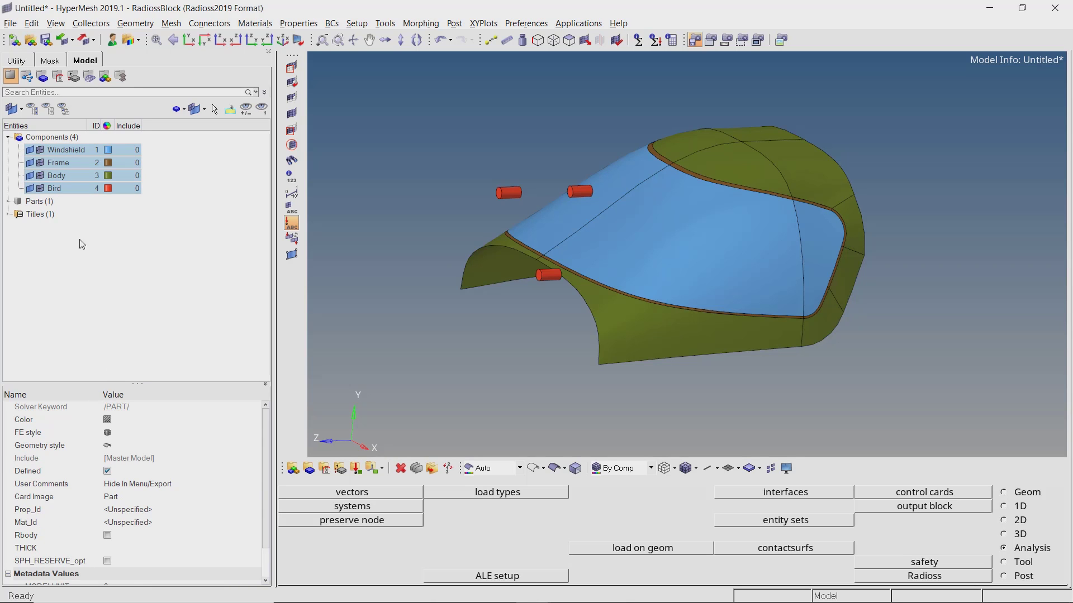
Open the Solver Browser and create a LAW27_PLAS_BRIT material named glass.
left_click(63, 108)
left_click(53, 25)
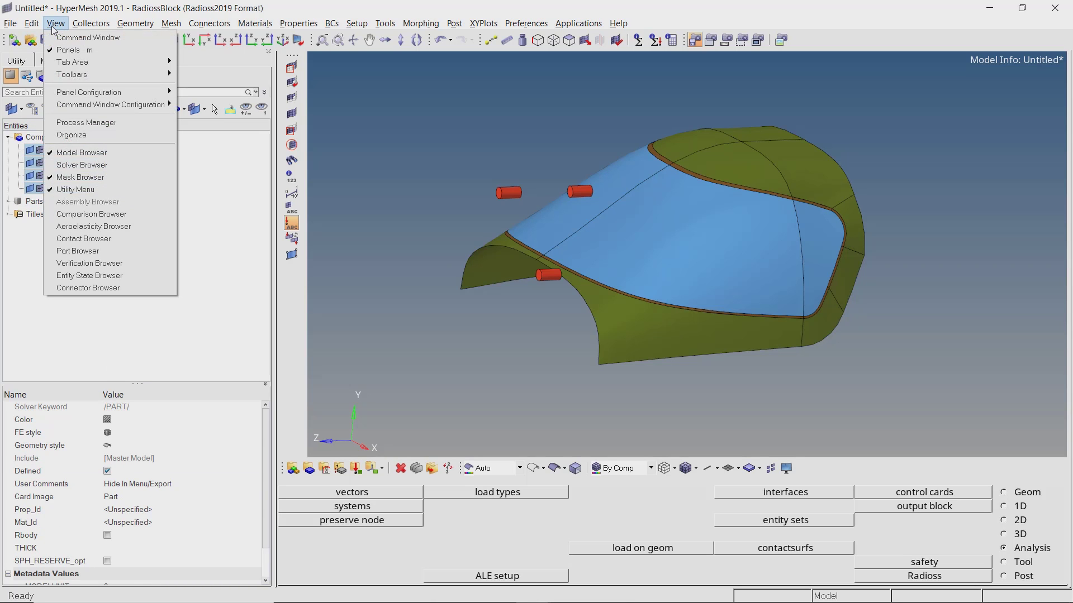
left_click(82, 165)
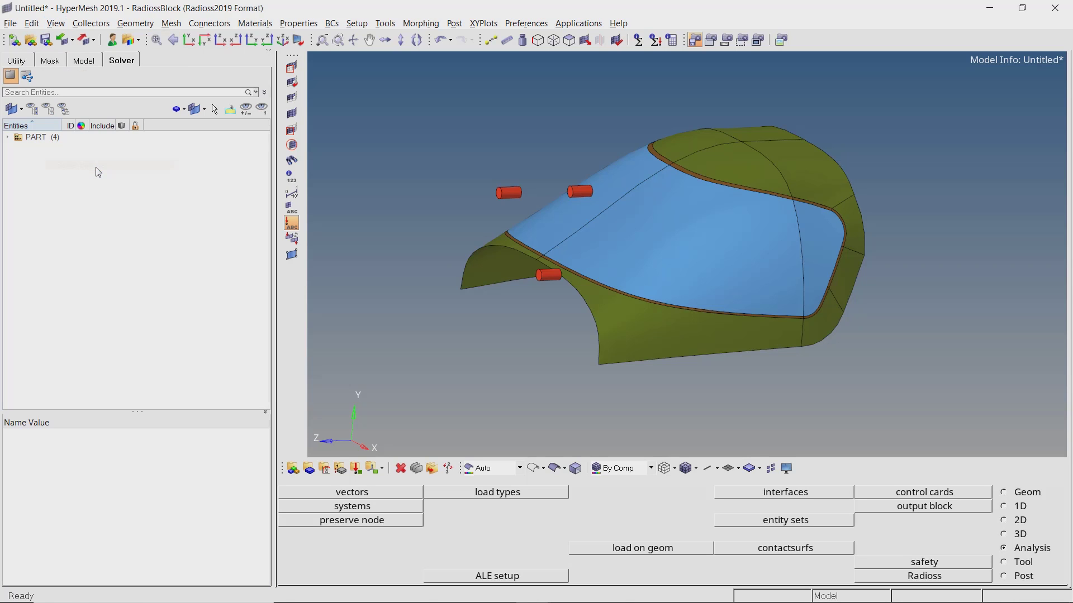
right_click(175, 143)
mouse_move(228, 147)
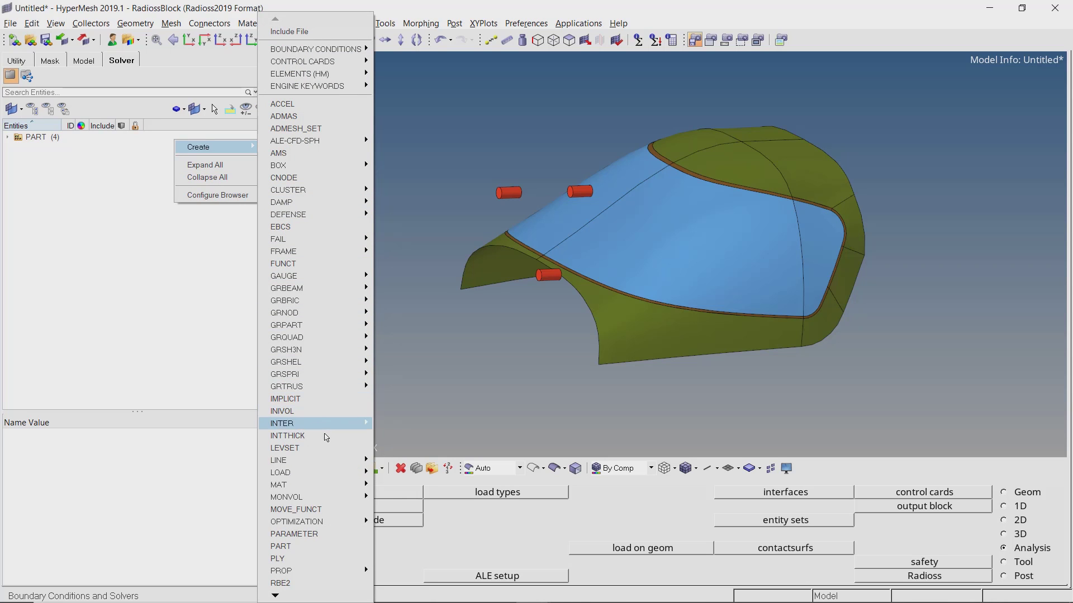
mouse_move(332, 485)
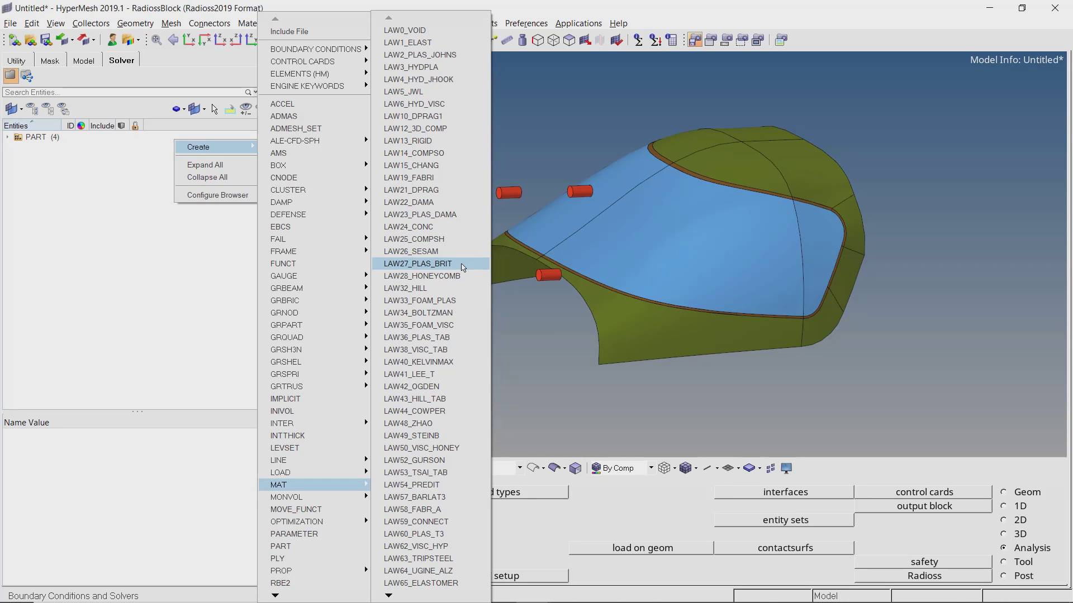
left_click(463, 264)
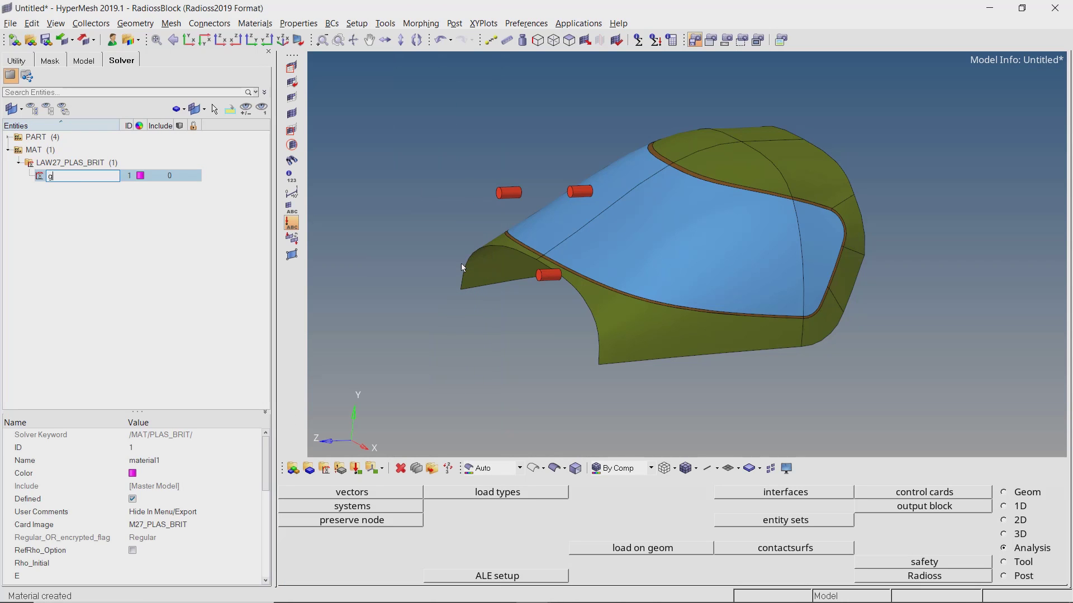
type("glass")
key("Return")
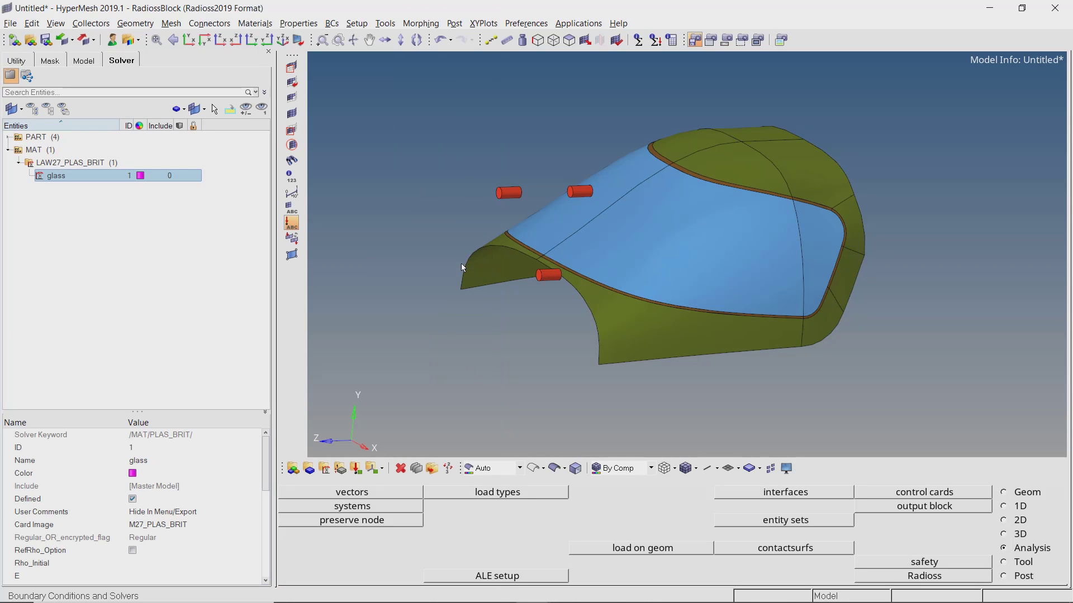
Set the glass material's initial density to 1.74e-9, Young's modulus E to 61000 and Poisson's ratio Nu to 0.3.
left_click_drag(137, 412, 141, 320)
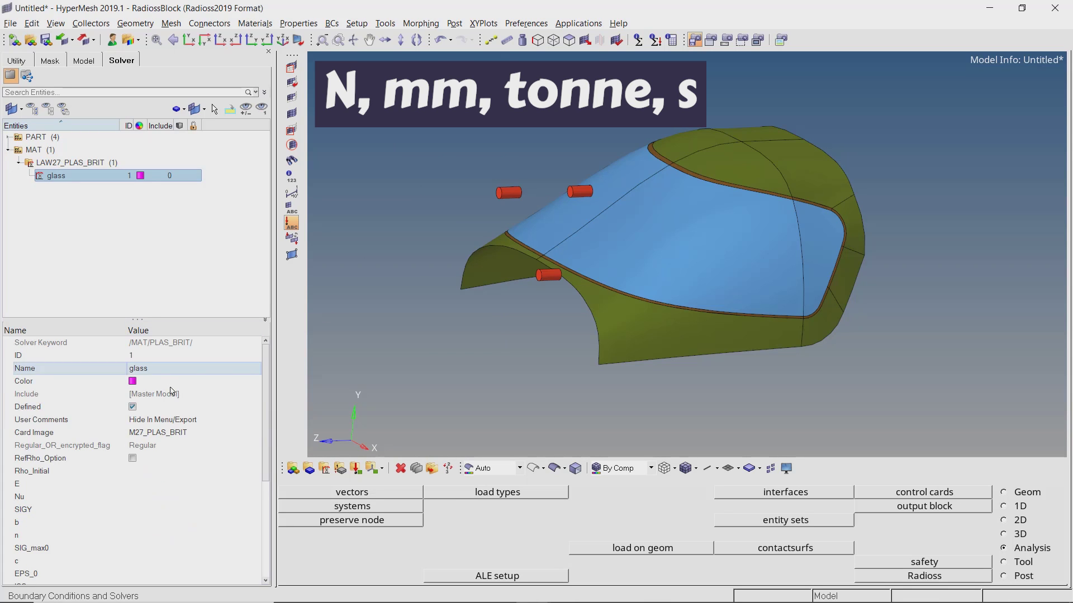
left_click(192, 471)
type("1.74e-9")
key("Return")
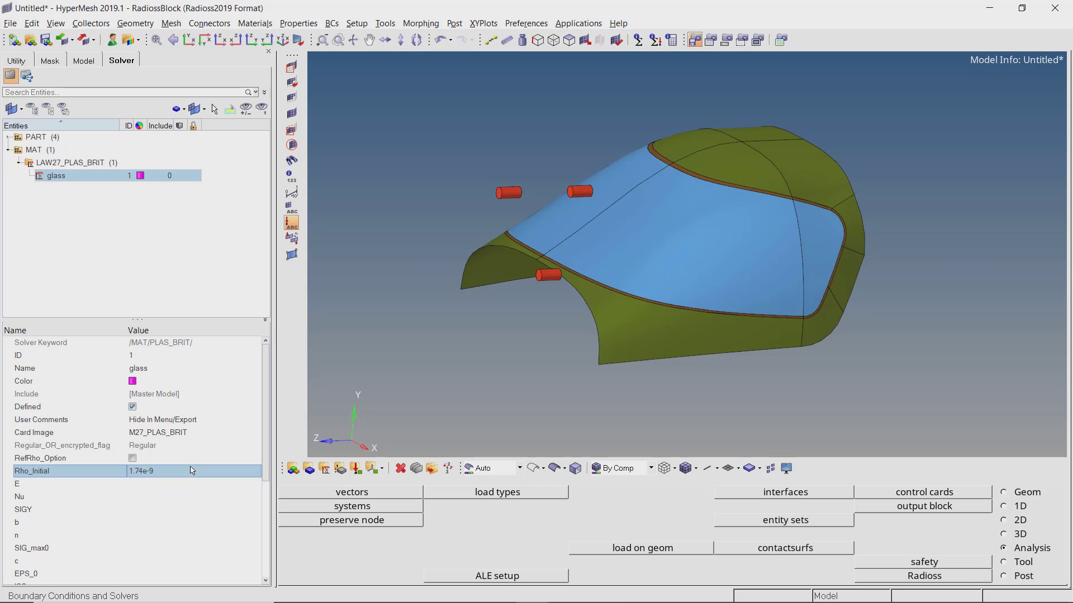
left_click(195, 487)
type("61000")
key("Return")
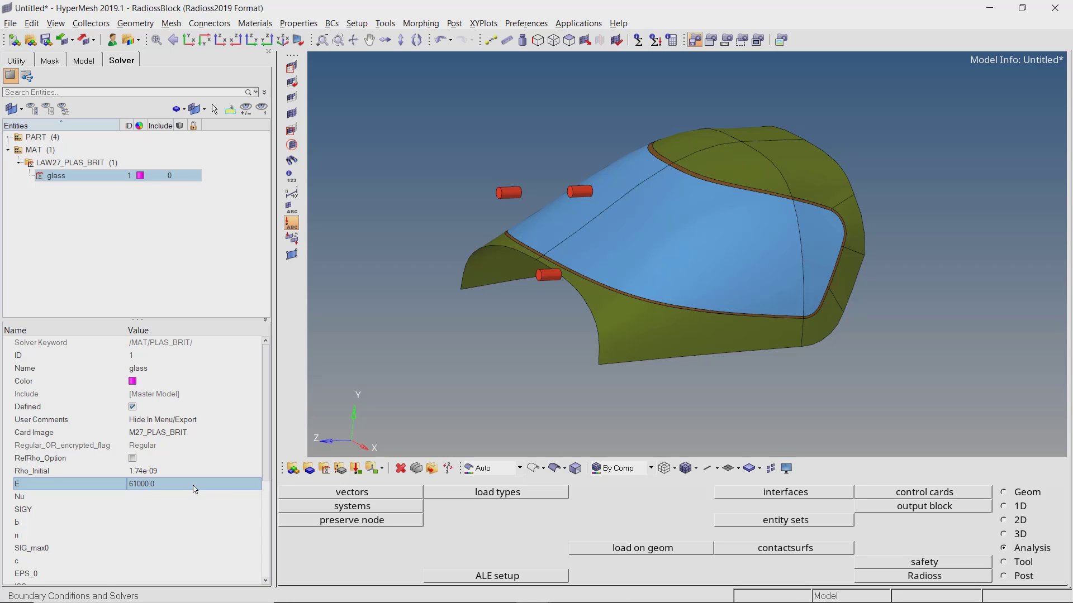
left_click(197, 498)
type("0.3")
key("Return")
Define the glass material's plasticity with SIGY 45, b 0.05 and n 1.
left_click(197, 509)
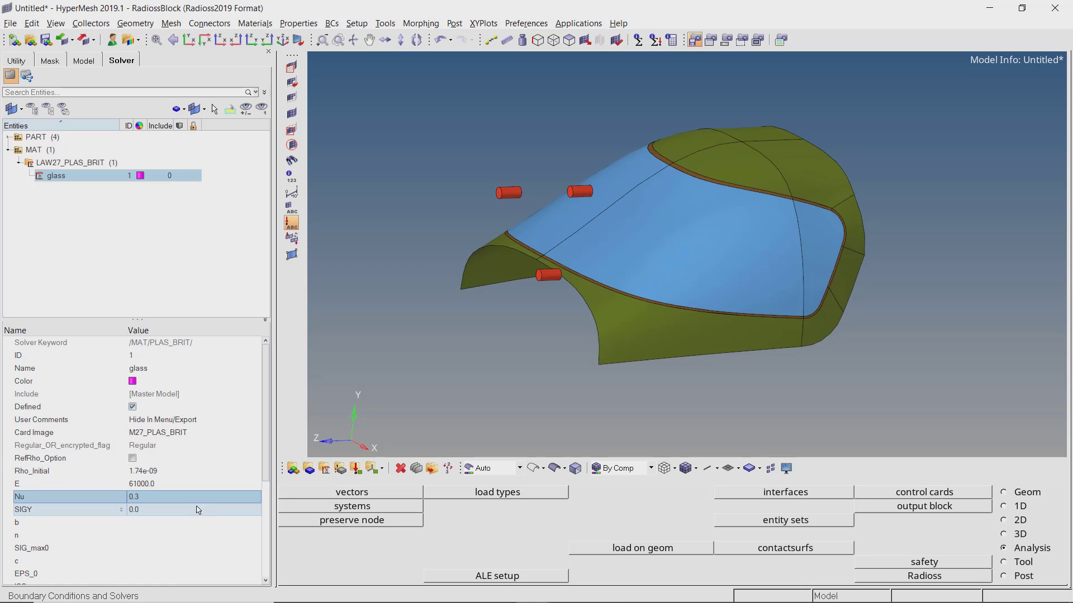
type("45")
key("Return")
left_click(198, 523)
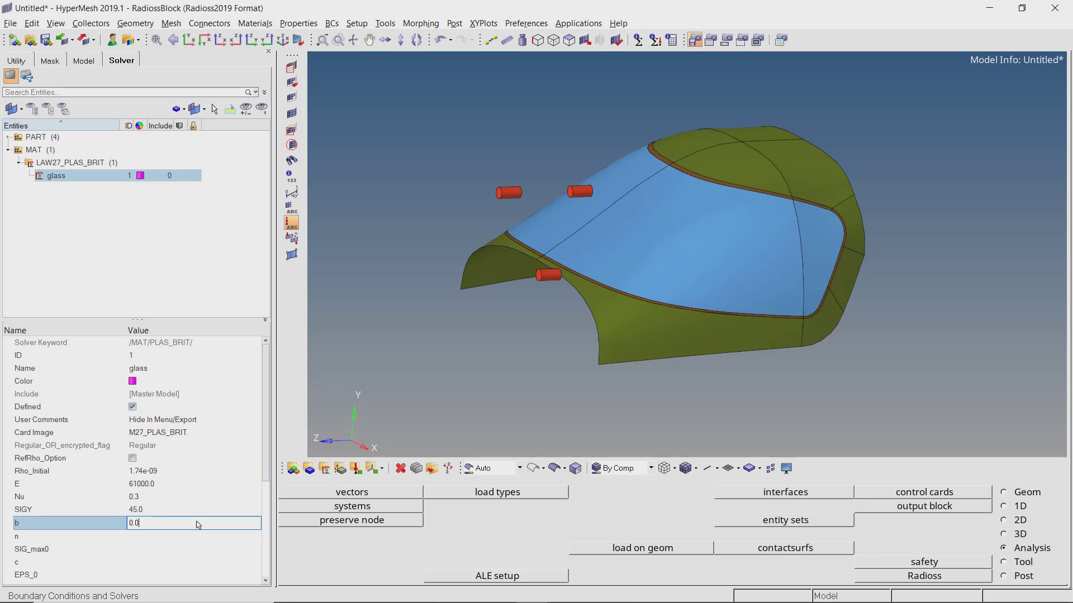
type("5")
key("Return")
left_click(198, 536)
type("1")
key("Return")
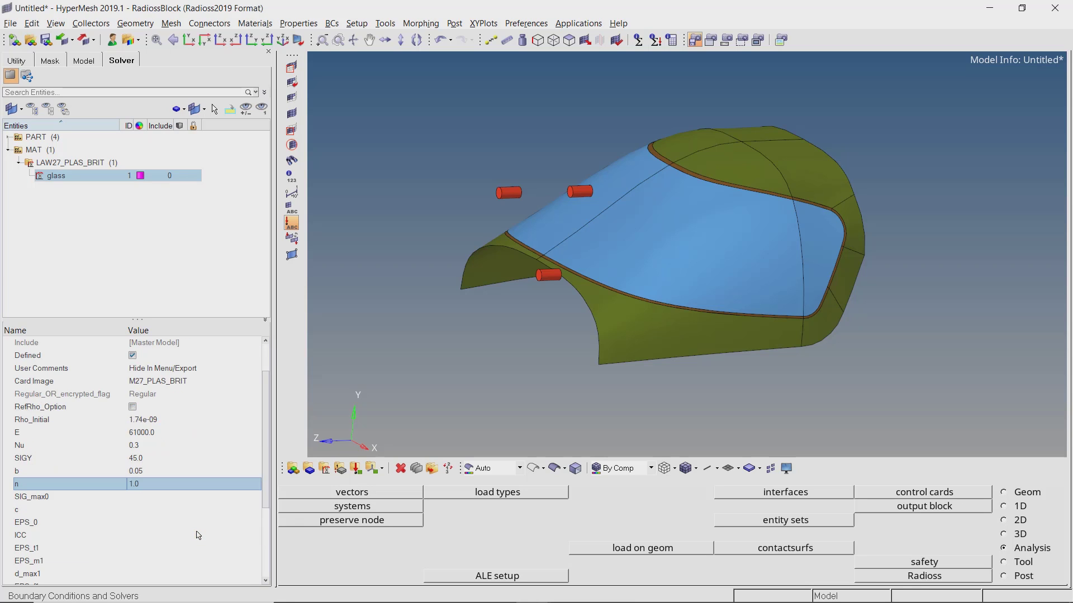
Define the glass material's failure values: EPS_t1 0.01, EPS_m1 0.03, d_max1 0.95 and EPS_f1 0.06.
left_click(198, 500)
type("0.01")
key("Return")
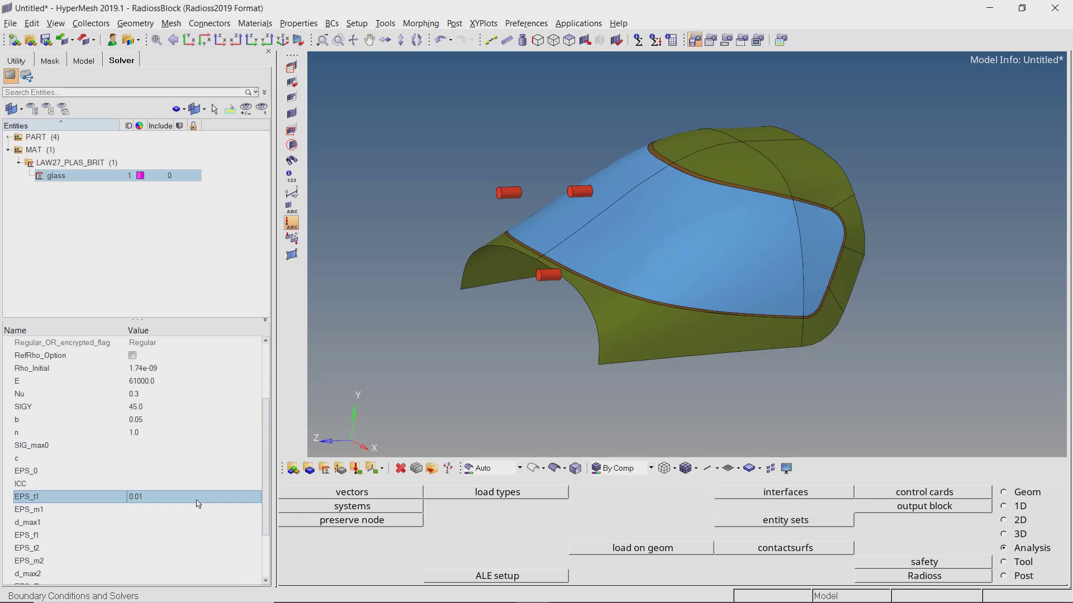
left_click(200, 510)
type("0.03")
key("Return")
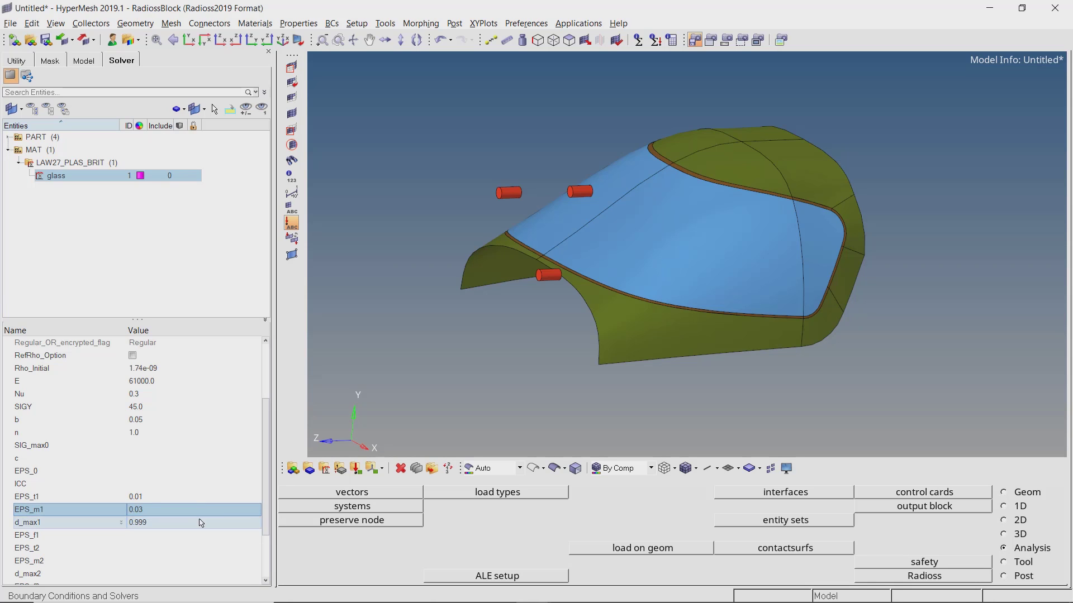
left_click(199, 522)
type("0.95")
key("Return")
left_click(202, 535)
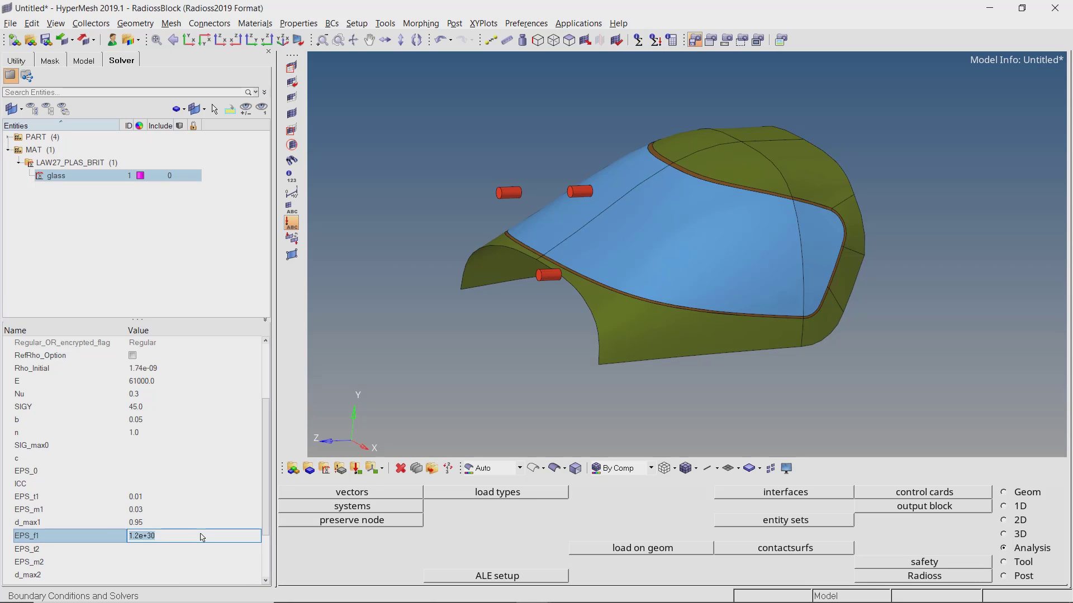
type("0.06")
key("Return")
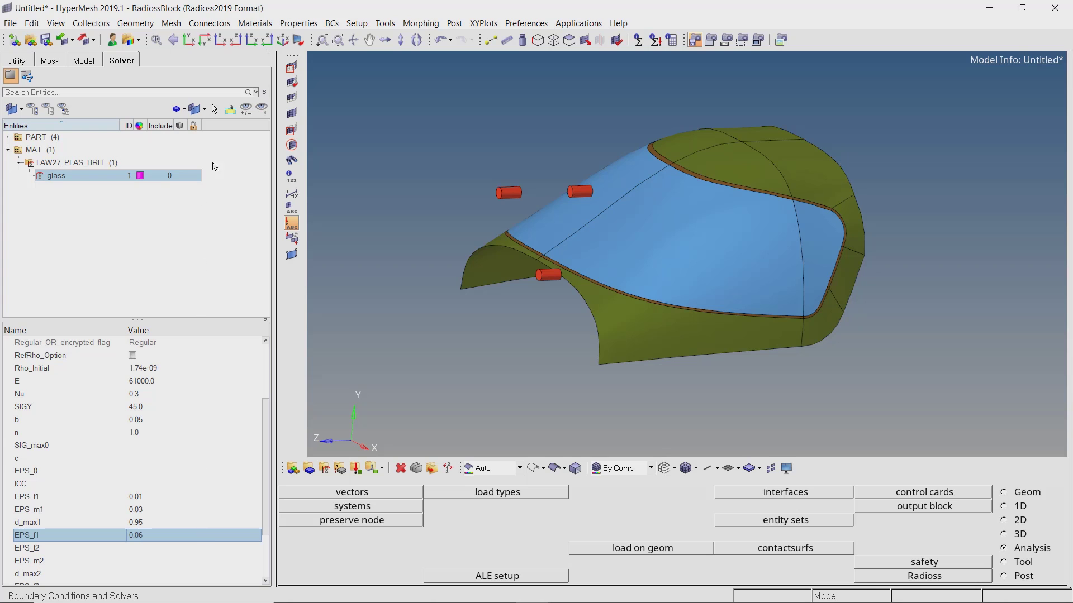
Create a LAW2_PLAS_JOHNS material named steel.
right_click(233, 138)
mouse_move(258, 140)
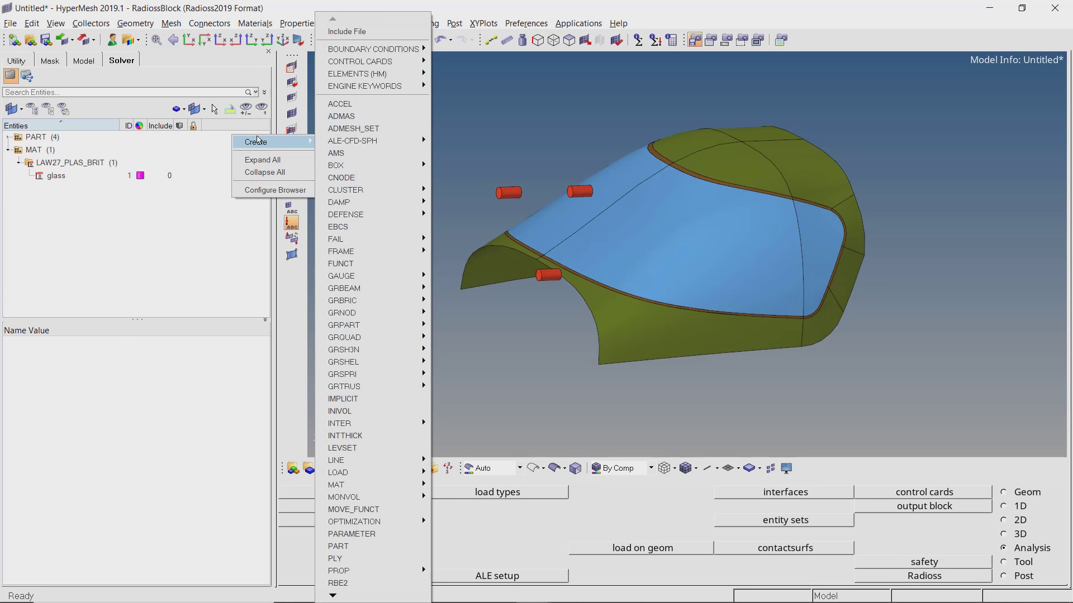
mouse_move(380, 486)
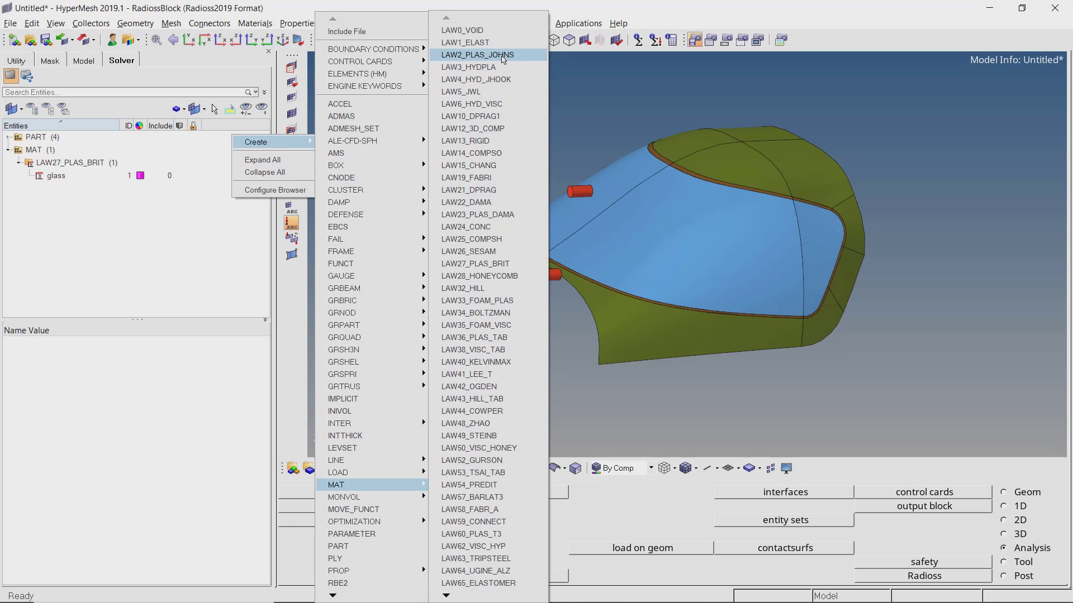
left_click(501, 55)
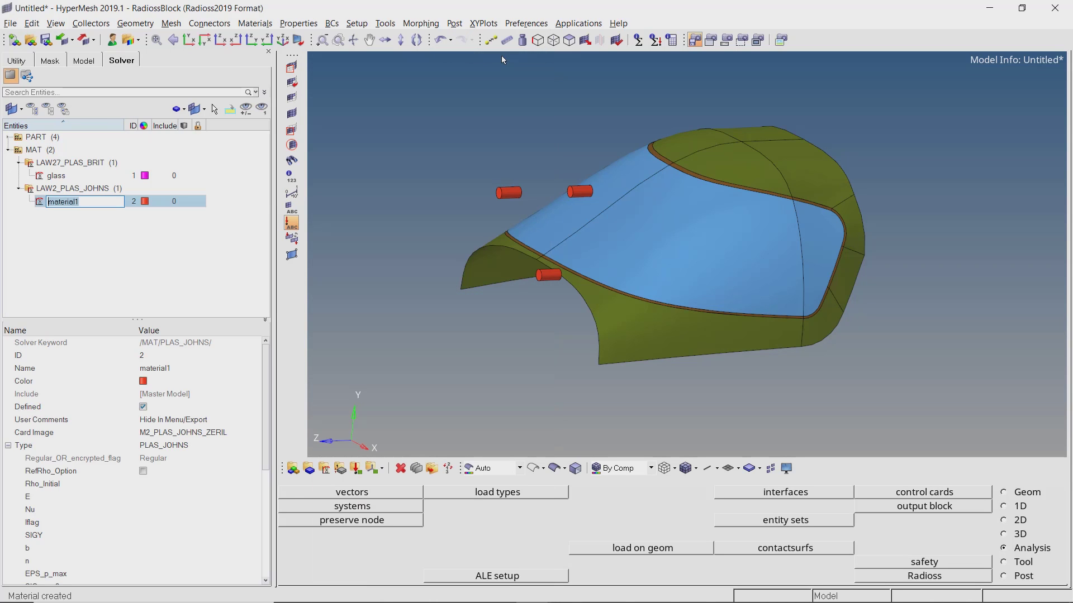
key("Return")
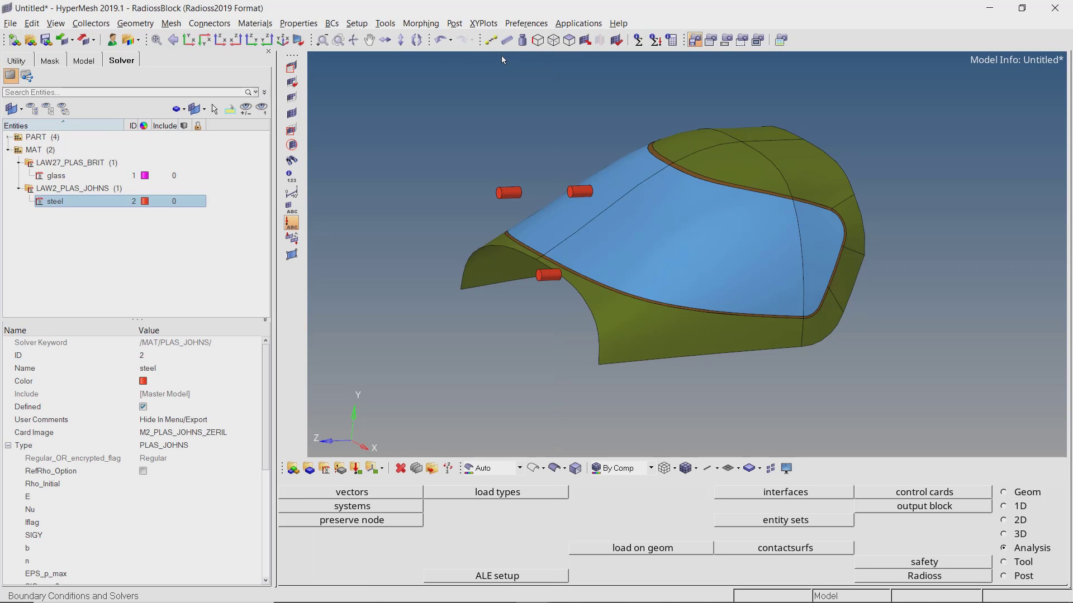
Set the steel material's initial density to 7.85e-09, Young's modulus E to 210000 and Poisson's ratio Nu to 0.3.
left_click(175, 486)
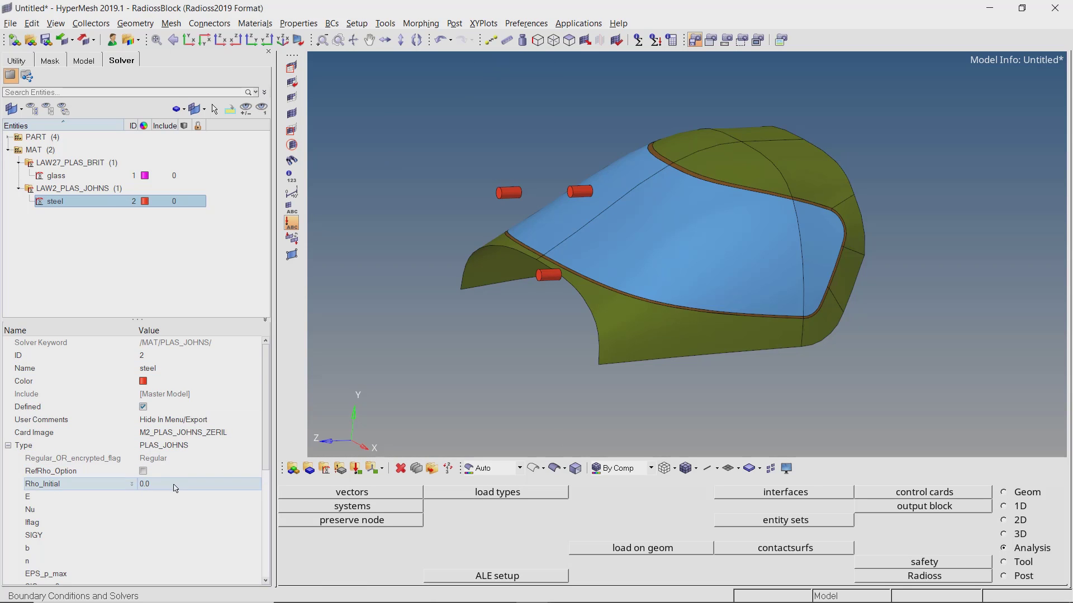
type("7.85e-09")
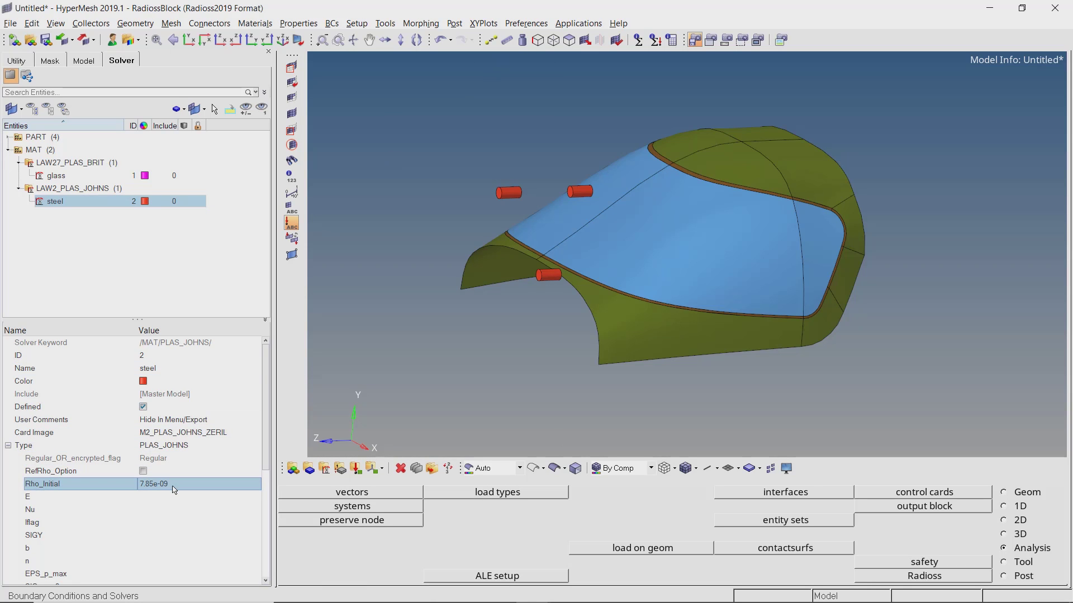
left_click(187, 497)
type("2.1e5")
key("Return")
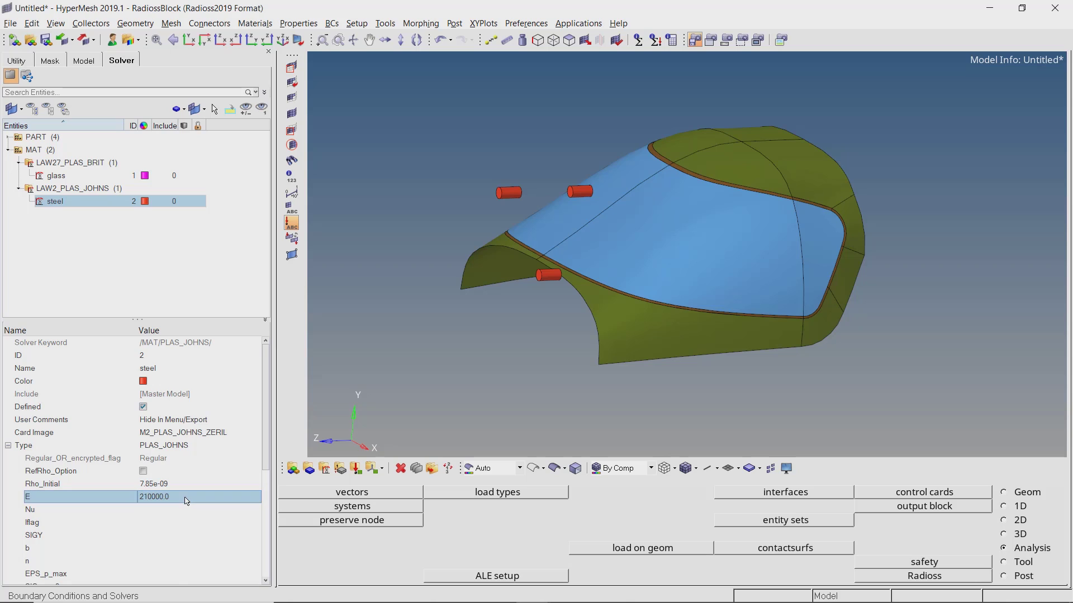
left_click(190, 509)
type("0.3")
key("Return")
Switch the steel material's Iflag to 1, the new simplified input type, and set SIGY to 600 and UTS to 750.
left_click(193, 522)
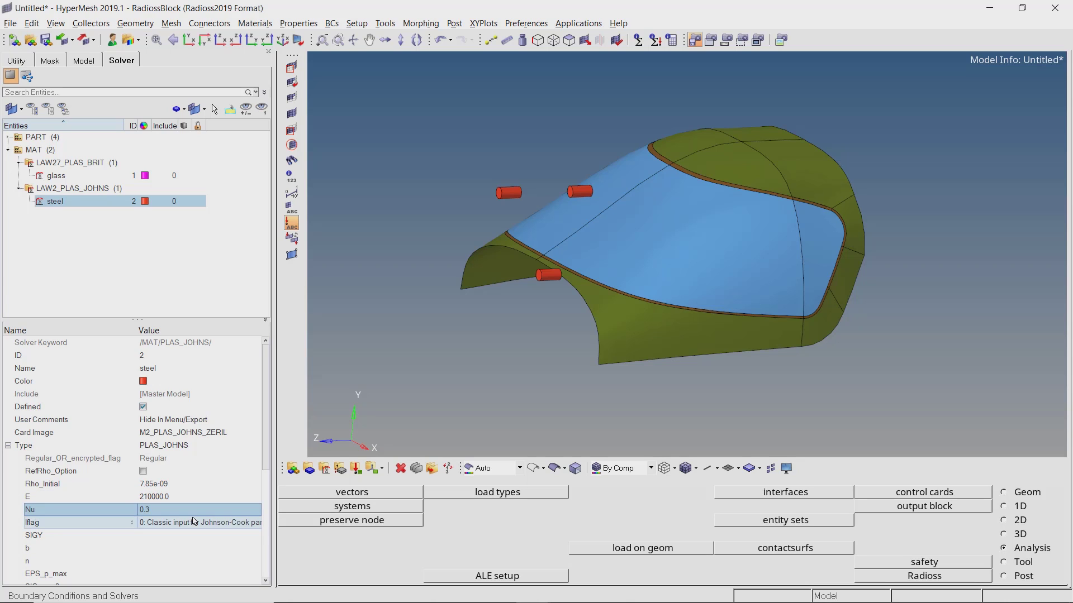
left_click(194, 523)
left_click(194, 553)
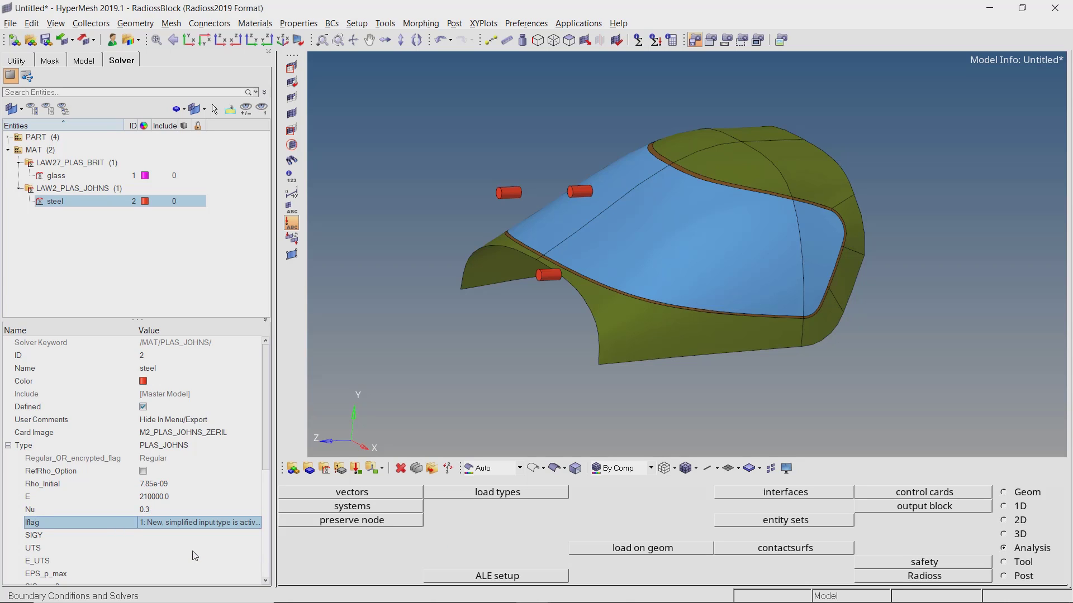
left_click(199, 536)
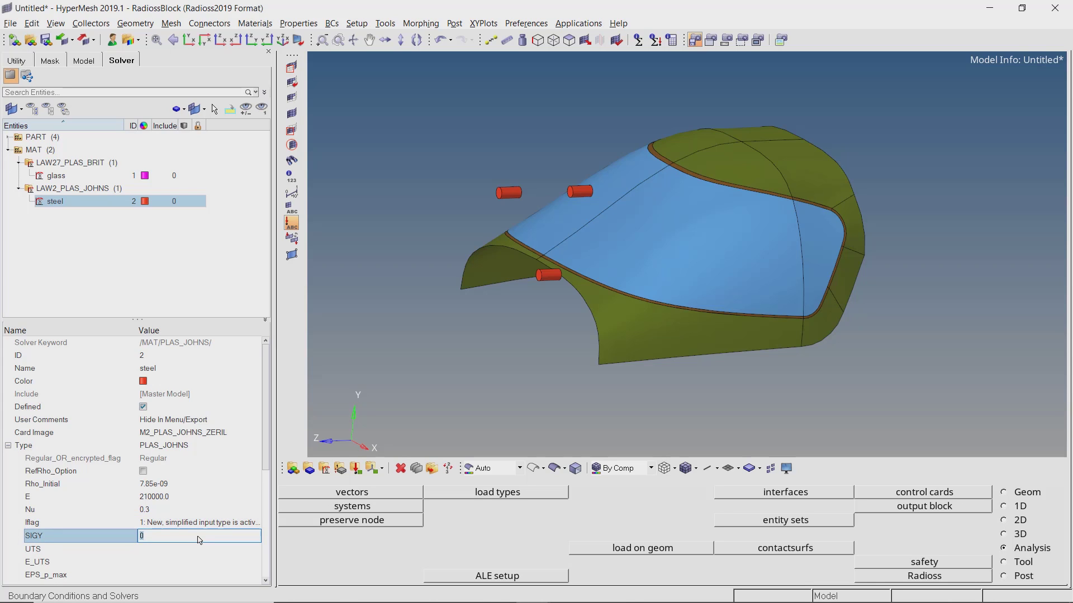
key("Return")
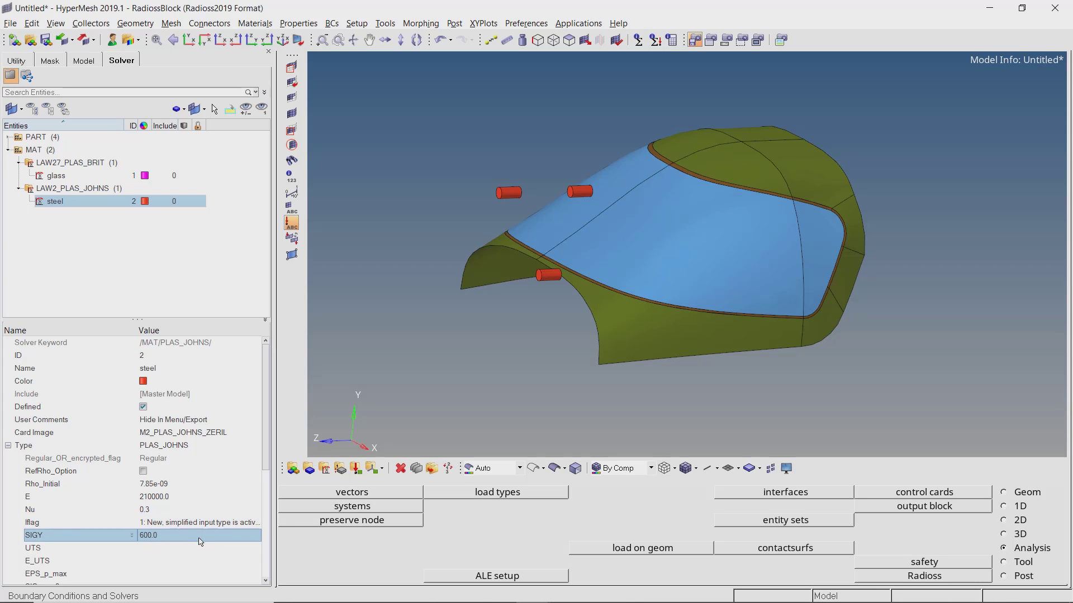
left_click(202, 548)
type("75")
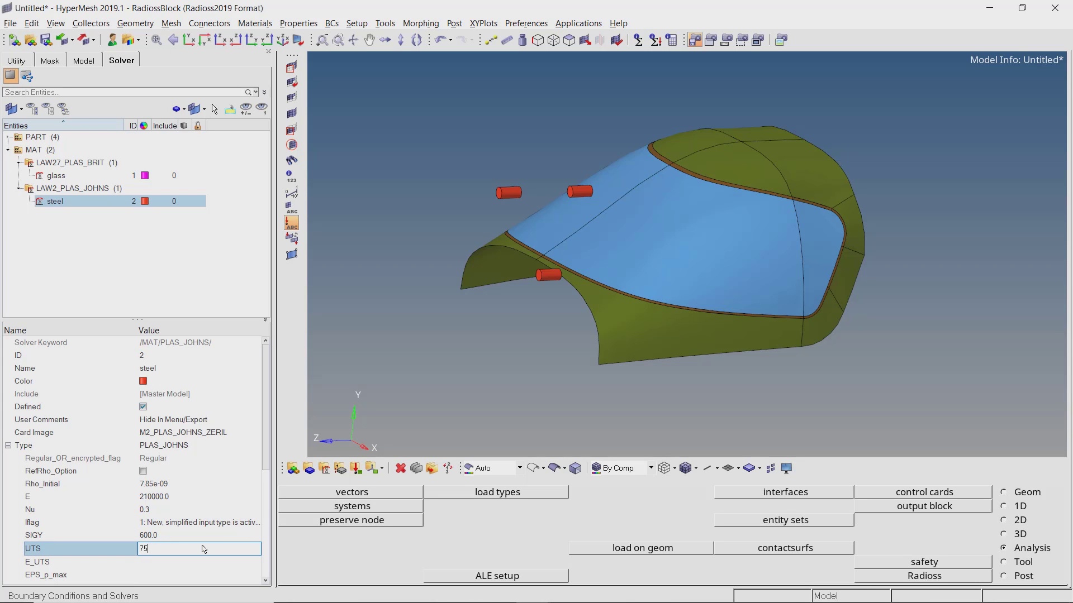
type("0")
key("Return")
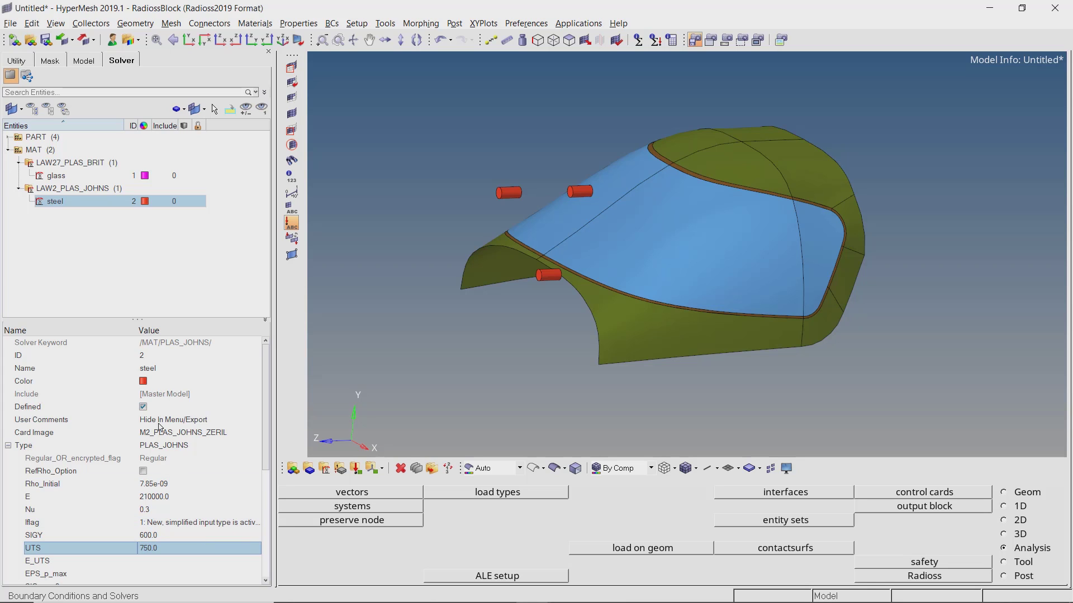
Duplicate the steel material and name the copy aluminum.
right_click(55, 205)
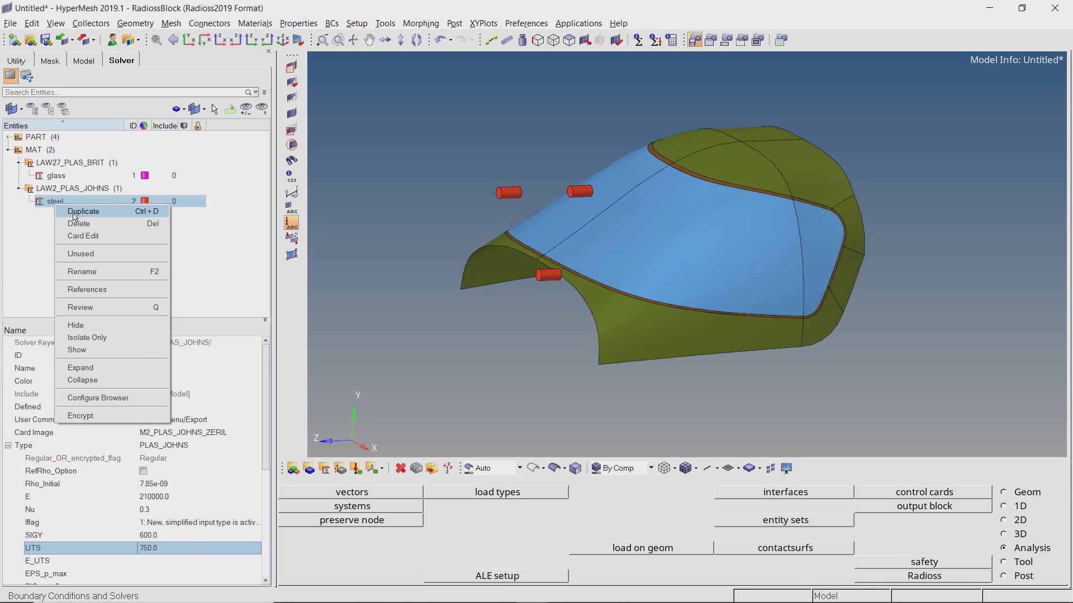
left_click(74, 214)
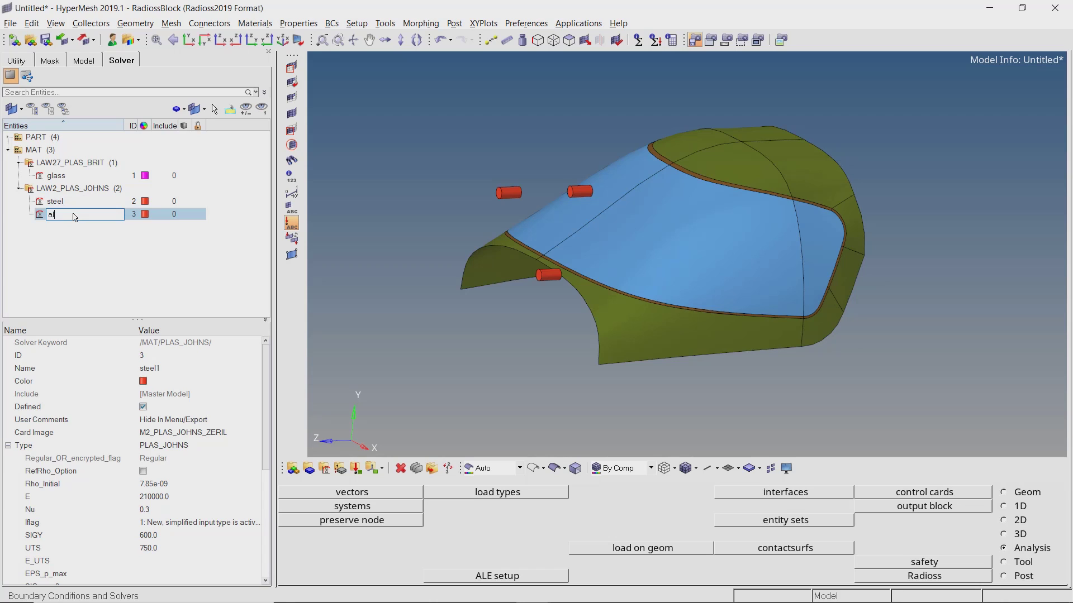
key("Return")
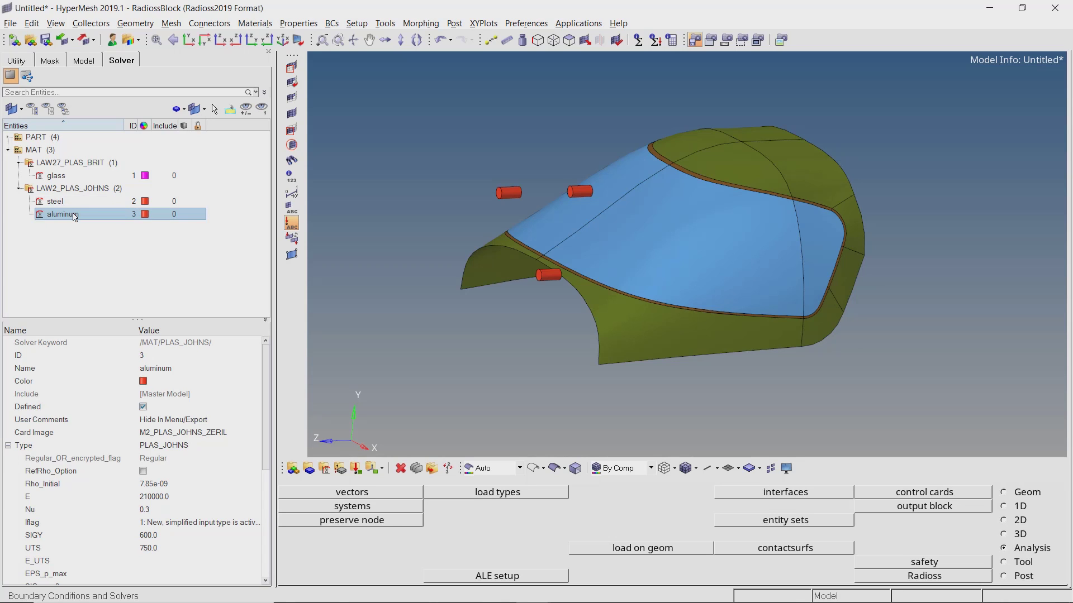
Set the aluminum material's initial density to 2.7e-09 and Young's modulus E to 75000.
left_click(202, 484)
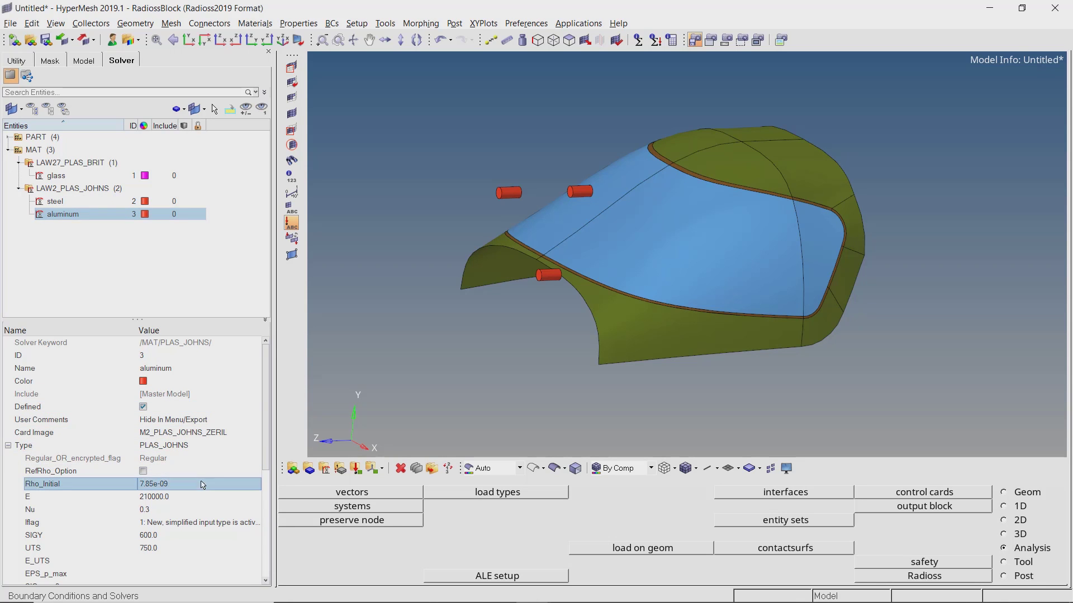
type("2.7e-09")
left_click(205, 498)
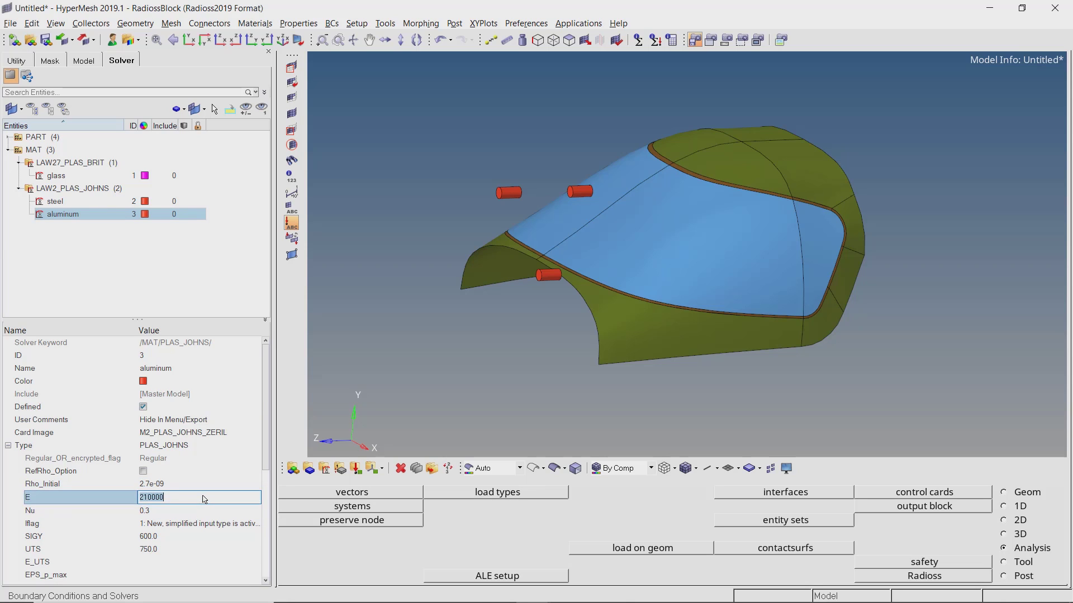
type("75000")
key("Return")
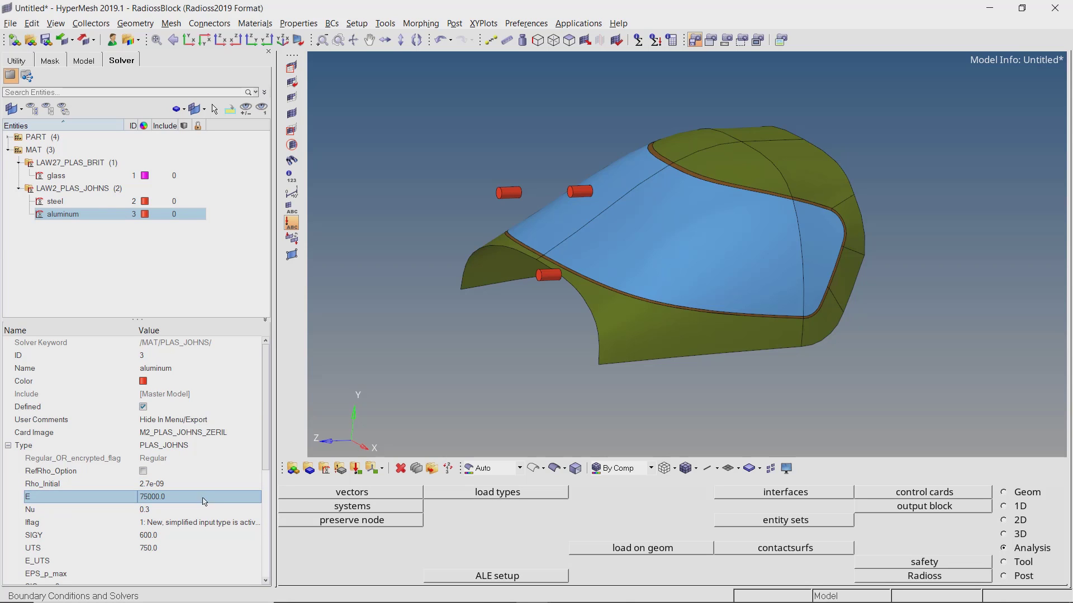
Set the aluminum material's SIGY to 450 and UTS to 550.
left_click(202, 536)
type("450")
key("Return")
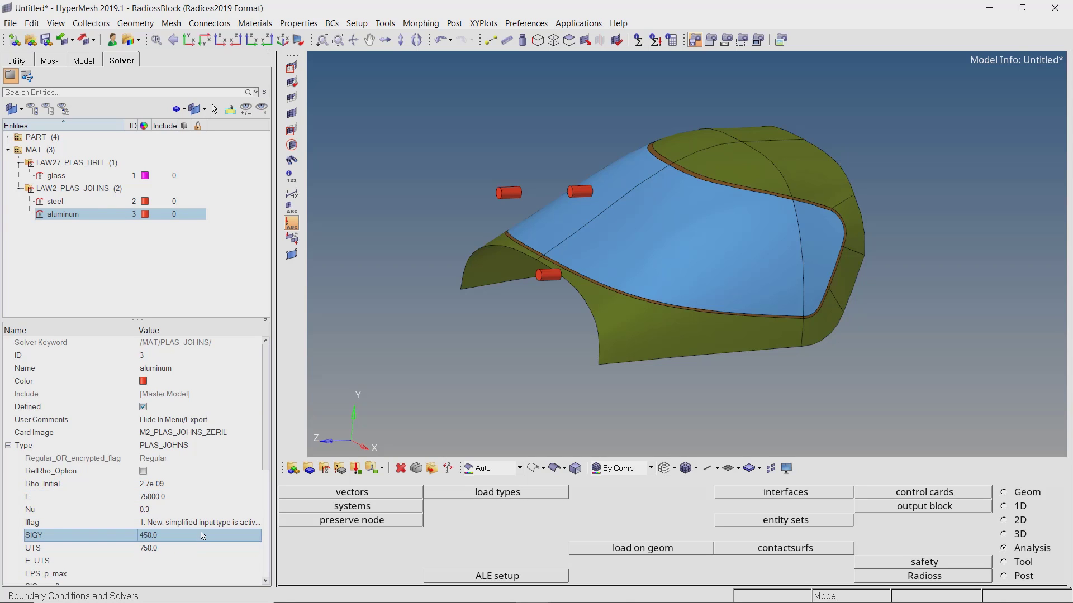
left_click(202, 549)
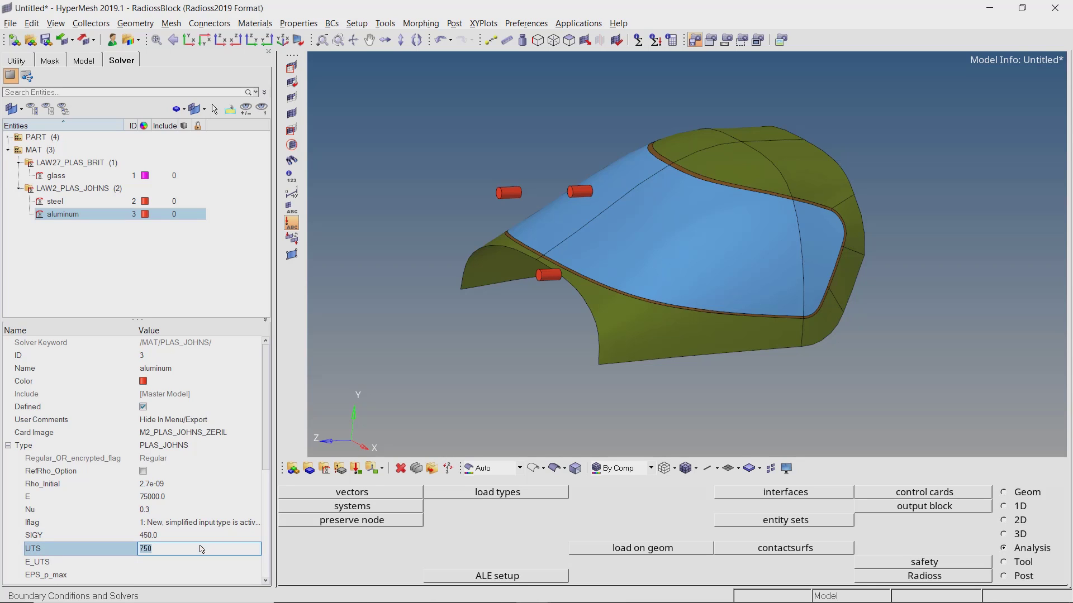
type("550")
key("Return")
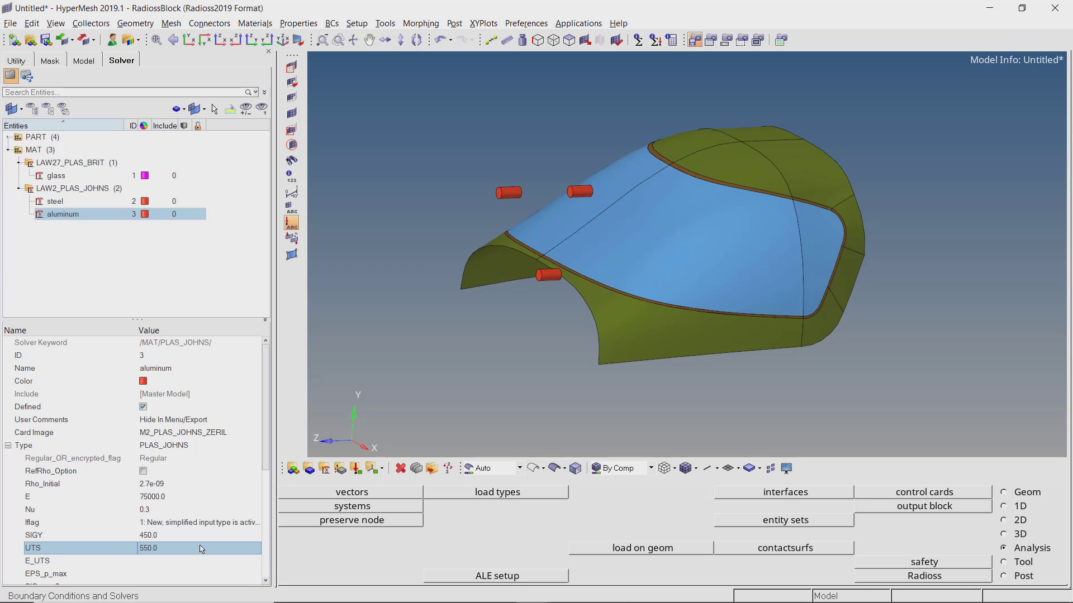
Create a LAW6_HYD_VISC material named bird.
right_click(252, 144)
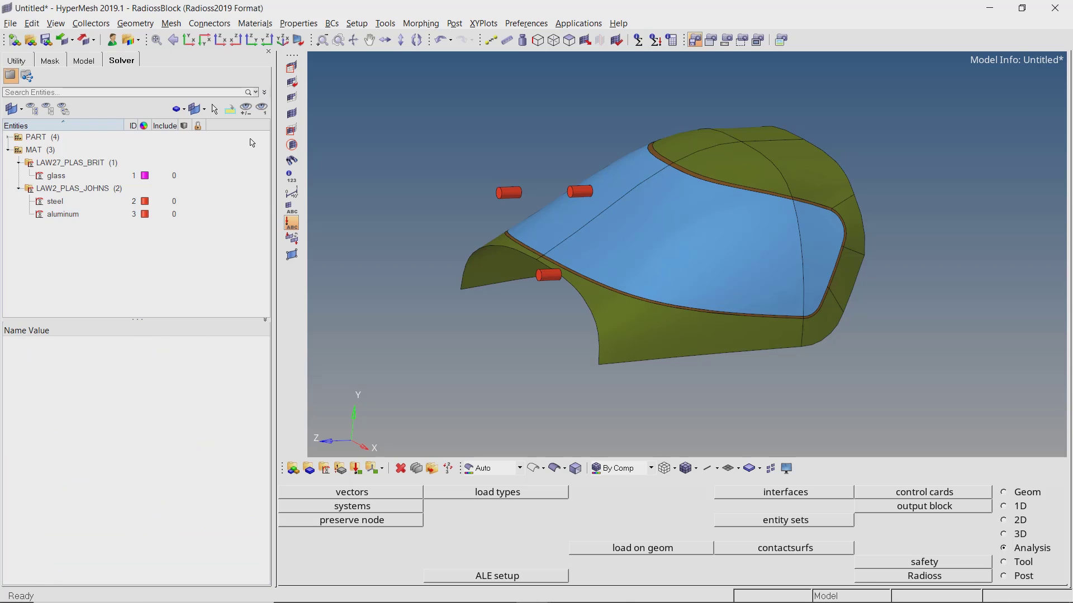
mouse_move(294, 151)
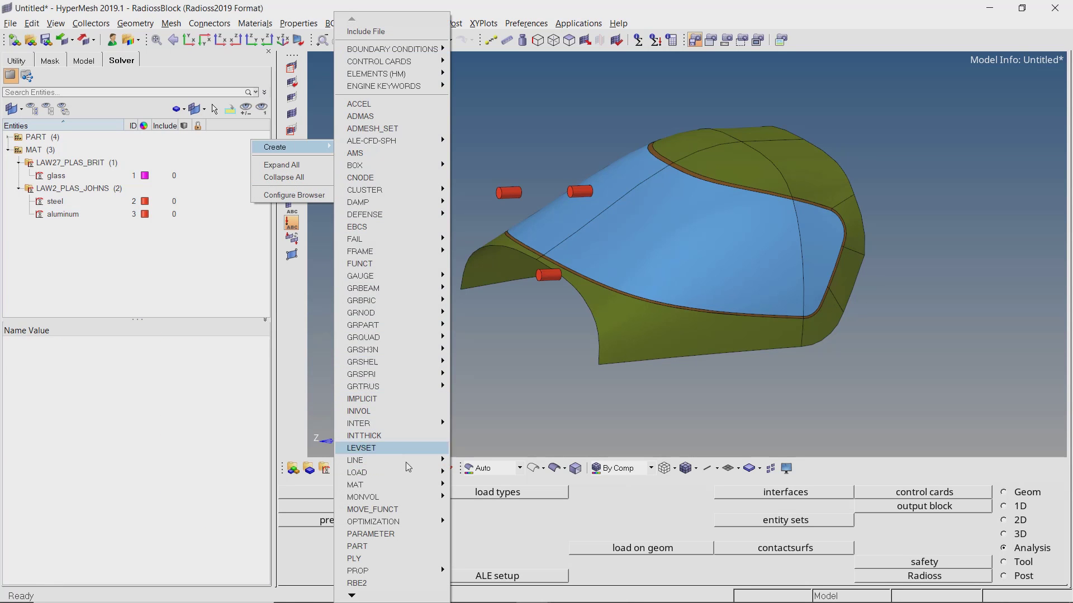
mouse_move(413, 487)
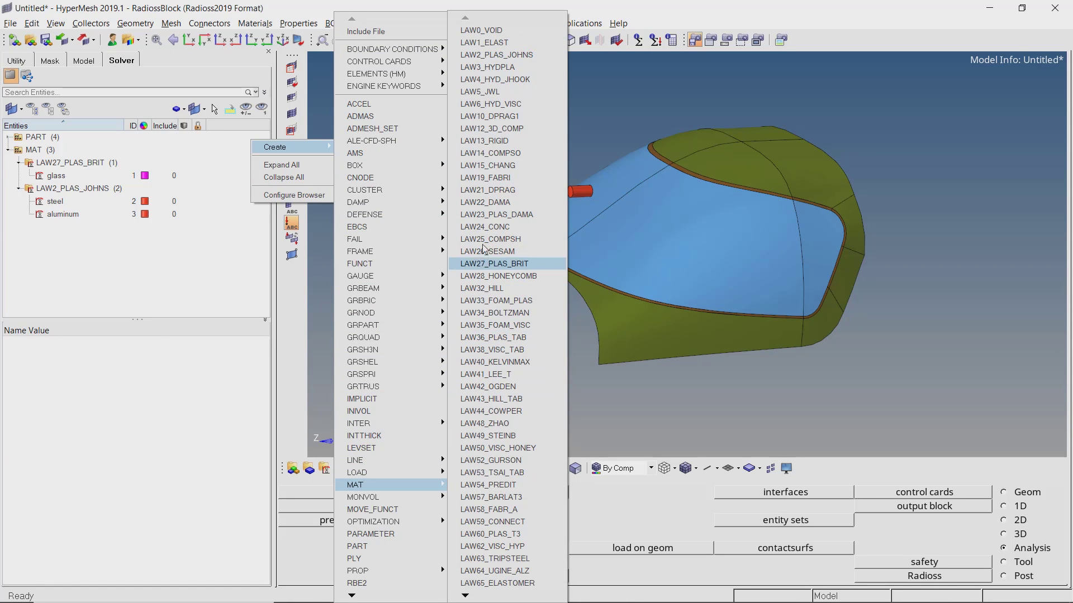
left_click(530, 106)
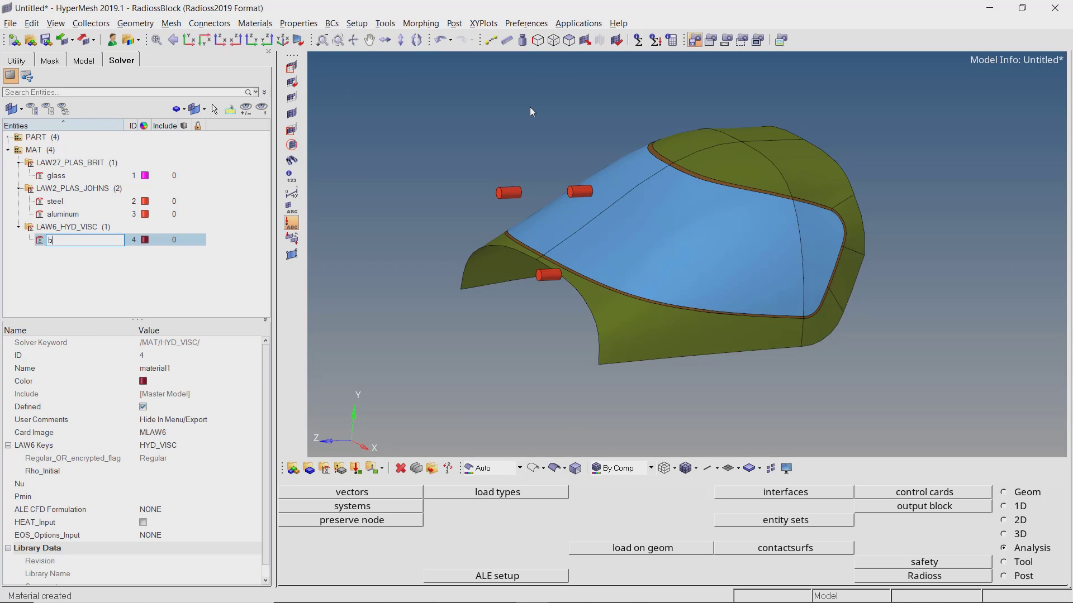
type("bird")
key("Return")
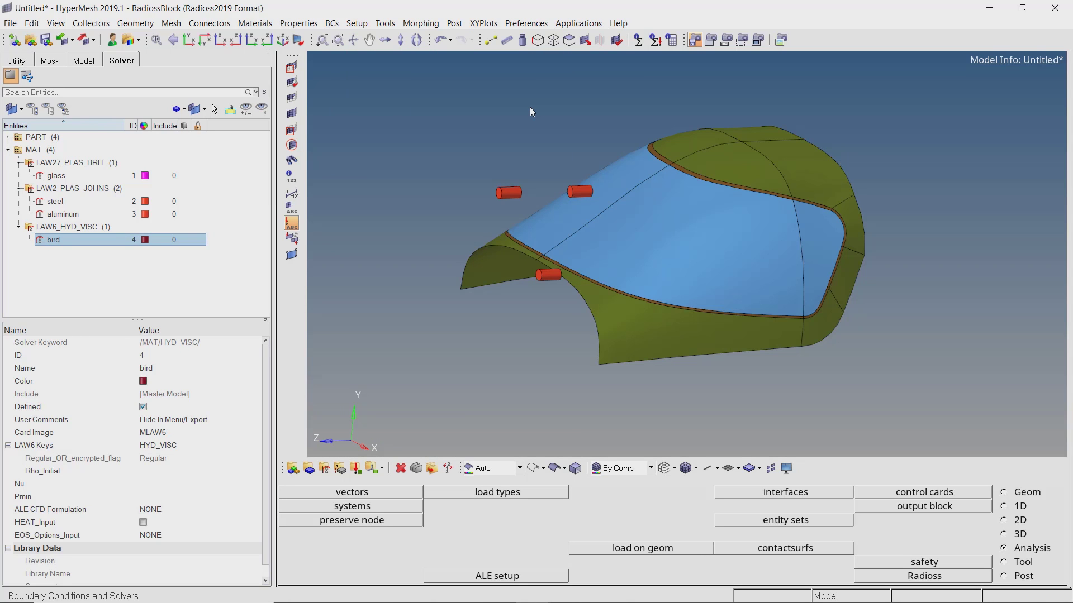
Switch the bird material's LAW6 key to HYDRO and set its initial density to 1e-09 and Pmin to -1e-4.
left_click(193, 445)
left_click(195, 466)
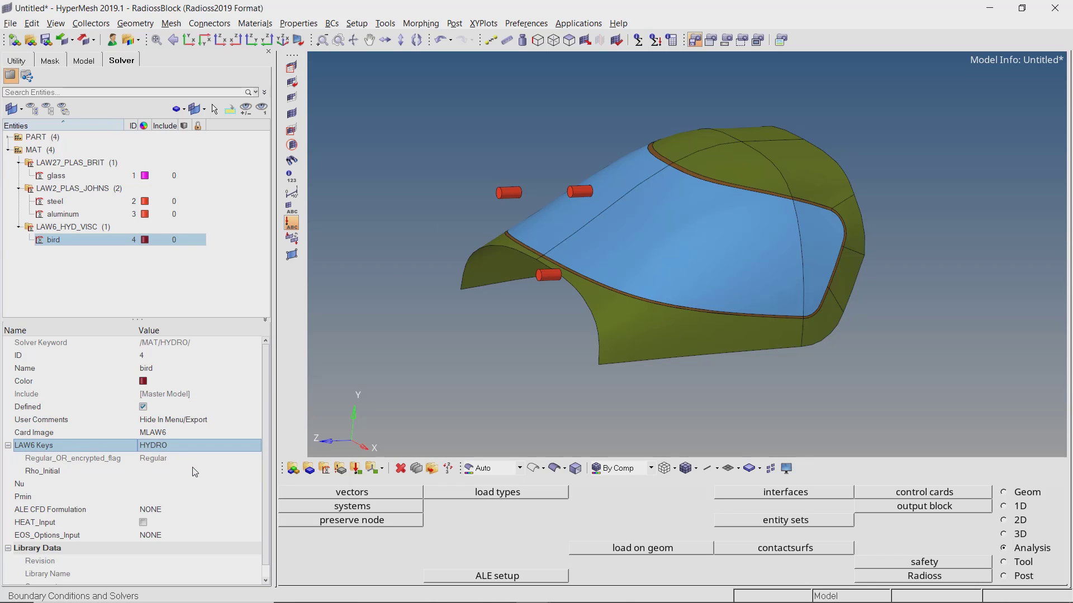
left_click(194, 473)
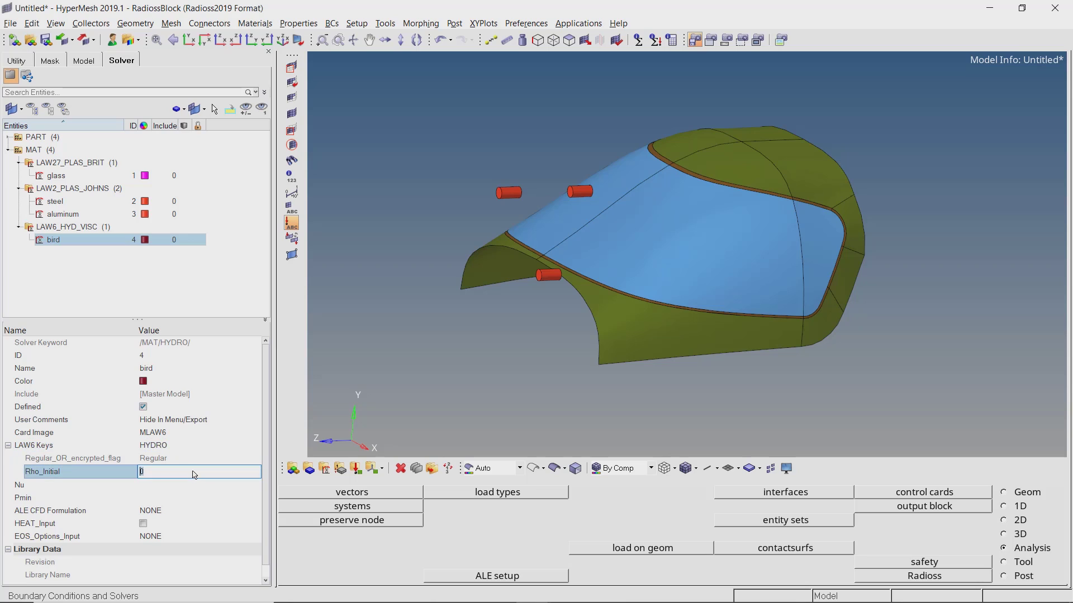
key("Return")
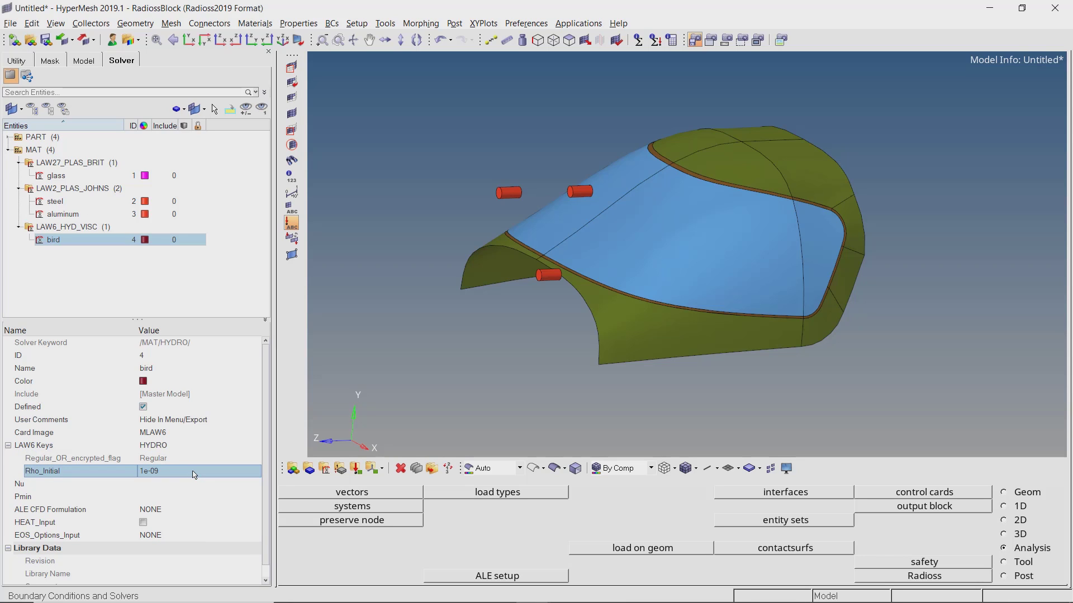
left_click(195, 502)
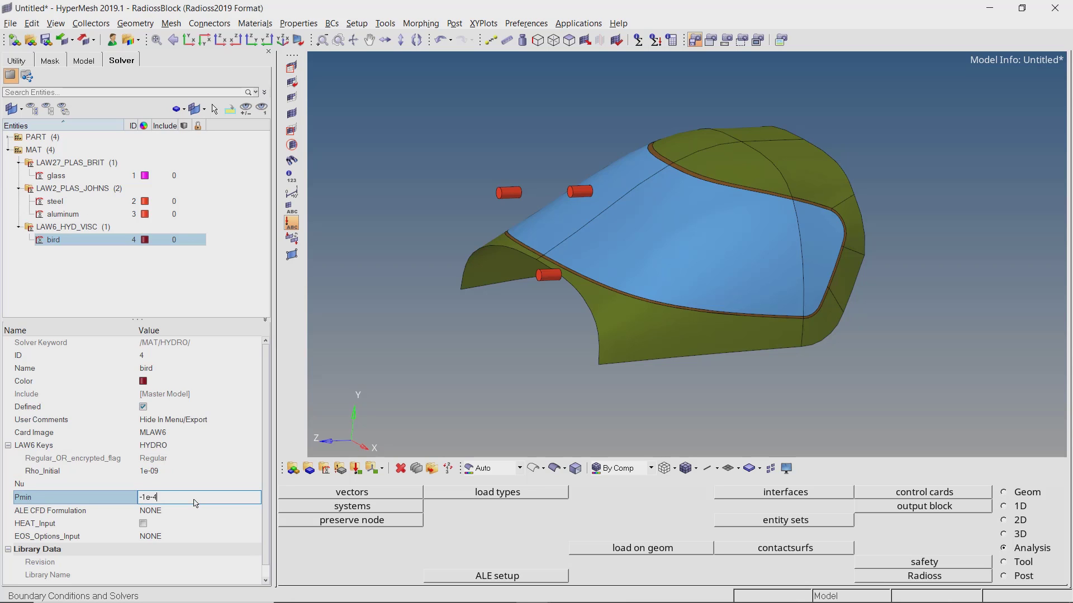
key("Return")
Give the bird material a POLYNOMIAL equation of state with C1 2.24 and RHO_0 1e-09.
left_click(190, 537)
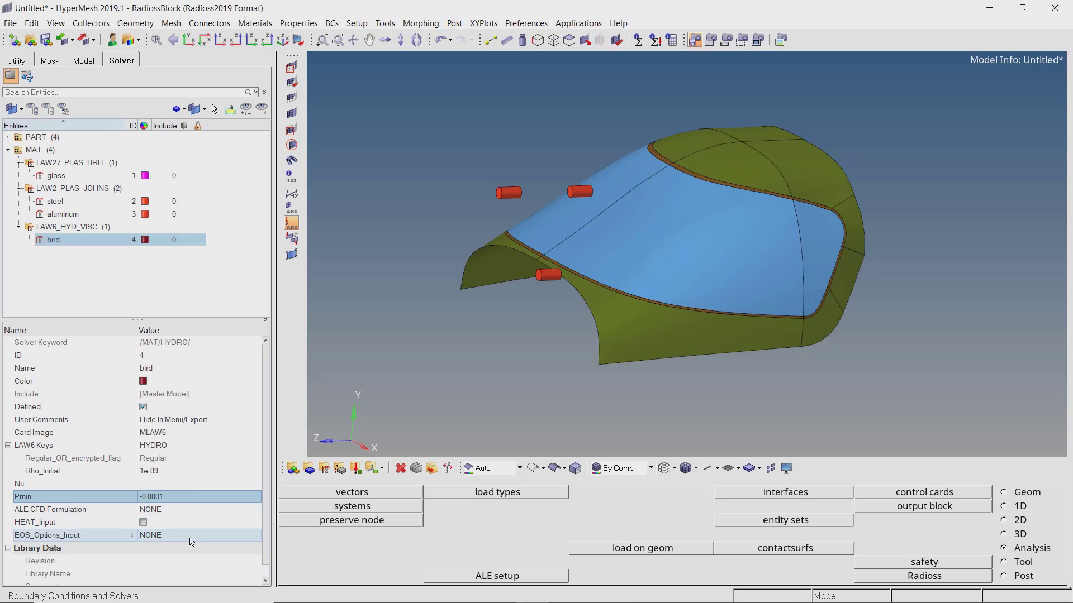
left_click(191, 537)
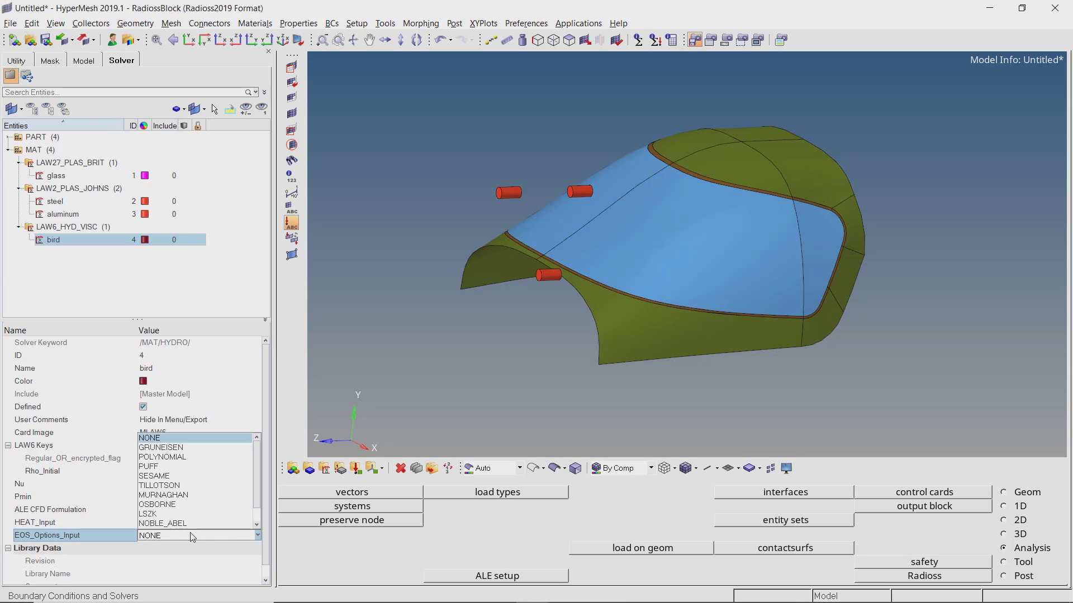
left_click(190, 457)
left_click(195, 562)
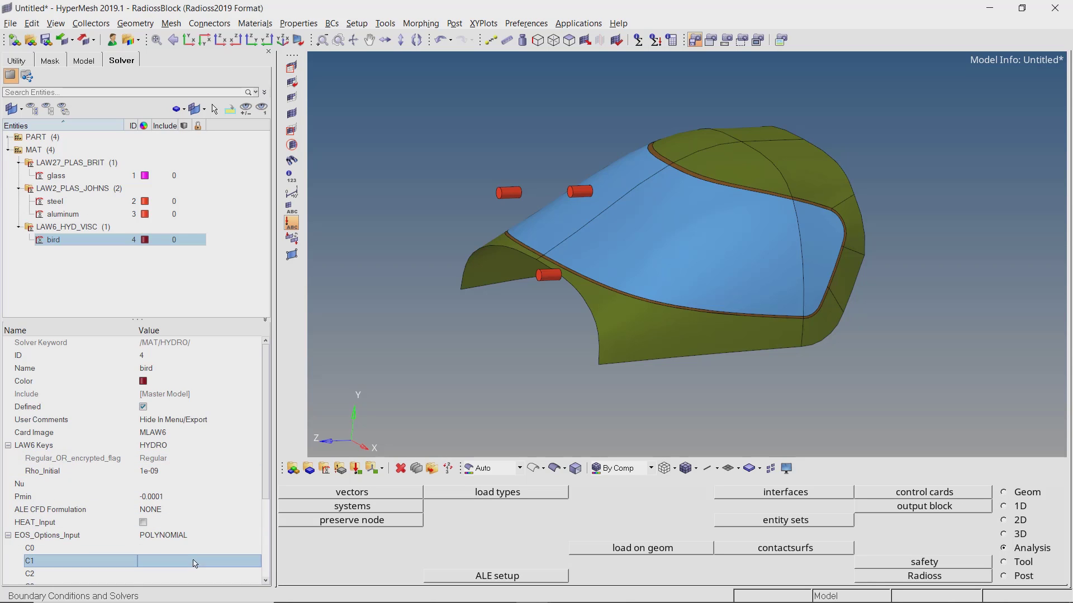
left_click(195, 562)
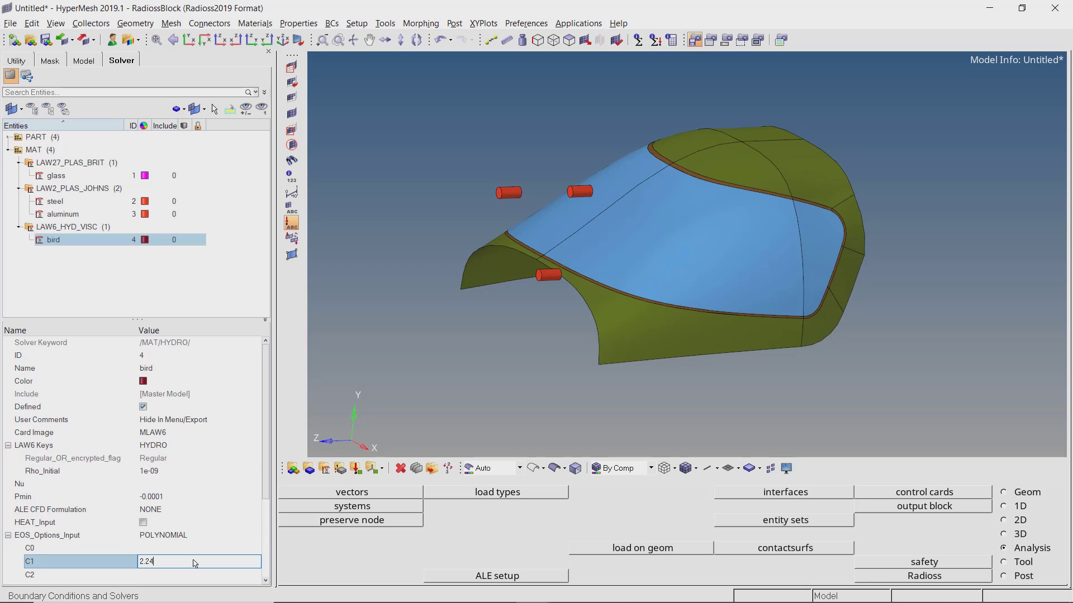
key("Return")
scroll(195, 561, "down", 2)
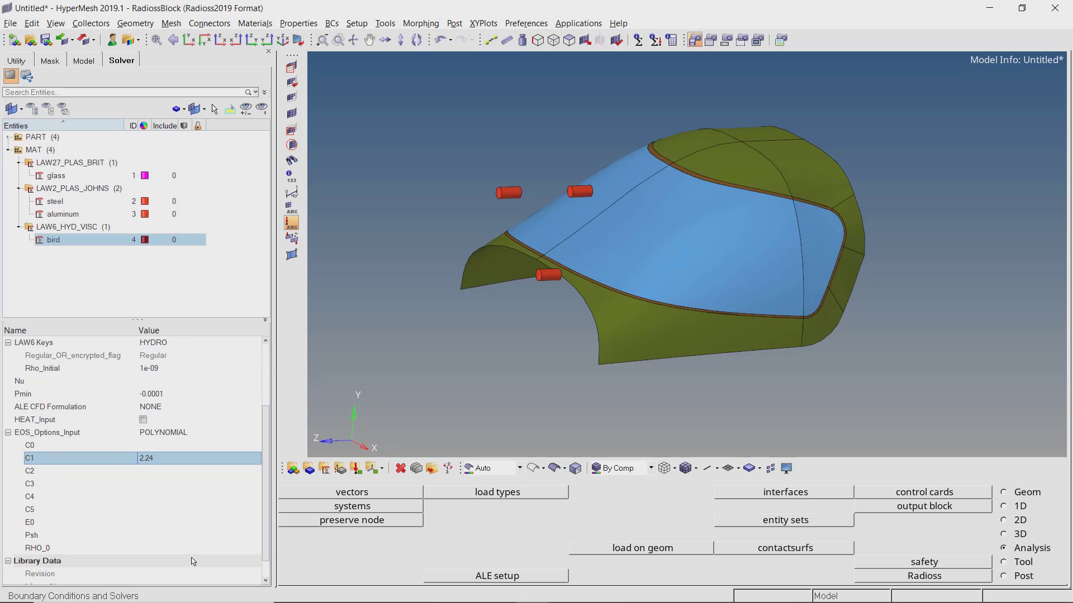
left_click(192, 549)
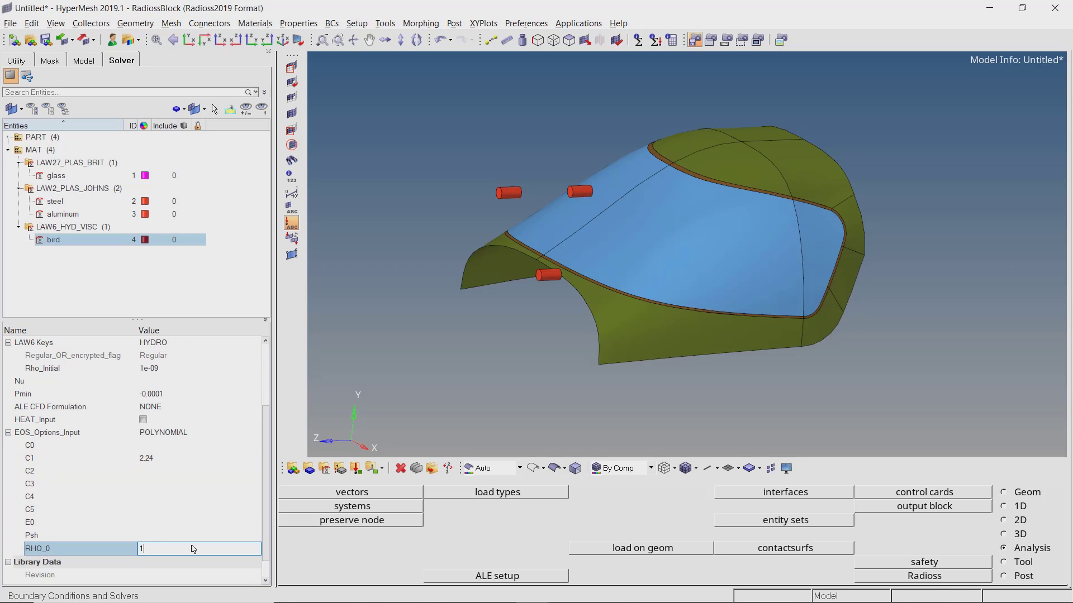
key("Return")
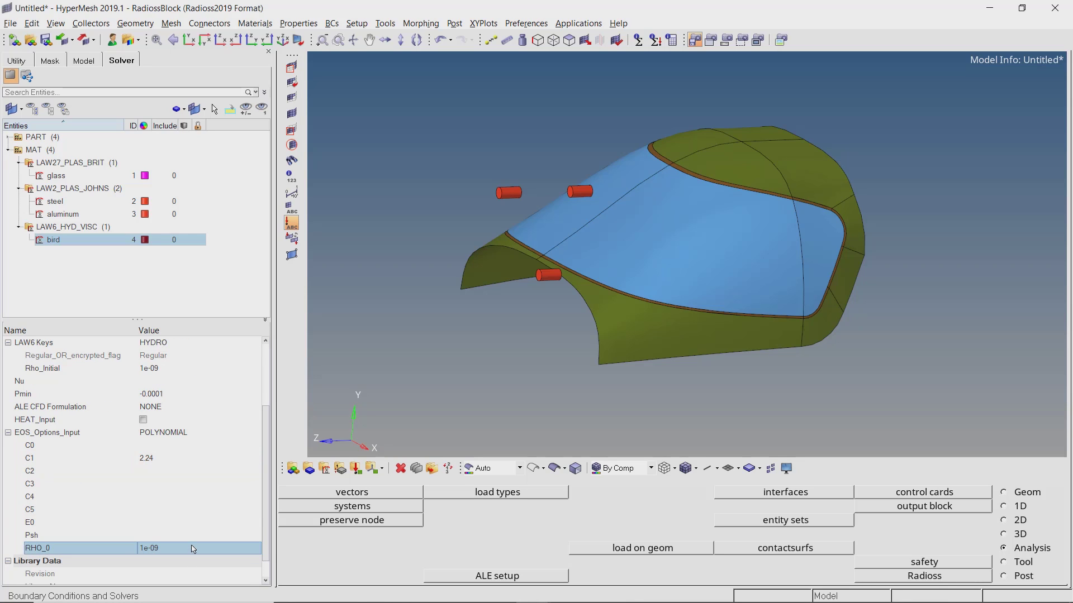
Collapse the material list and create a SHELL property named 20.
left_click(8, 151)
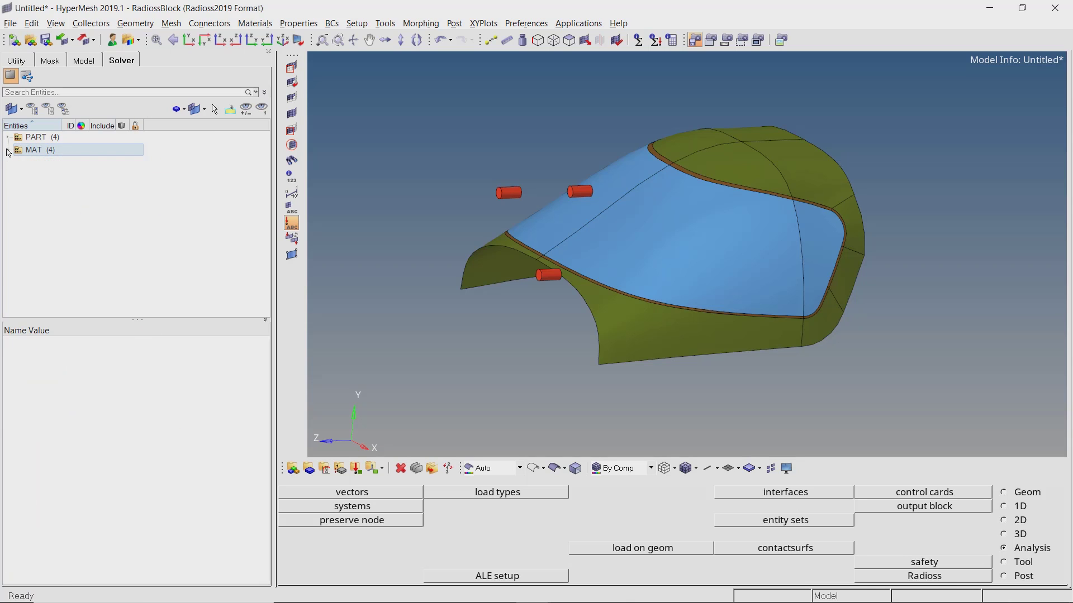
right_click(204, 143)
mouse_move(257, 147)
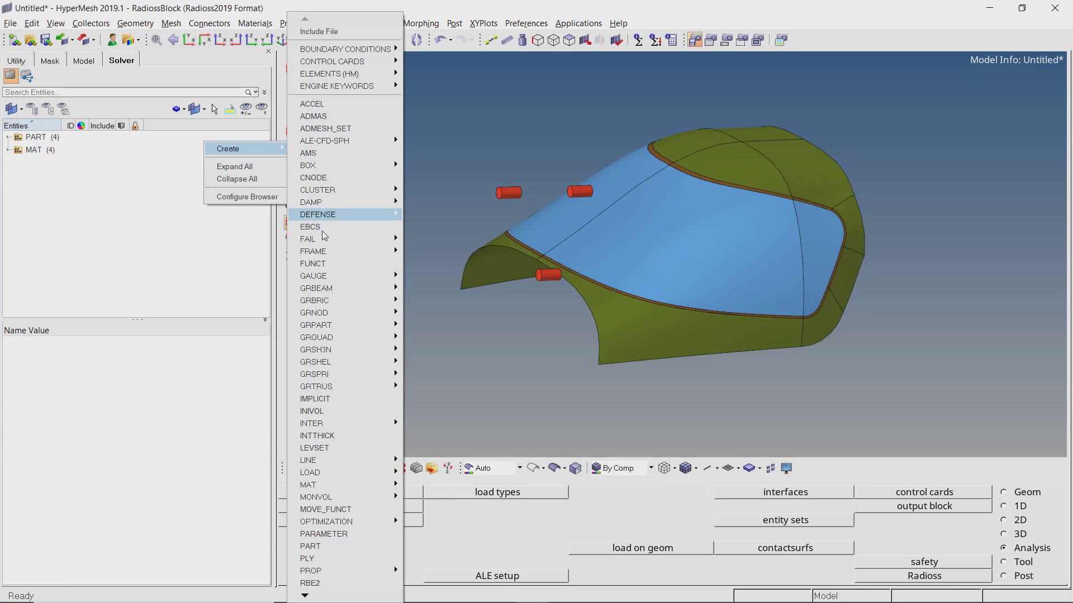
mouse_move(368, 570)
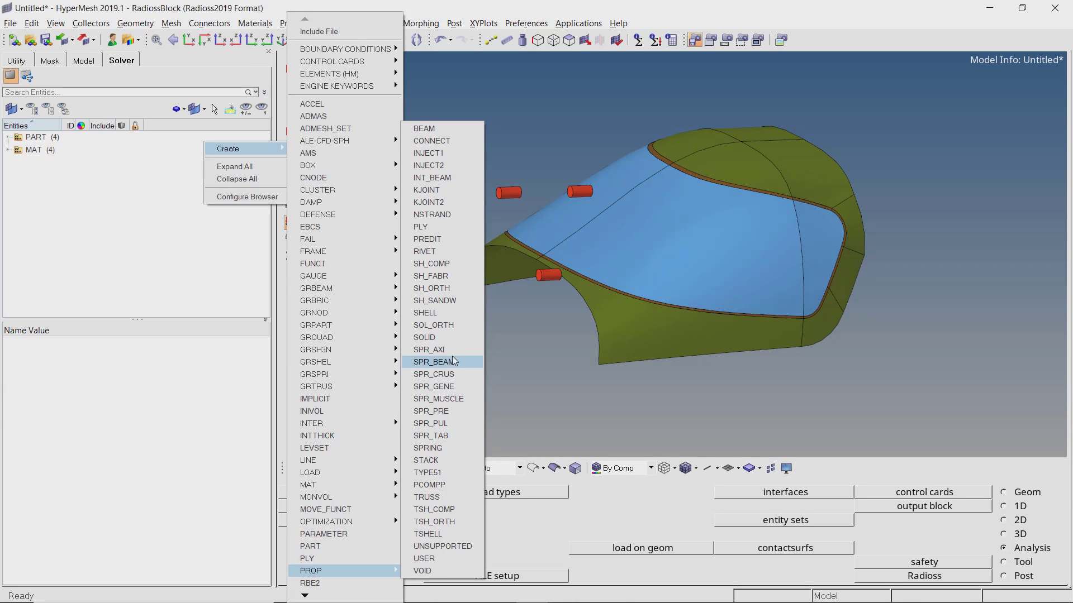
left_click(453, 313)
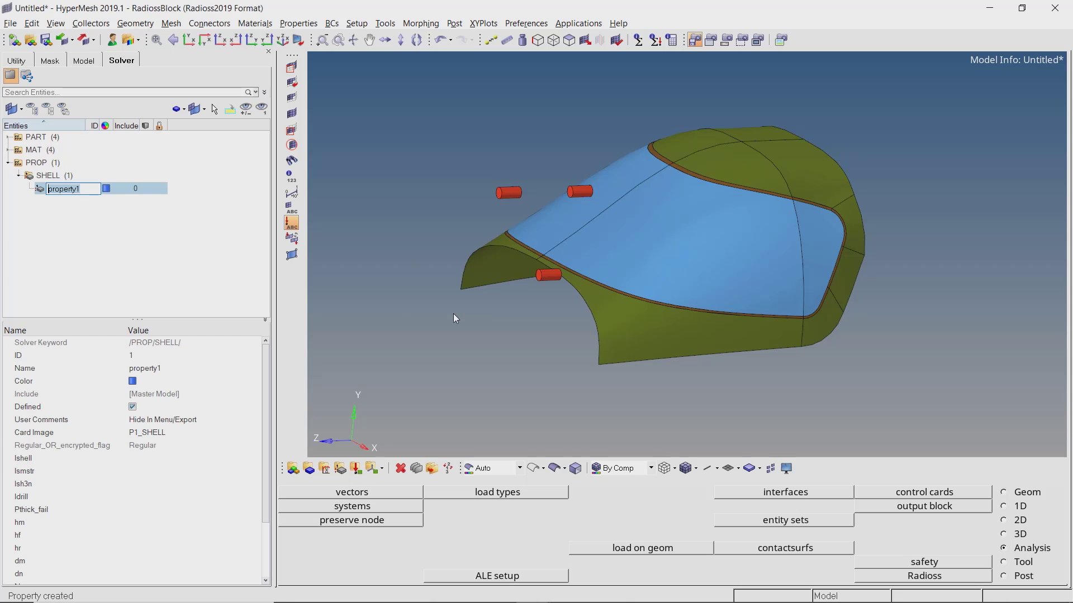
type("20")
key("Return")
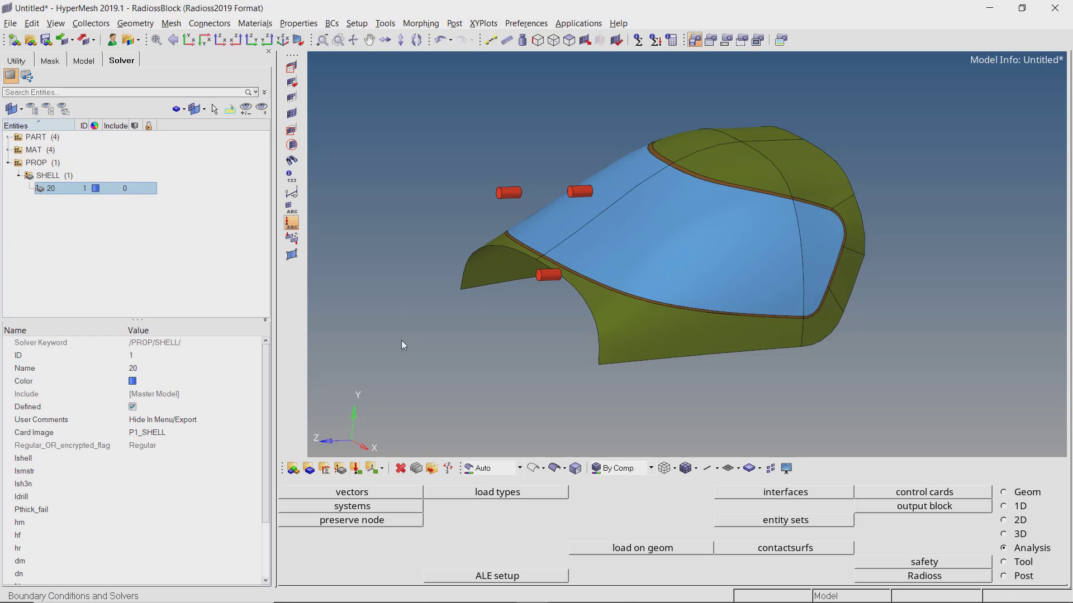
Set shell property 20 to Ishell 24 (QEPH shell formulation), N to 5 and Thick to 20.
left_click(178, 458)
left_click(182, 458)
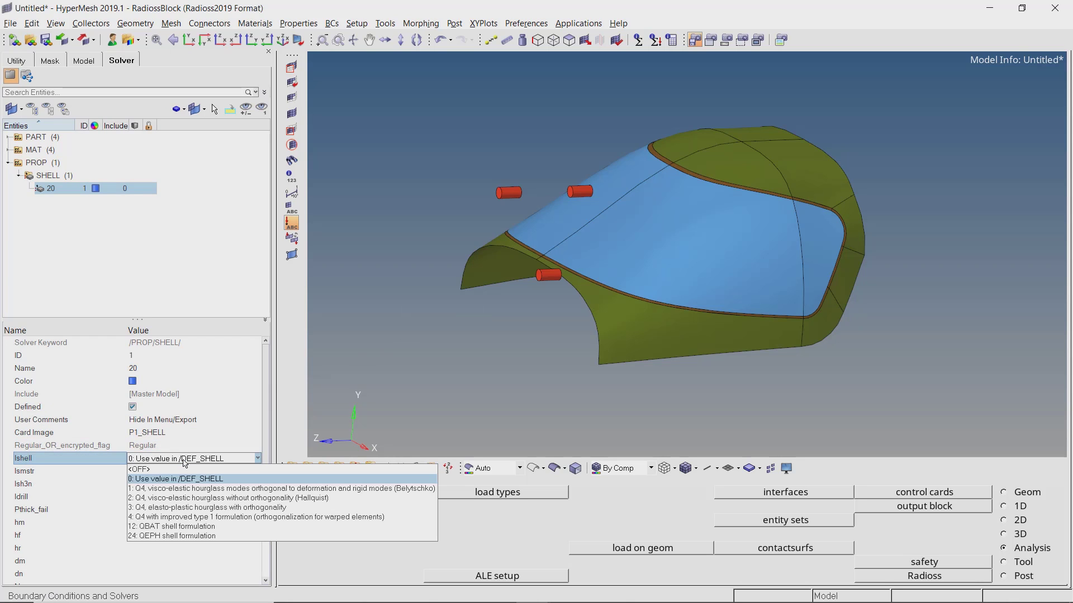
left_click(184, 537)
scroll(183, 537, "down", 2)
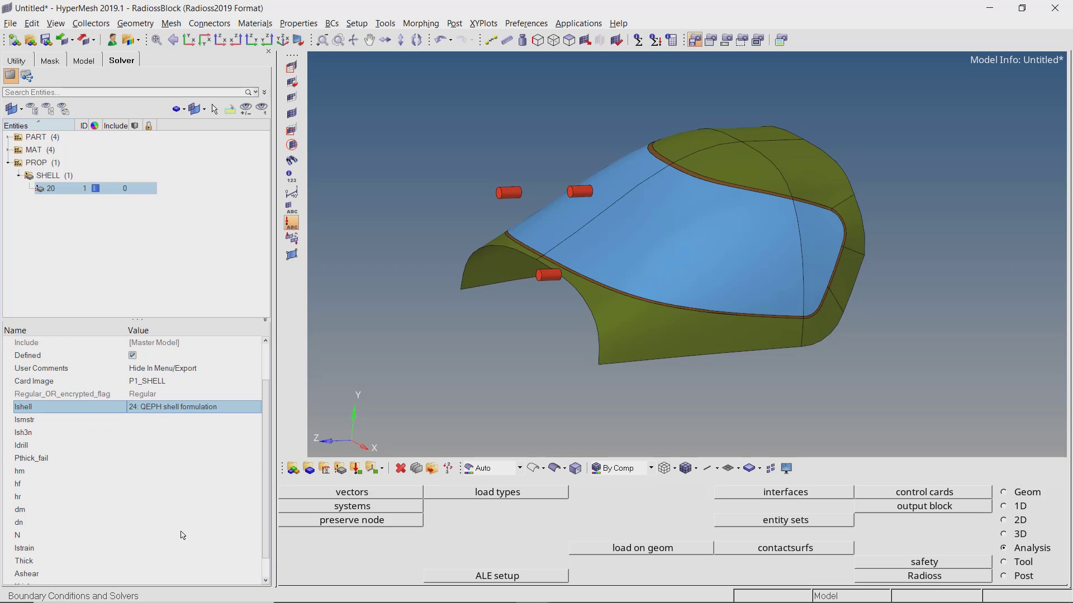
left_click(182, 534)
left_click(181, 534)
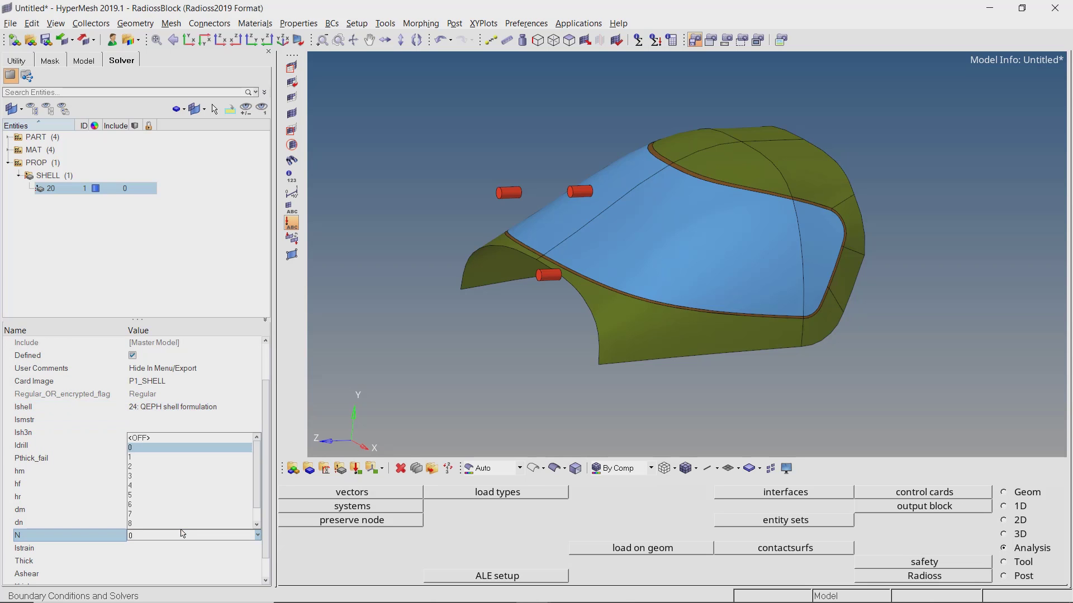
left_click(184, 500)
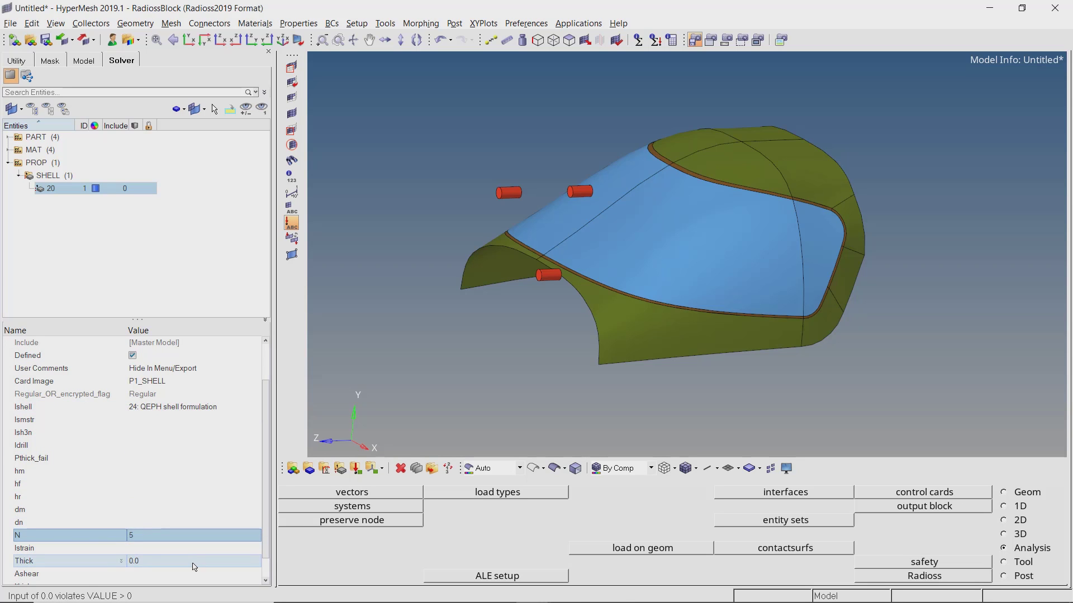
left_click(193, 566)
type("20")
key("Return")
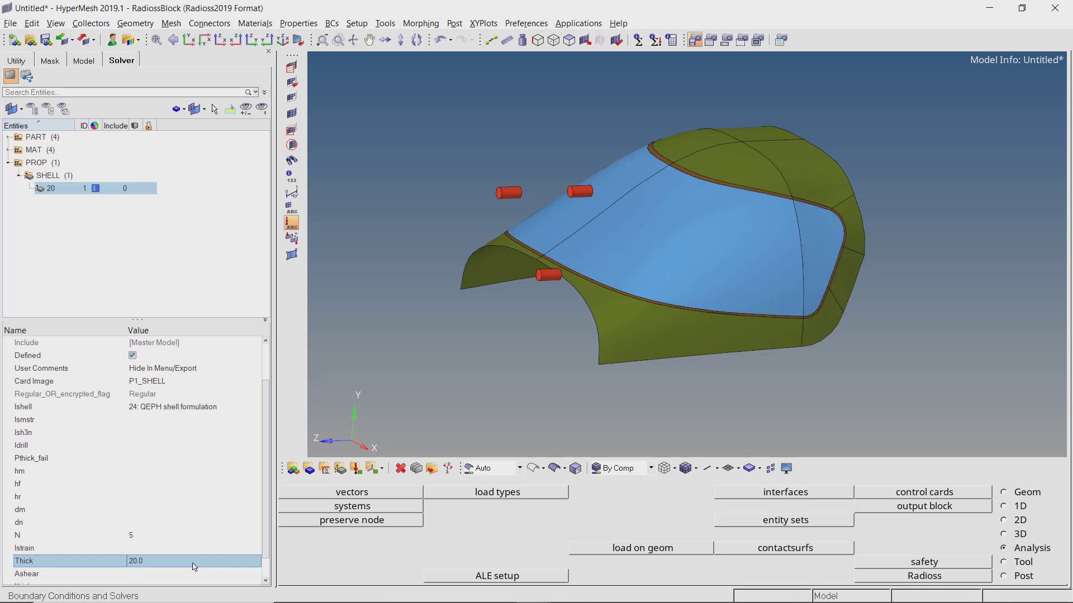
Set shell property 20's Ithick to 1 (thickness change is taken into account) and Iplas to 1 (iterative projection).
scroll(195, 566, "down", 1)
left_click(194, 563)
left_click(194, 563)
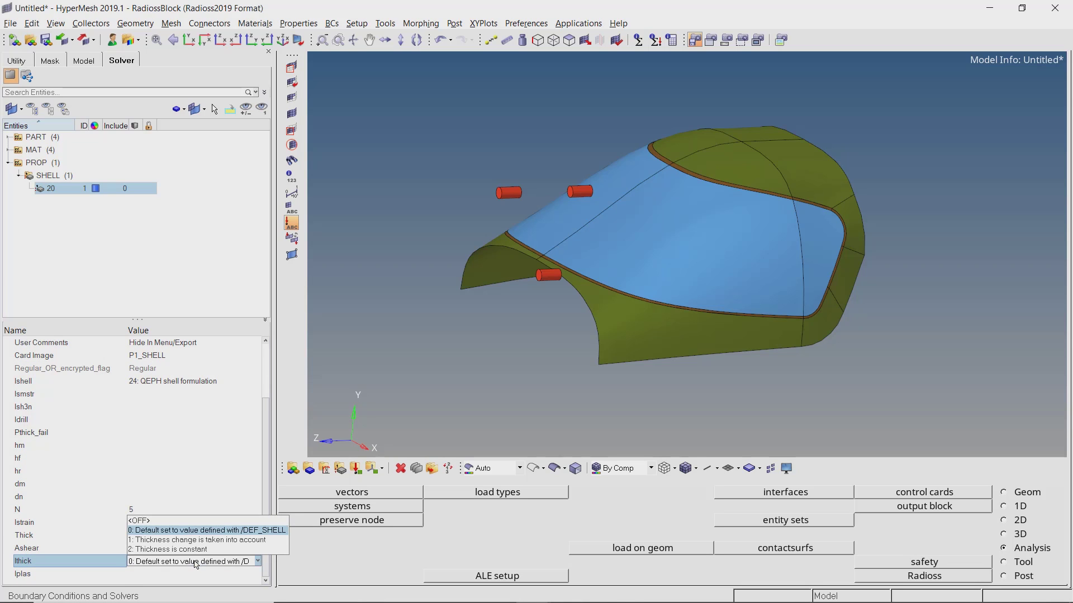
left_click(196, 547)
left_click(196, 575)
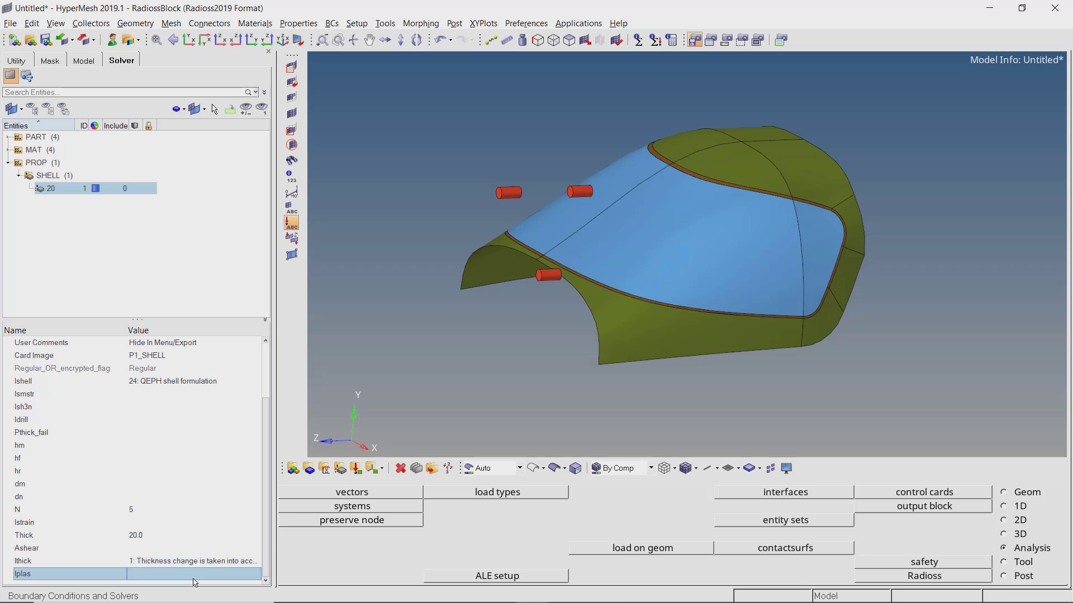
left_click(196, 576)
left_click(198, 553)
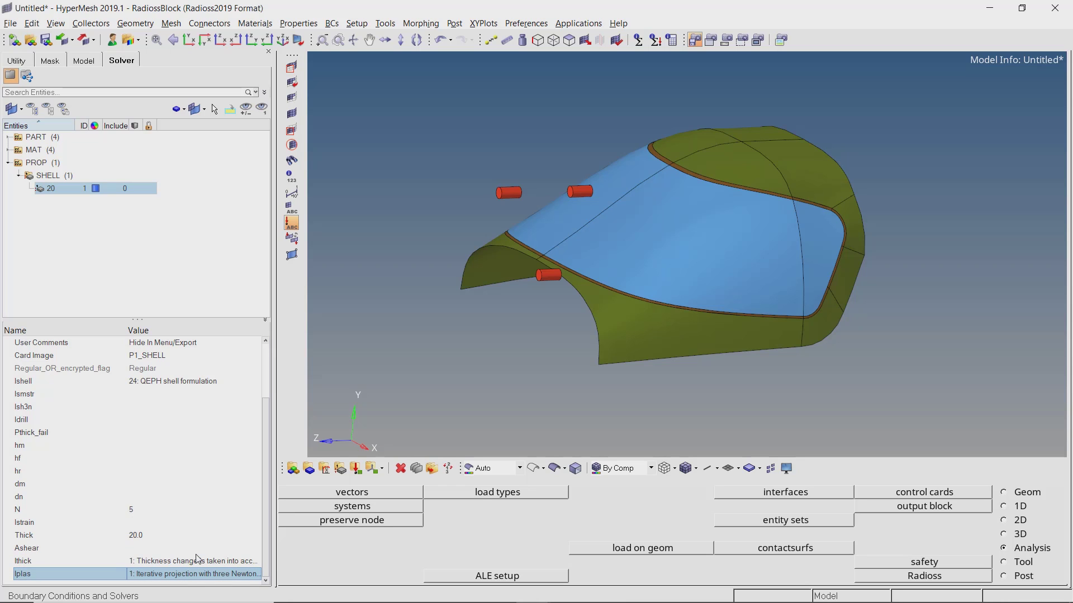
Duplicate shell property 20 as a property named 5 and set its Thick to 5.
right_click(51, 191)
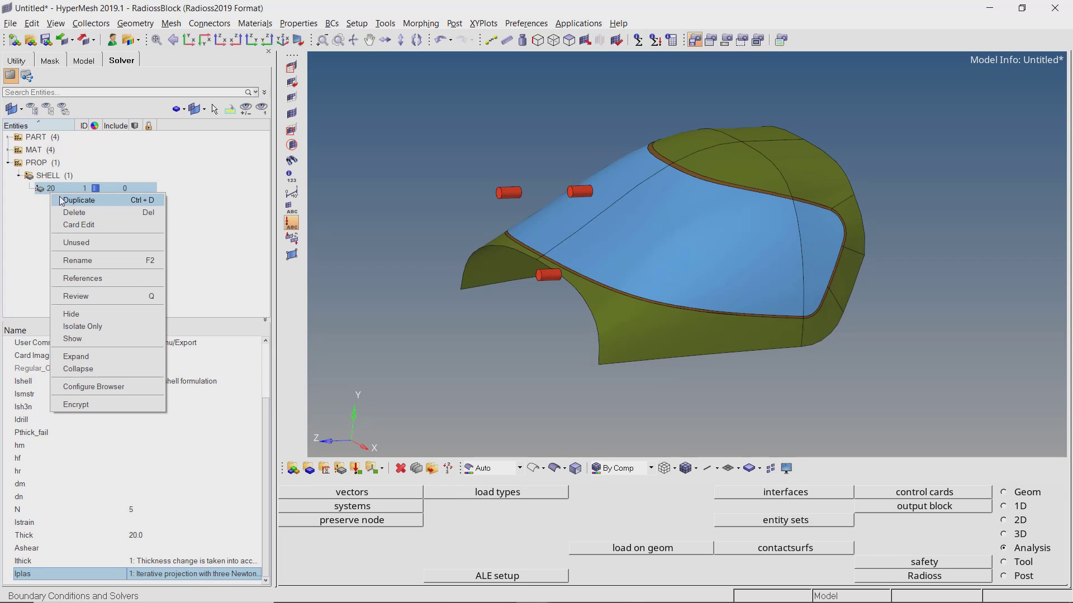
left_click(79, 200)
type("5")
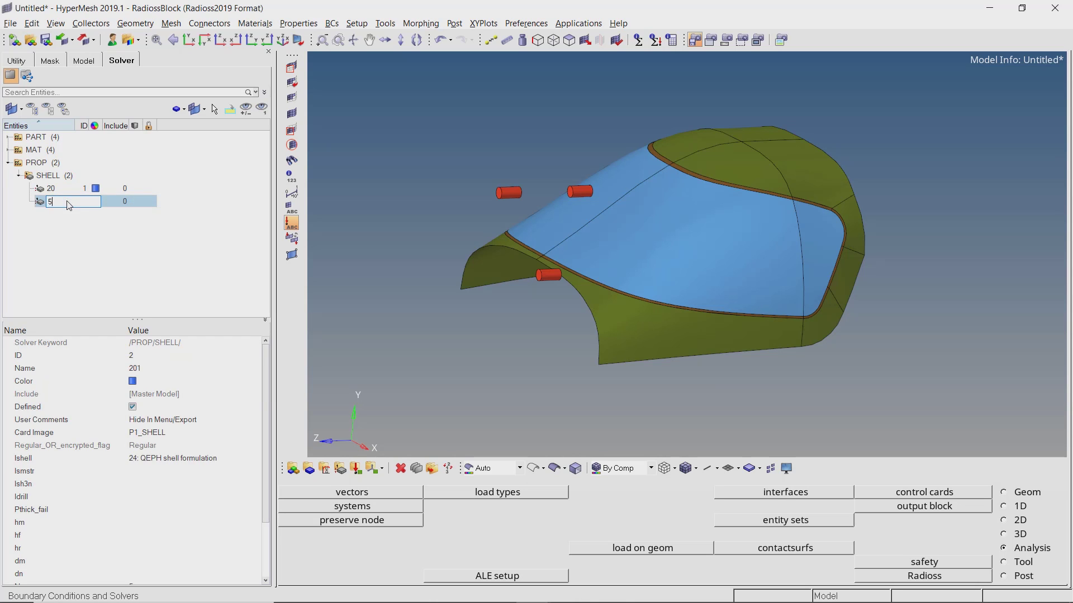
key("Return")
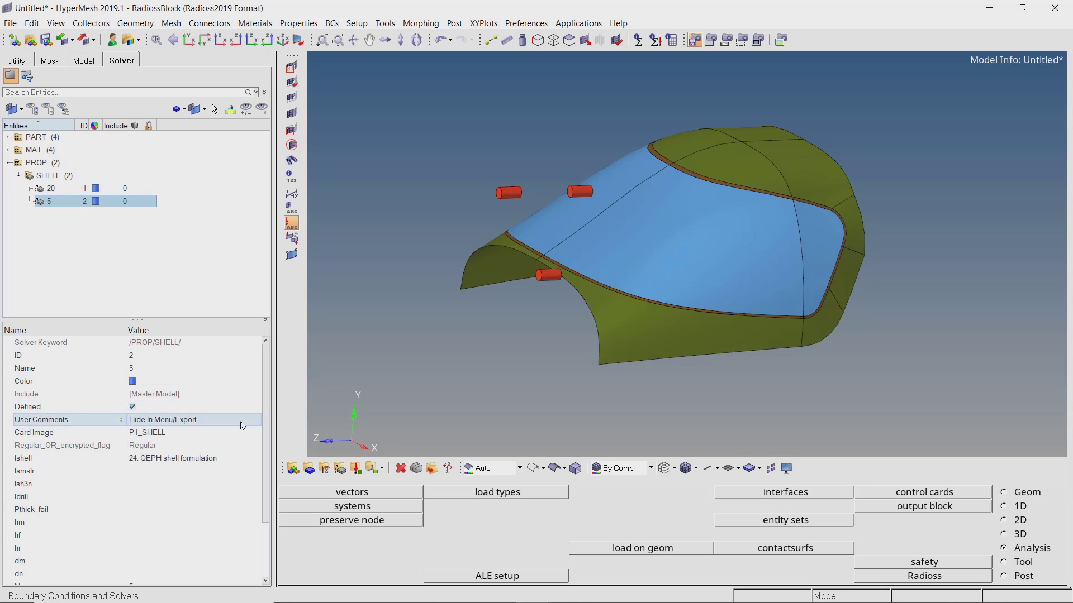
scroll(267, 518, "down", 2)
left_click(235, 536)
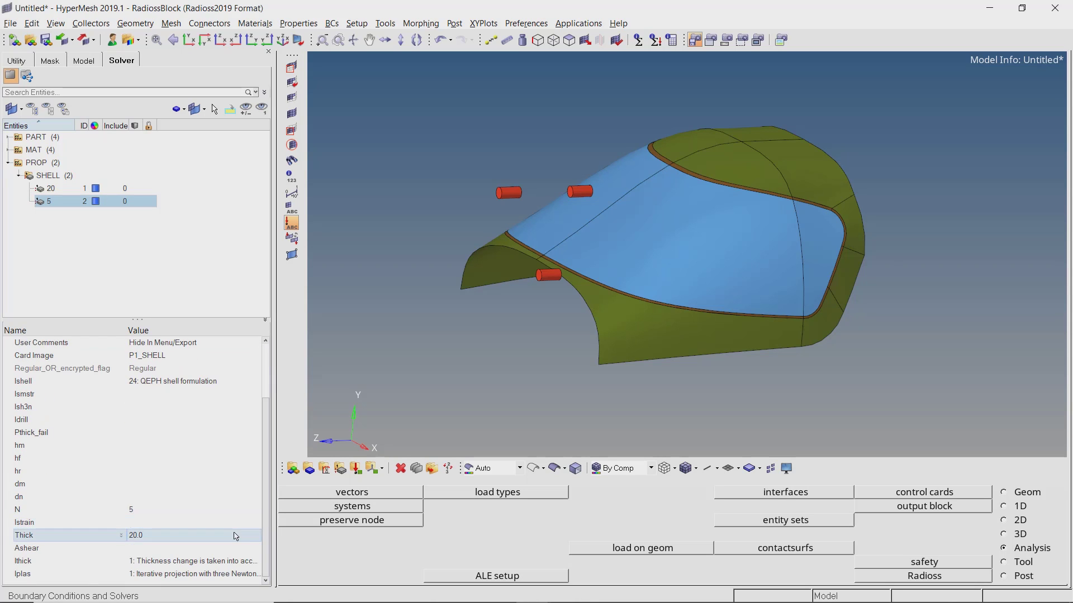
type("5")
key("Return")
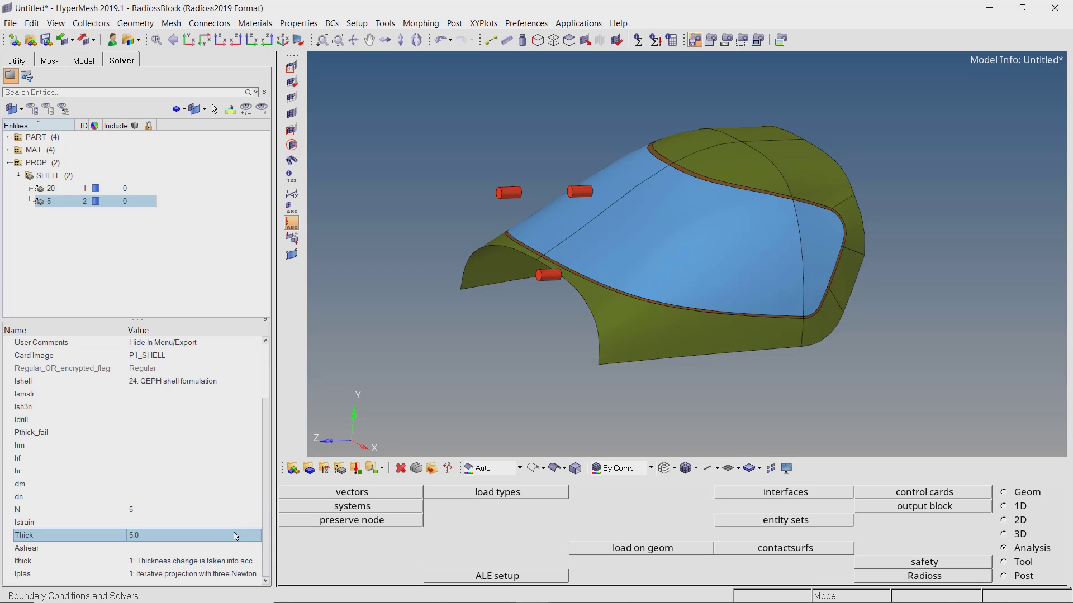
Duplicate shell property 5 as a property named 2.5 and set its Thick to 2.5.
right_click(45, 201)
left_click(73, 207)
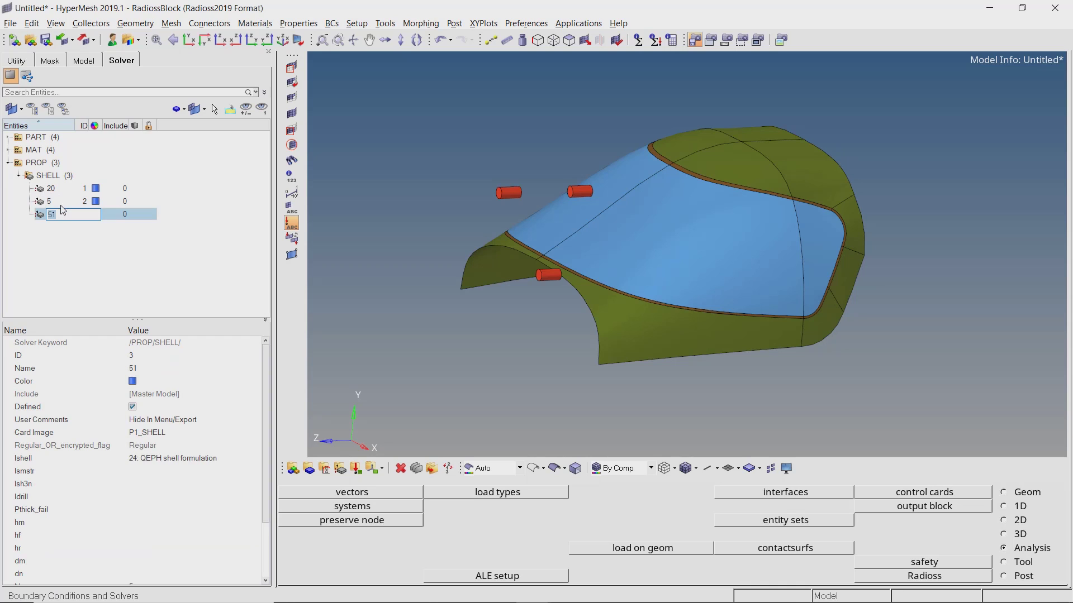
type("2.5")
key("Return")
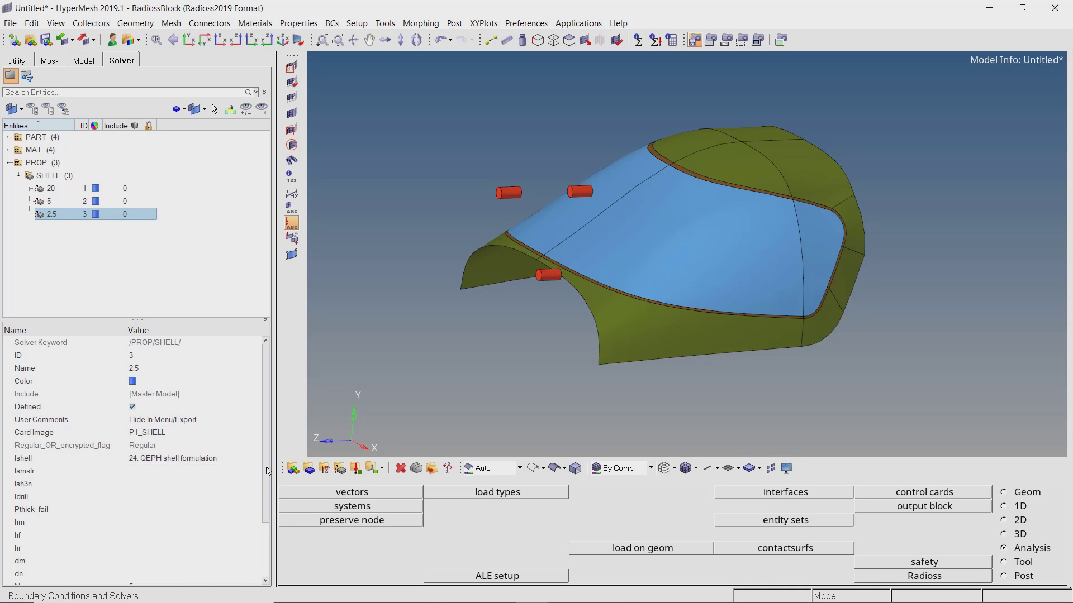
left_click_drag(268, 471, 268, 538)
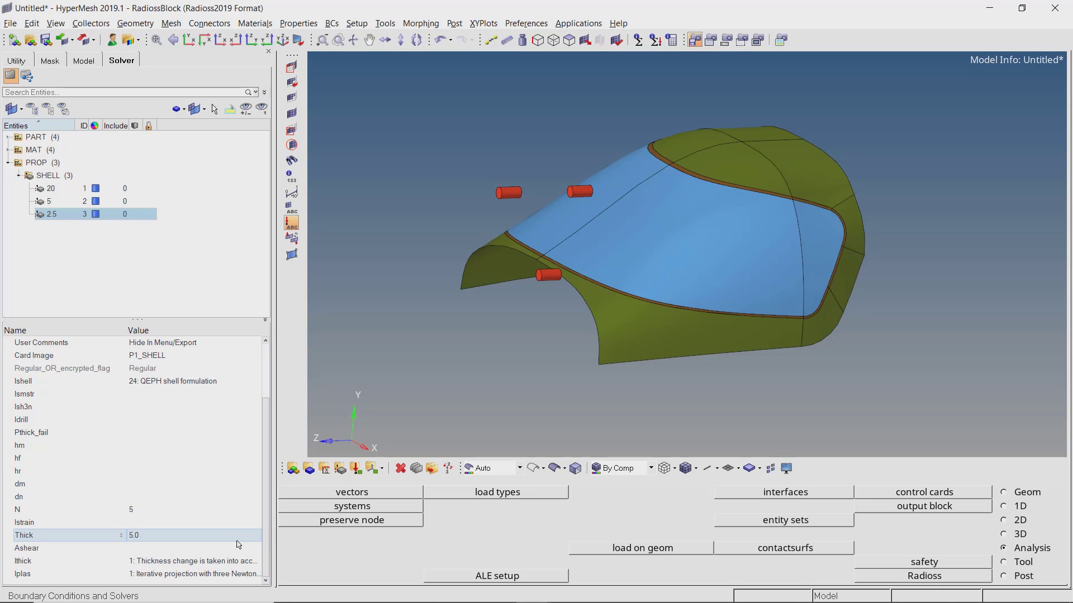
left_click(239, 543)
type("5.5")
key("Return")
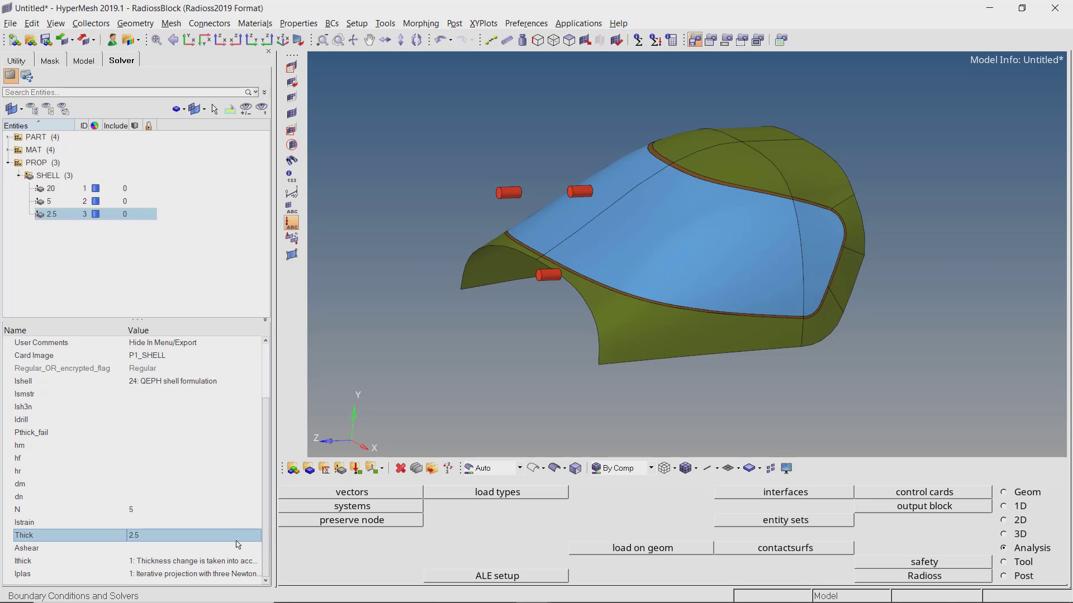
Assign shell property 20 and the glass material to the Windshield part.
left_click(9, 163)
left_click(9, 137)
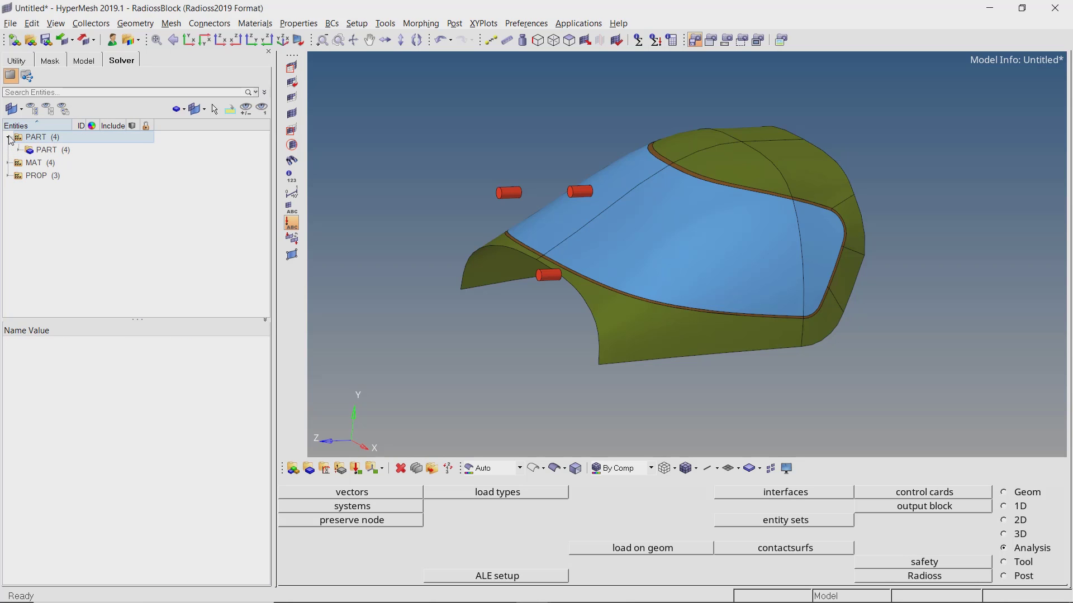
left_click(20, 150)
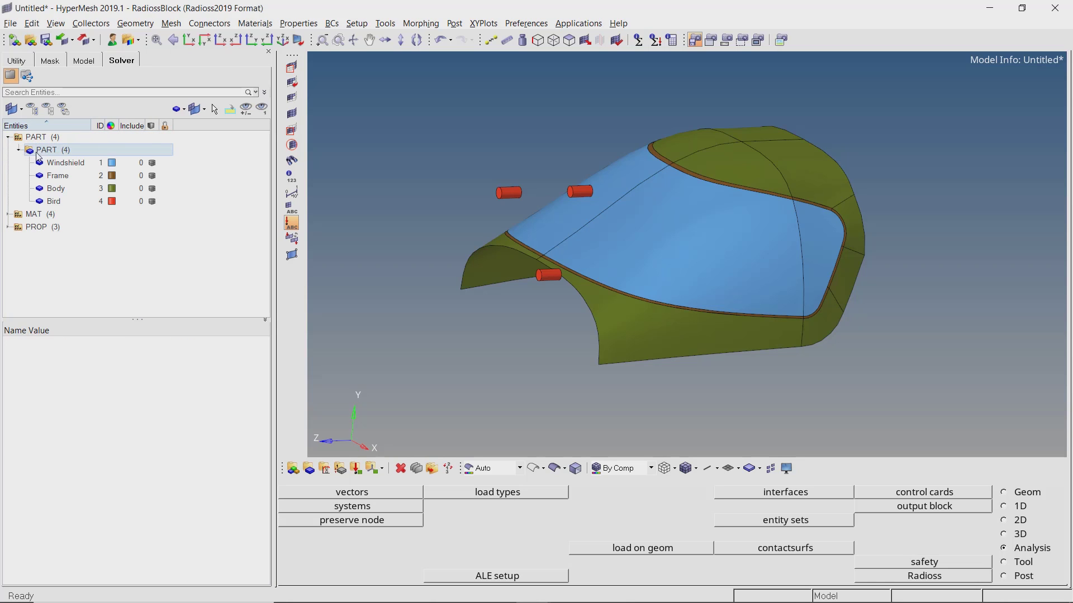
left_click(66, 162)
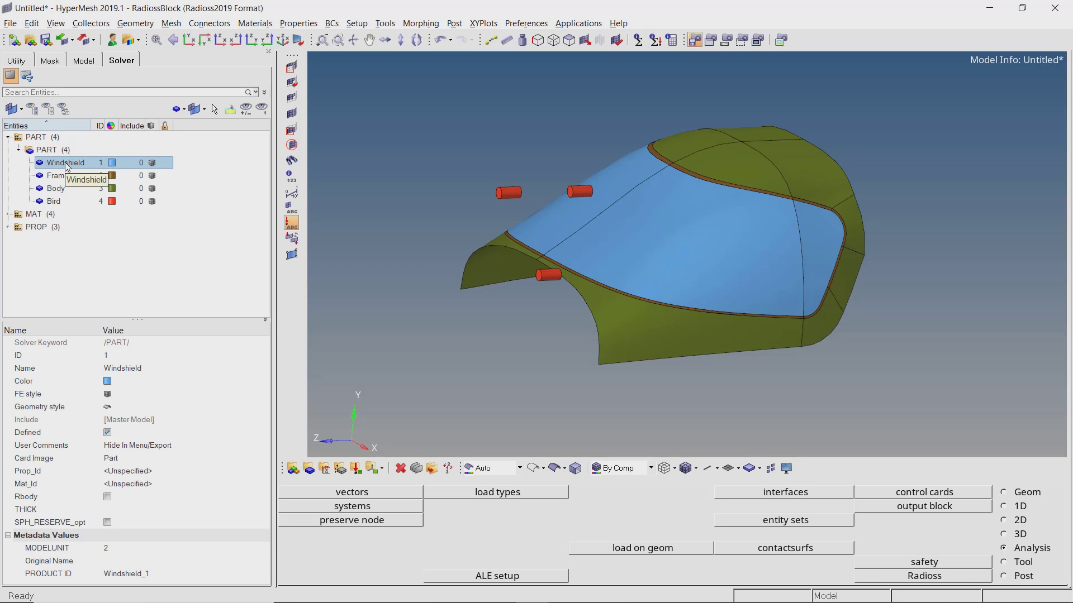
left_click(129, 471)
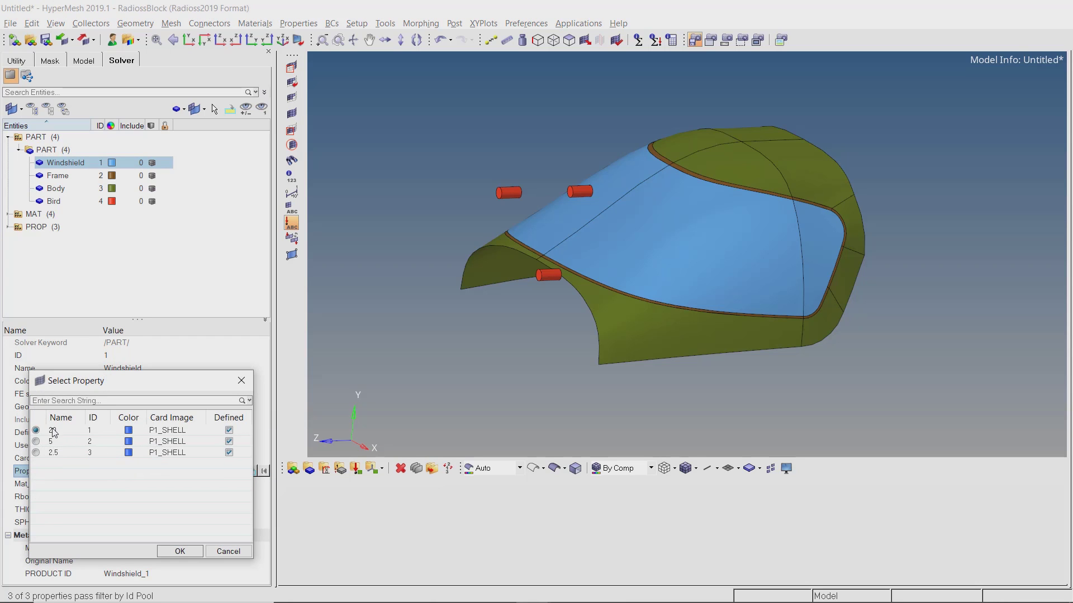
left_click(169, 550)
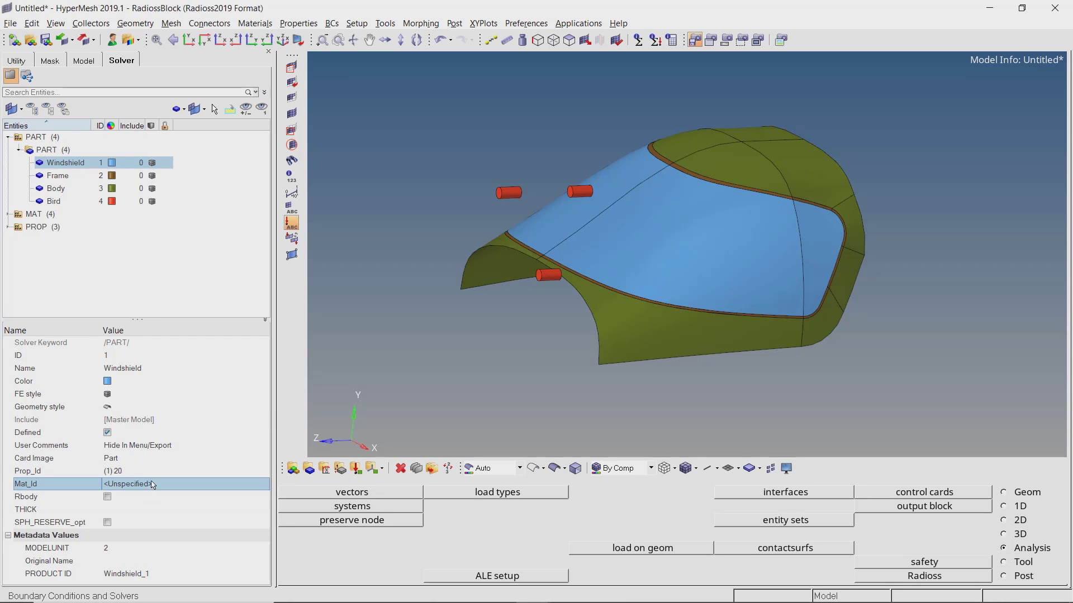
left_click(150, 484)
left_click(41, 435)
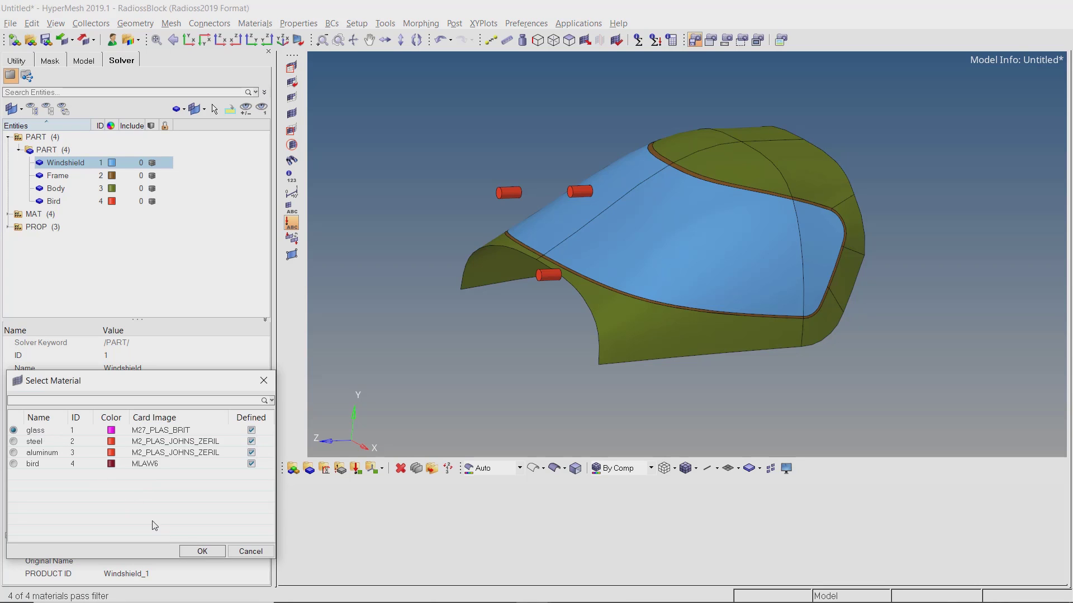
left_click(201, 552)
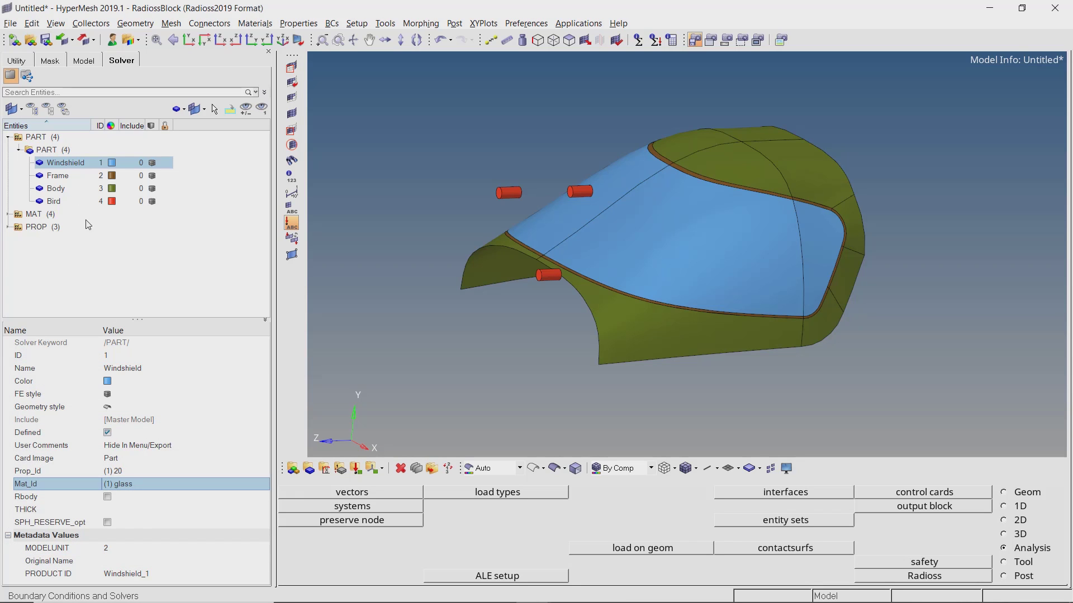
Assign shell property 5 and the steel material to the Frame part.
left_click(67, 176)
left_click(139, 471)
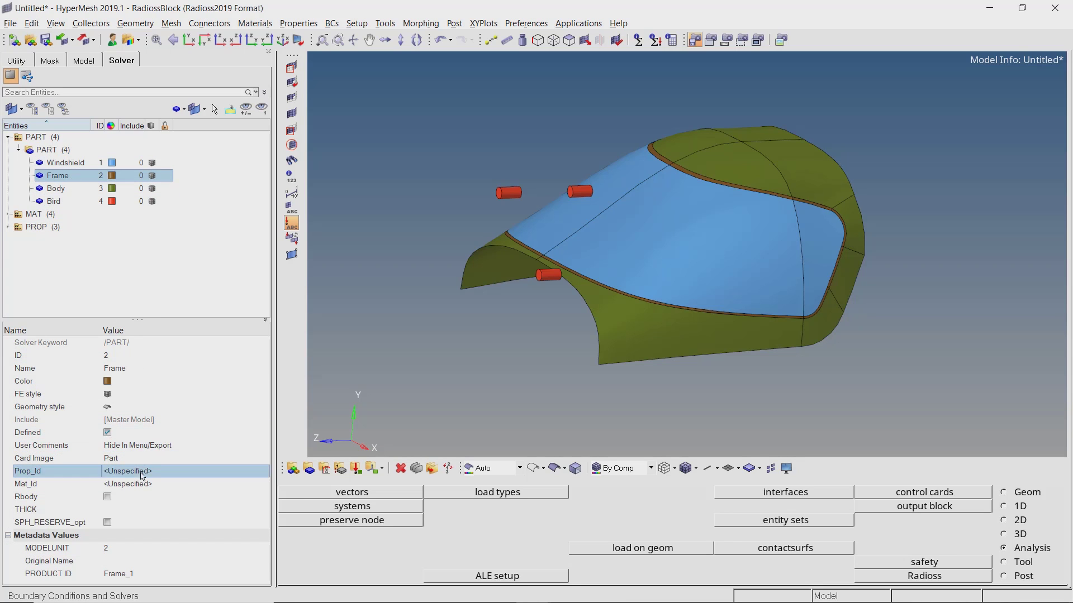
left_click(54, 447)
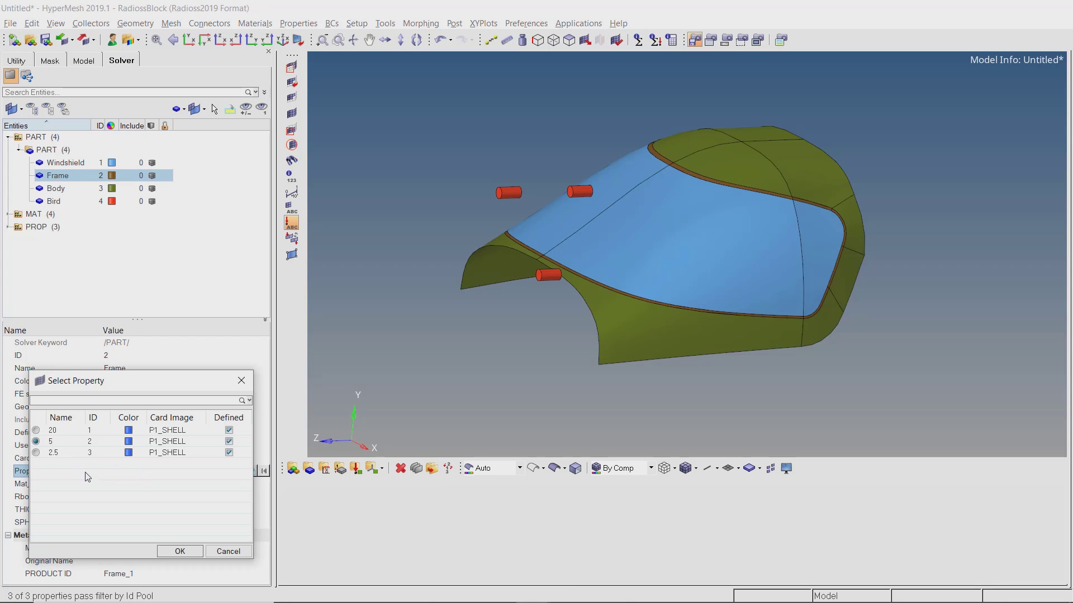
left_click(180, 551)
left_click(132, 485)
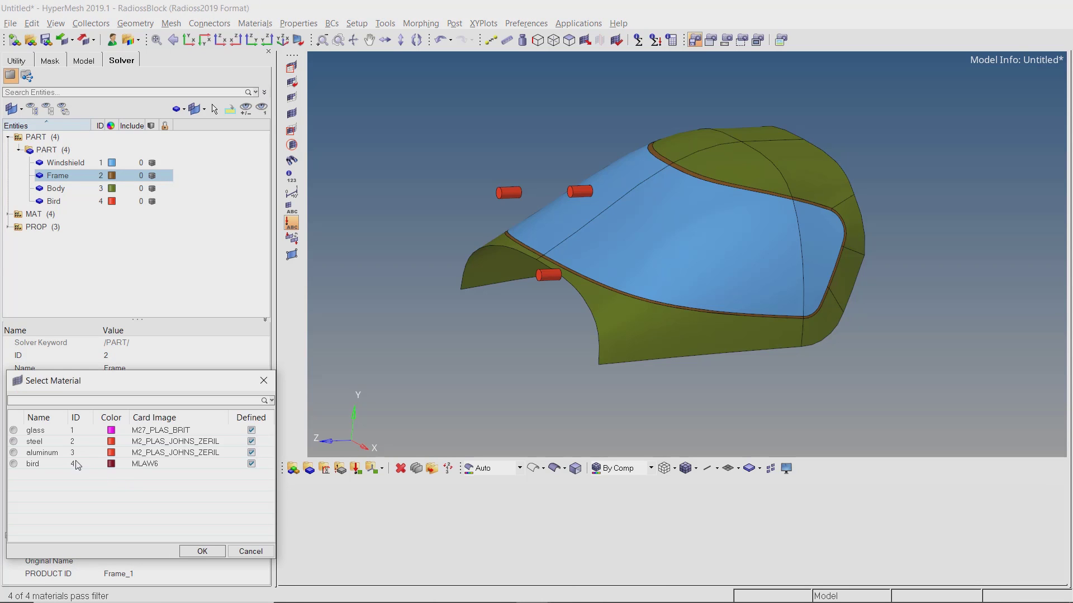
left_click(38, 443)
left_click(187, 551)
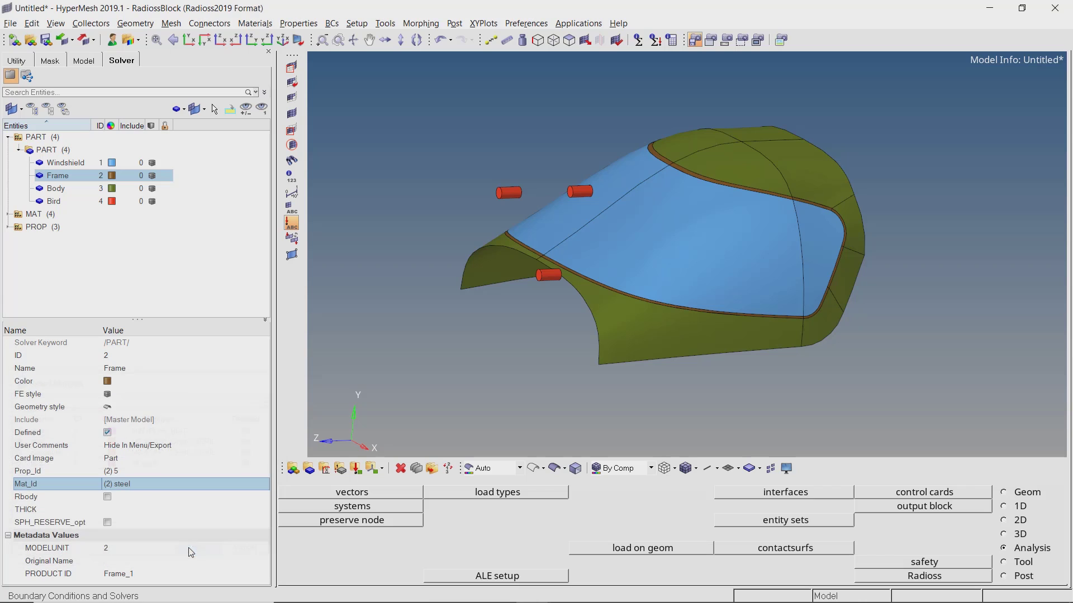
Assign shell property 2.5 and the aluminum material to the Body part.
left_click(63, 190)
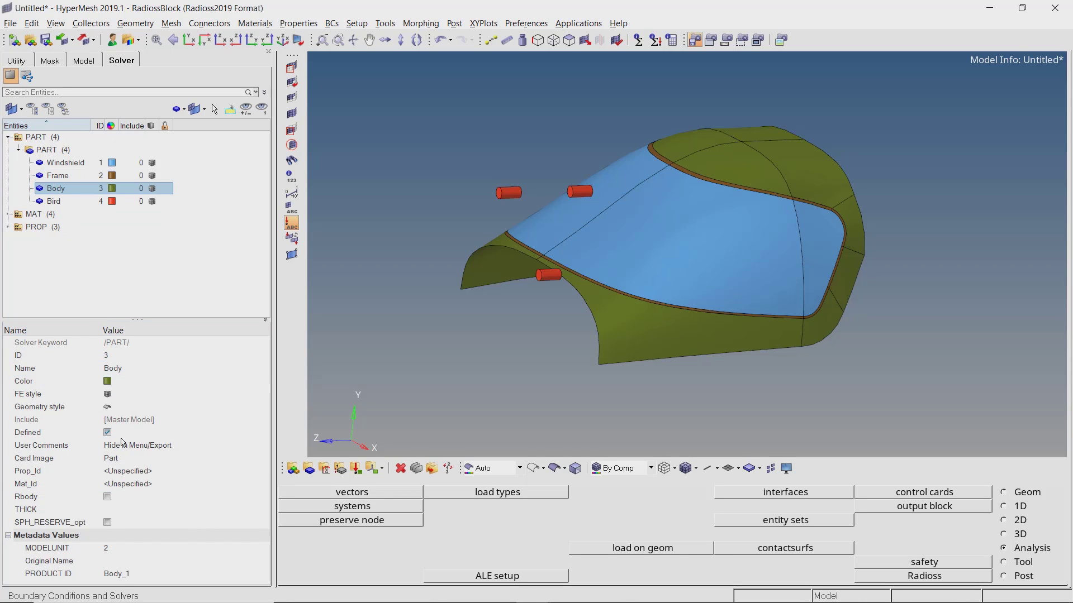
left_click(128, 474)
left_click(63, 457)
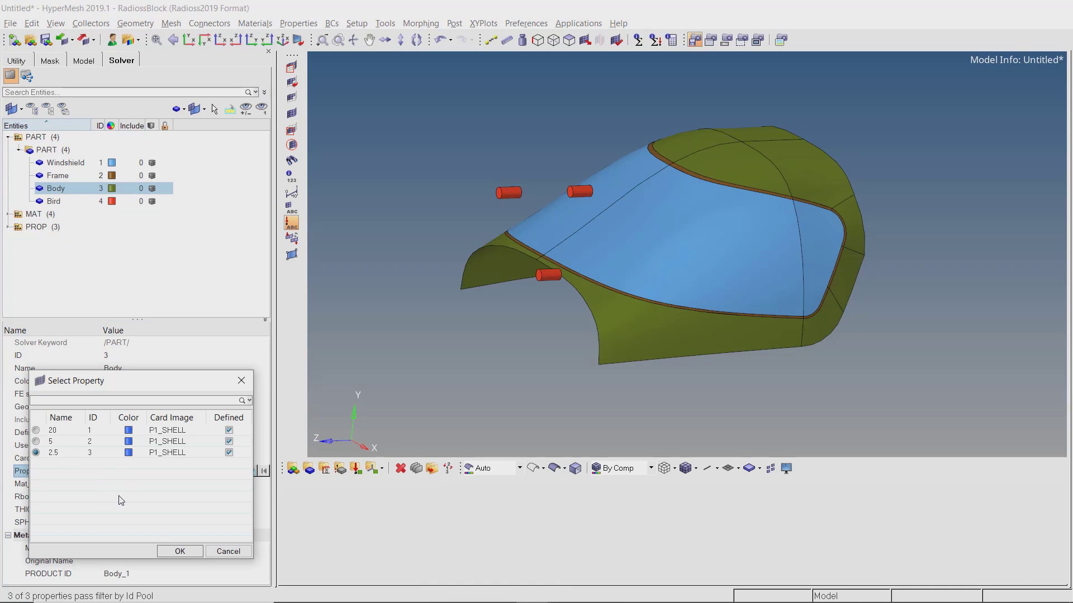
left_click(179, 551)
left_click(128, 490)
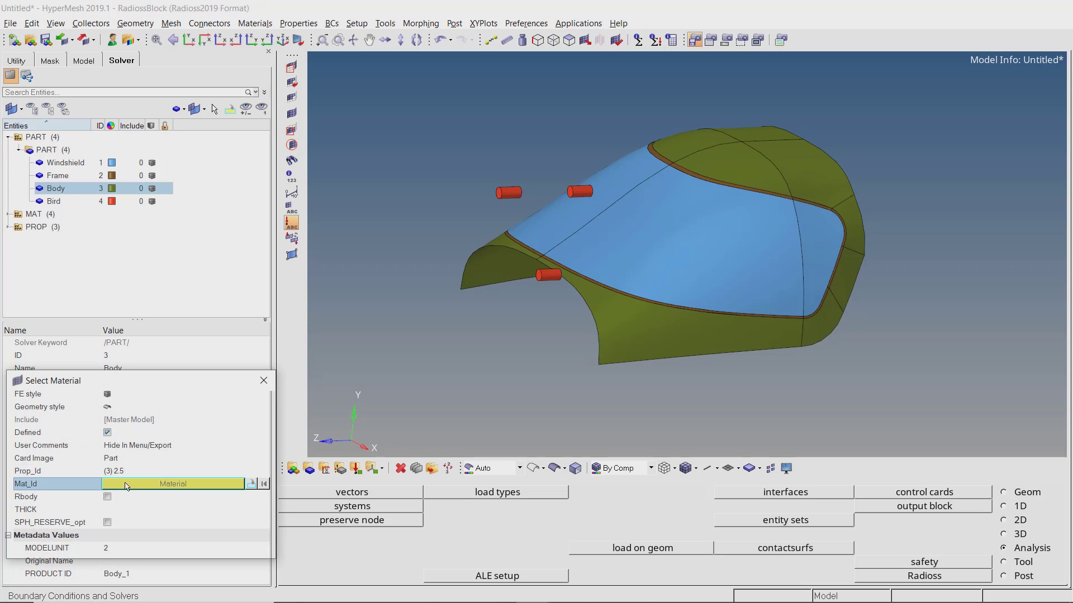
left_click(42, 454)
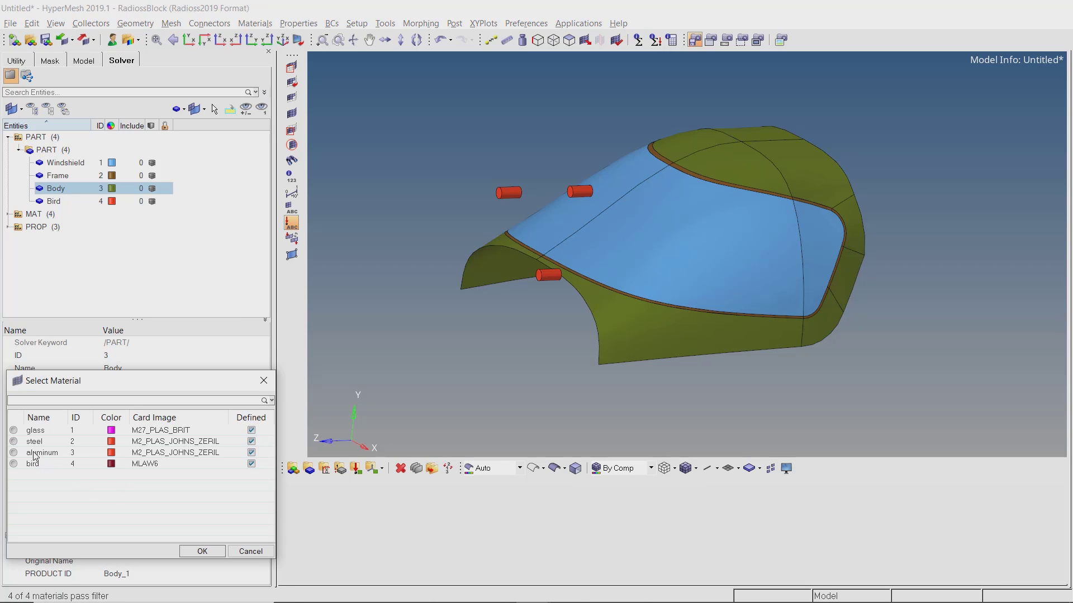
left_click(202, 551)
Assign the bird material to the Bird part.
left_click(65, 201)
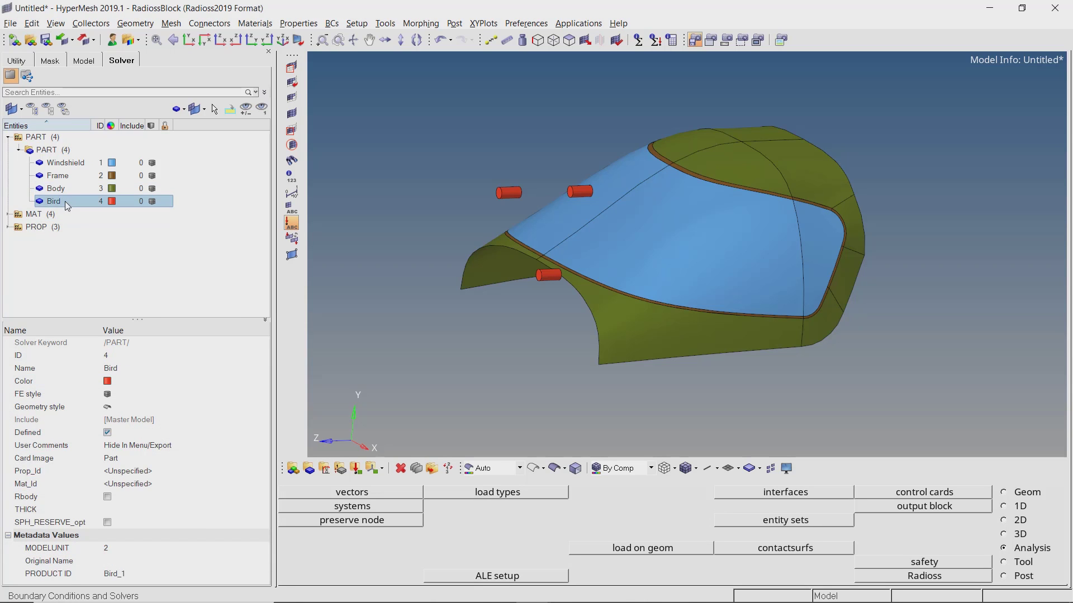
left_click(146, 485)
left_click(145, 486)
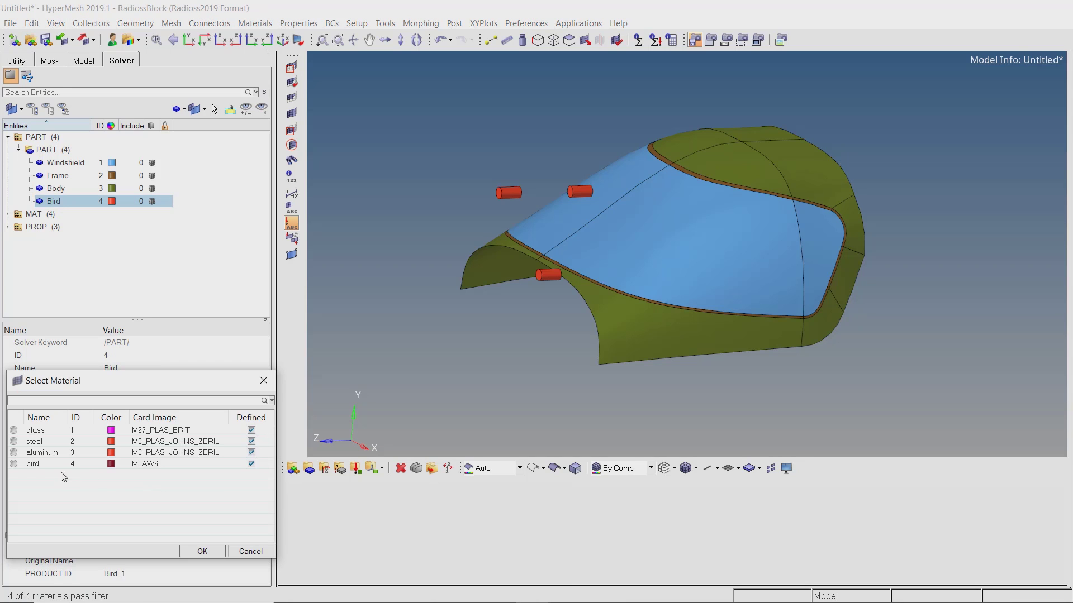
left_click(34, 464)
left_click(190, 551)
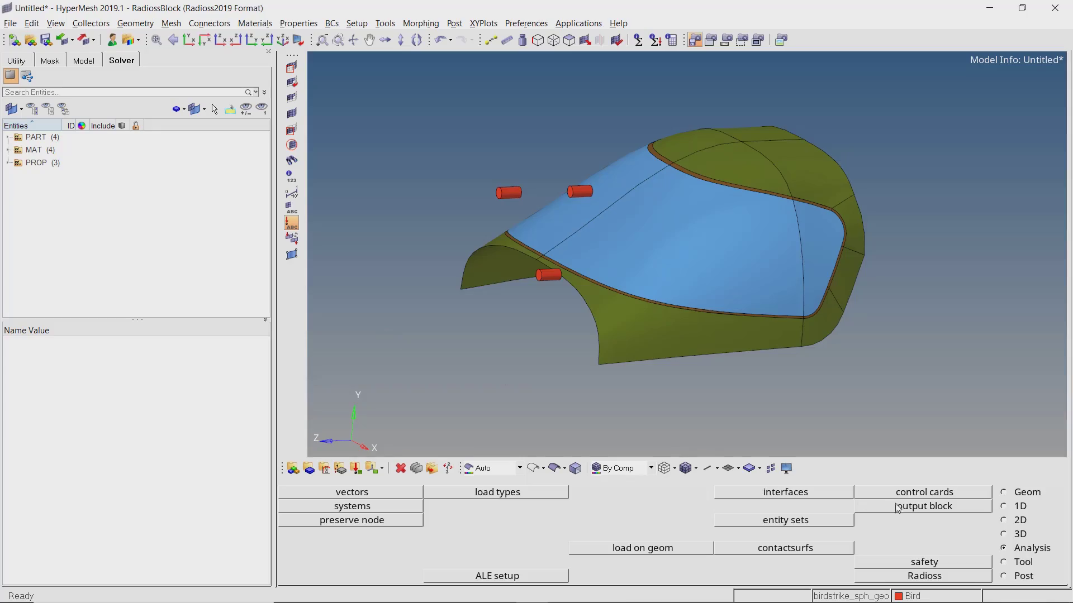
Automesh the surfaces of the Windshield, Frame and Body components with an element size of 50 and mixed mesh type.
left_click(1007, 521)
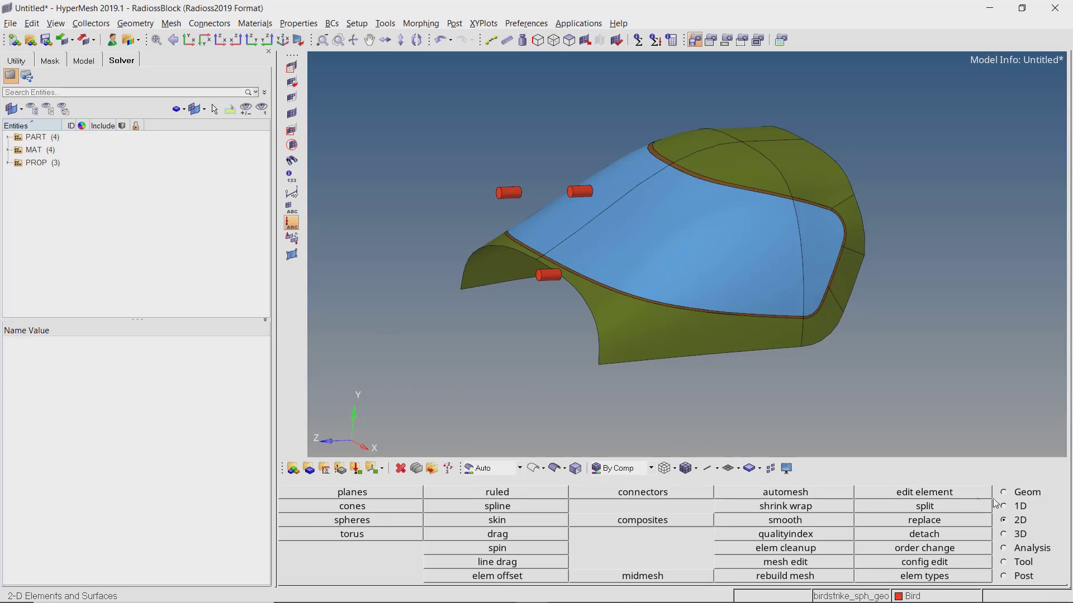
left_click(785, 492)
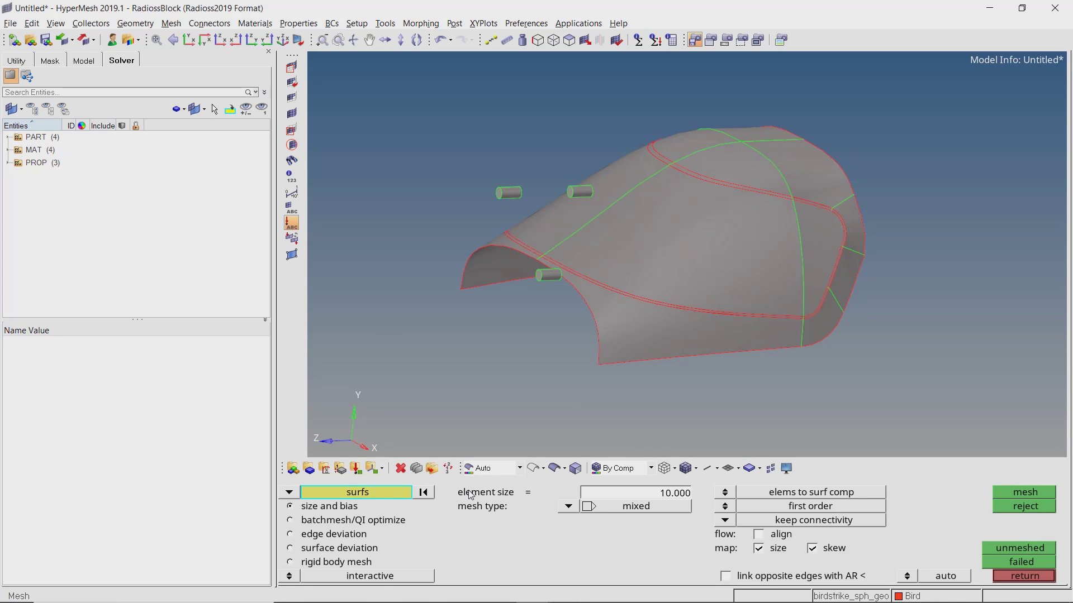
left_click(397, 493)
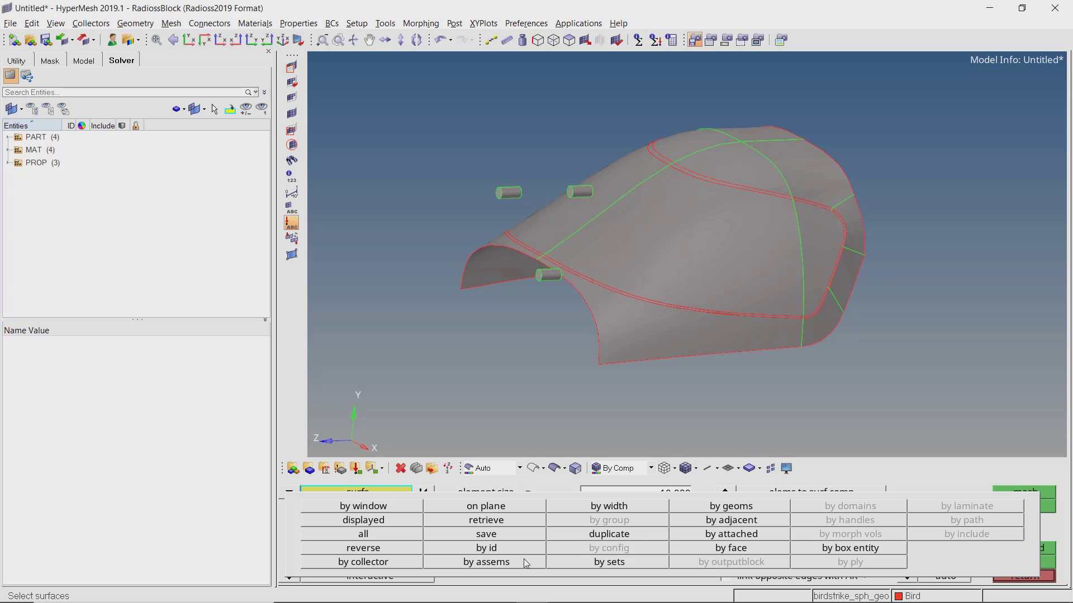
left_click(393, 564)
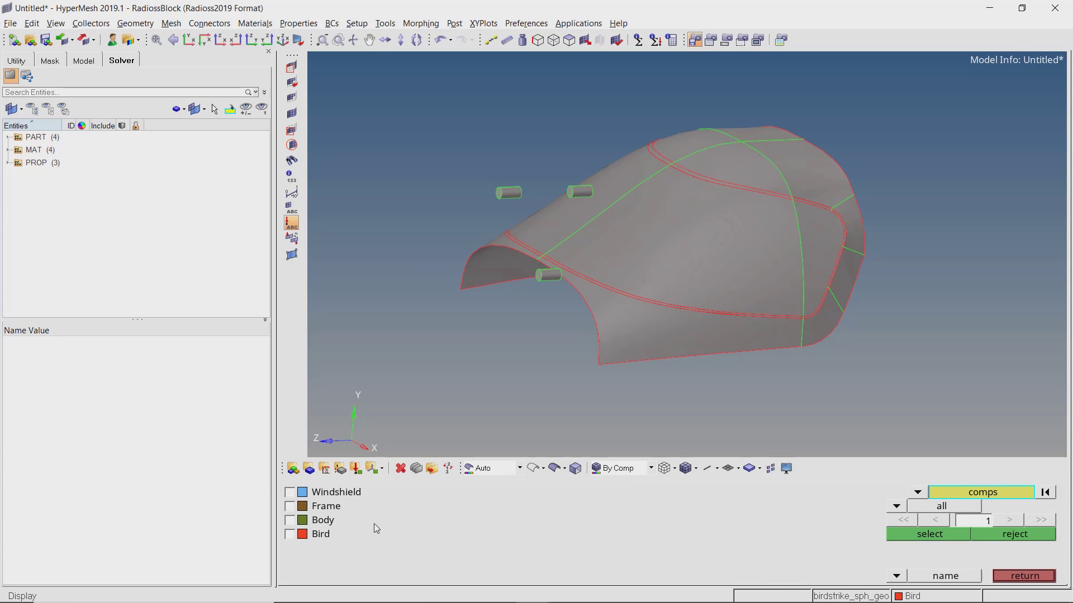
left_click(290, 494)
left_click(289, 506)
left_click(290, 520)
left_click(903, 536)
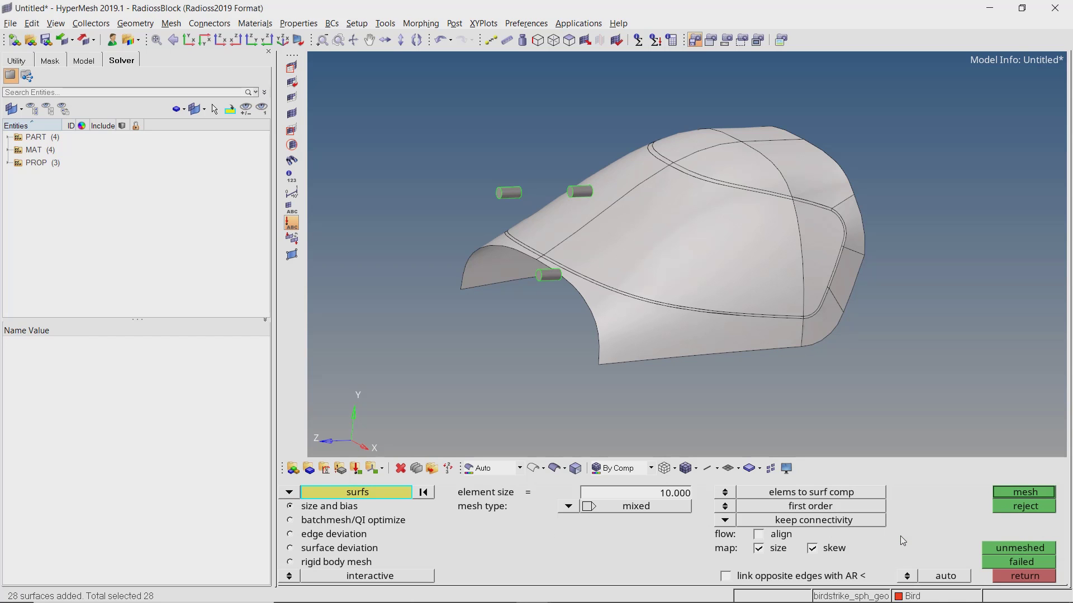
left_click(676, 494)
type("50")
key("Return")
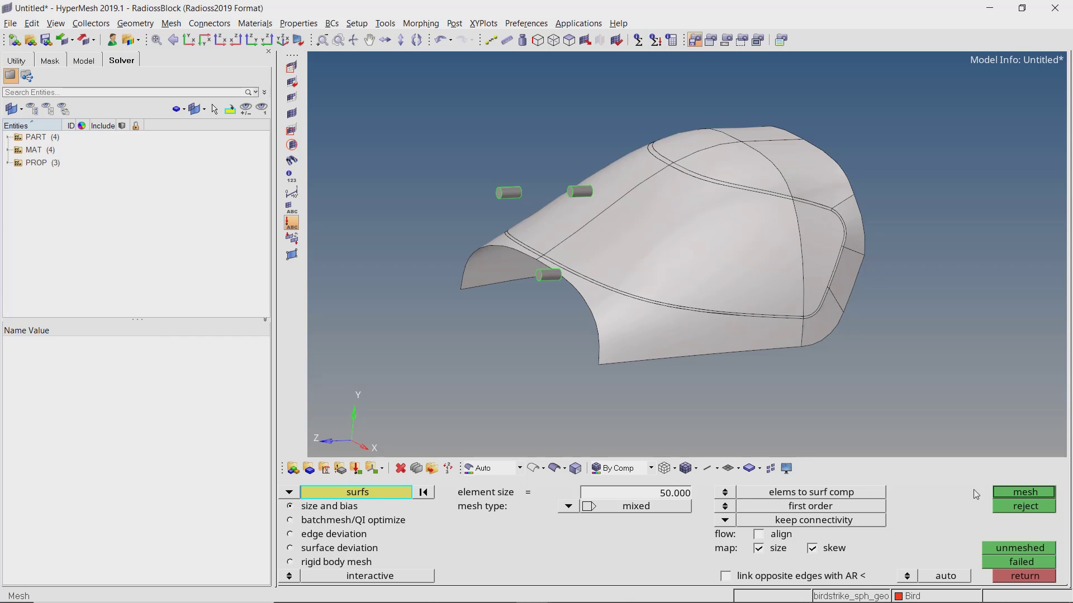
left_click(1004, 493)
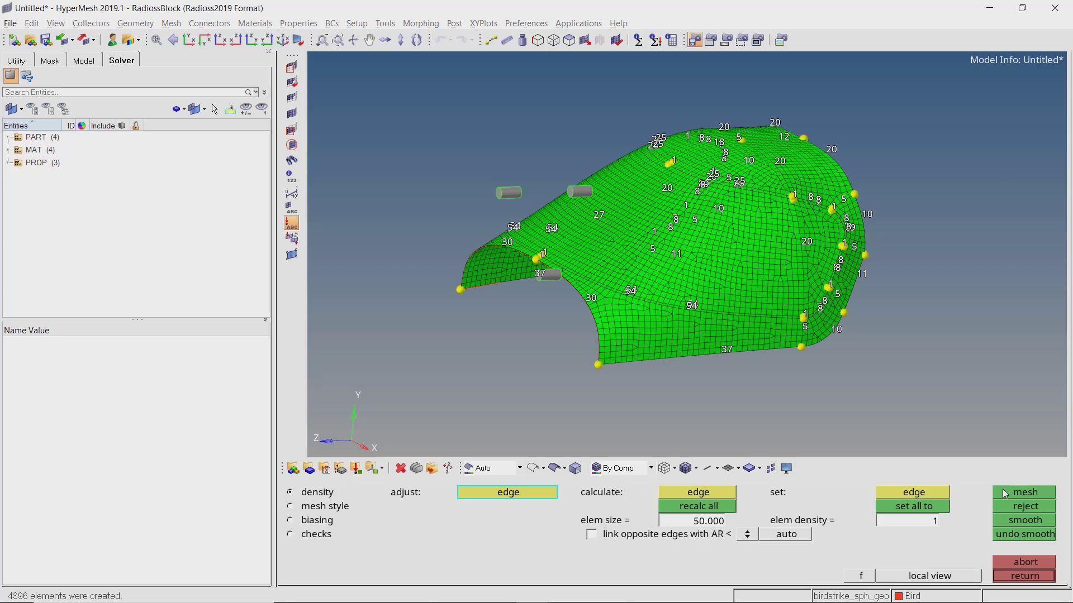
left_click(1014, 579)
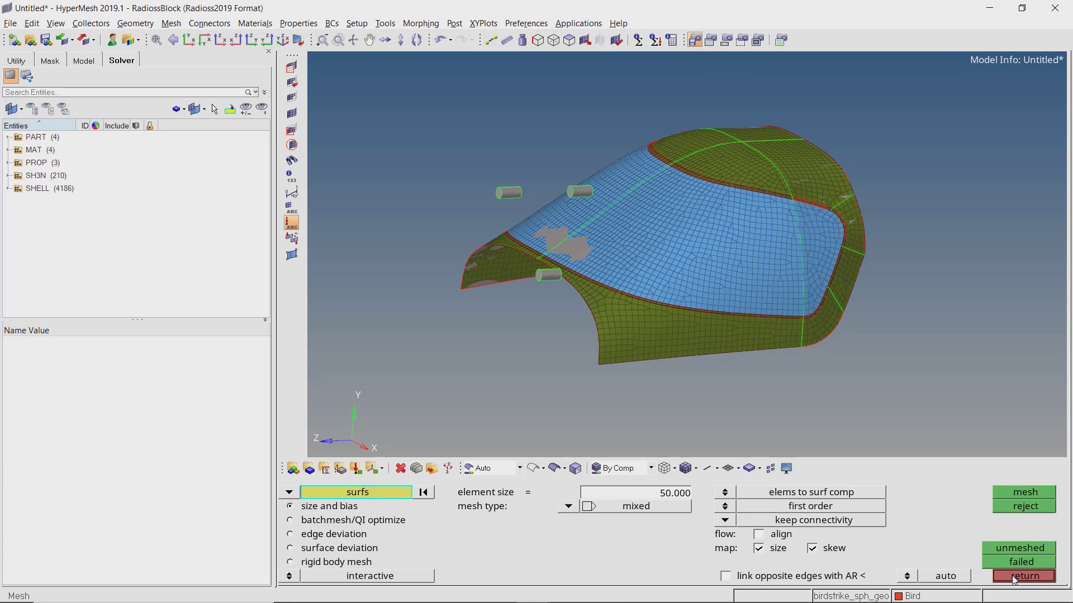
left_click(1023, 576)
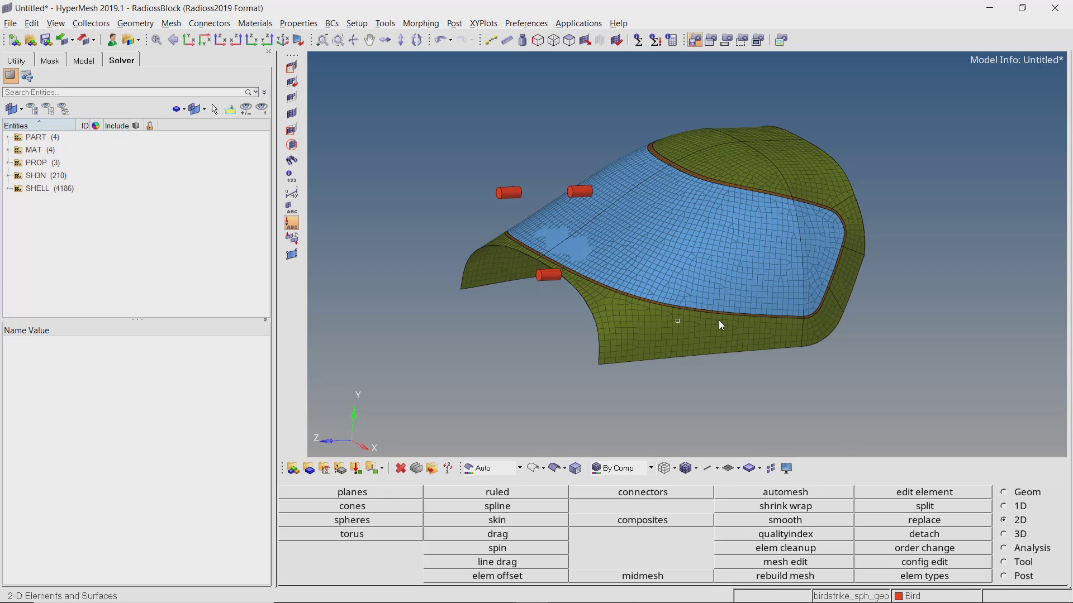
Generate SPH particles from the Bird component's surfaces with a simple cubic pitch of 20 and a material density of 1.0e-09.
left_click_drag(718, 320, 677, 317, "ctrl")
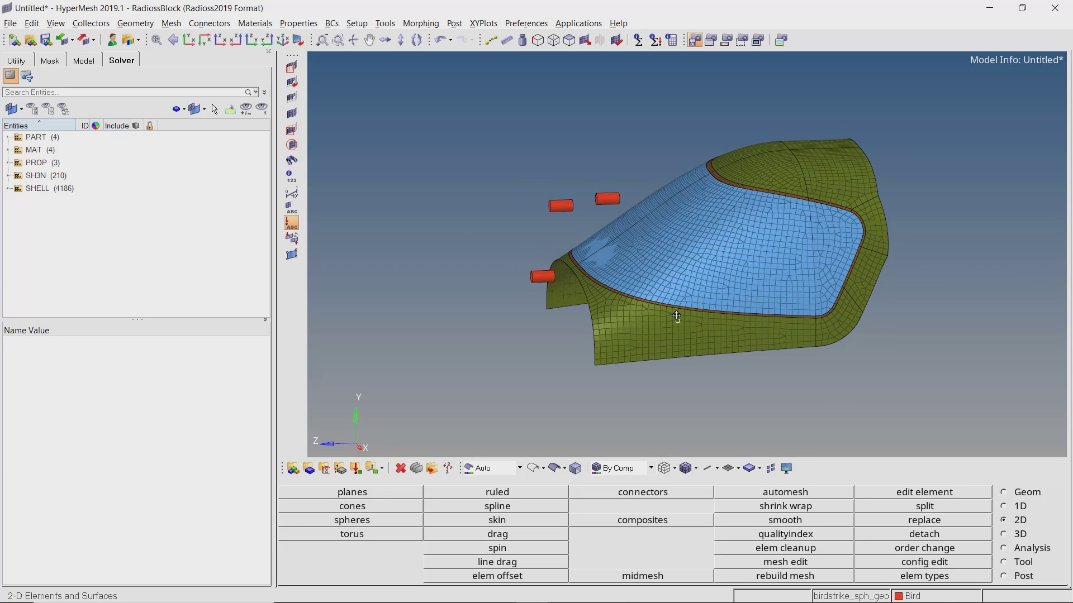
left_click(1004, 506)
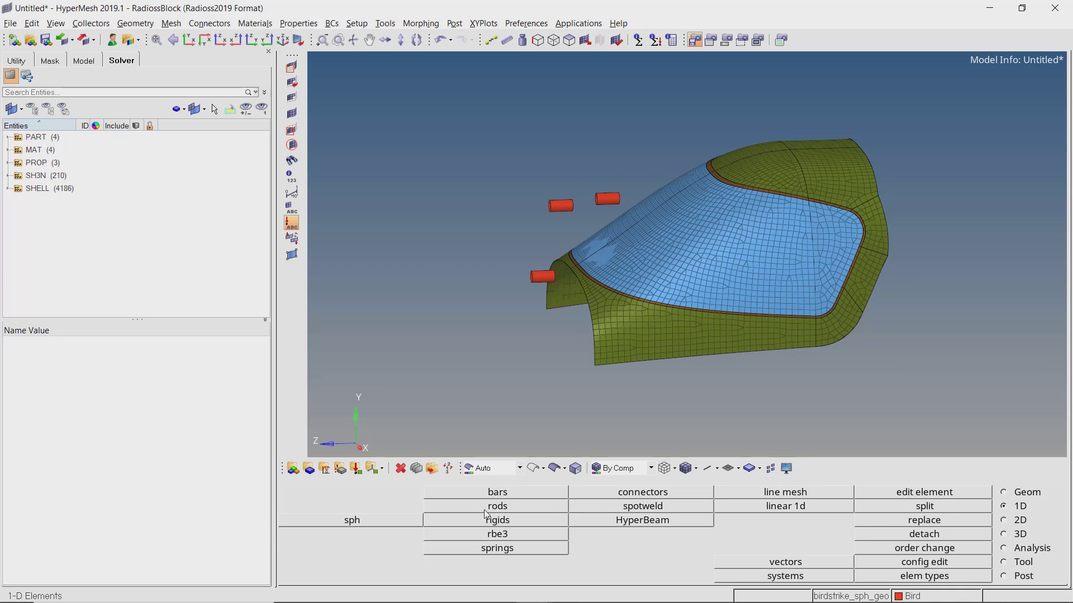
left_click(387, 520)
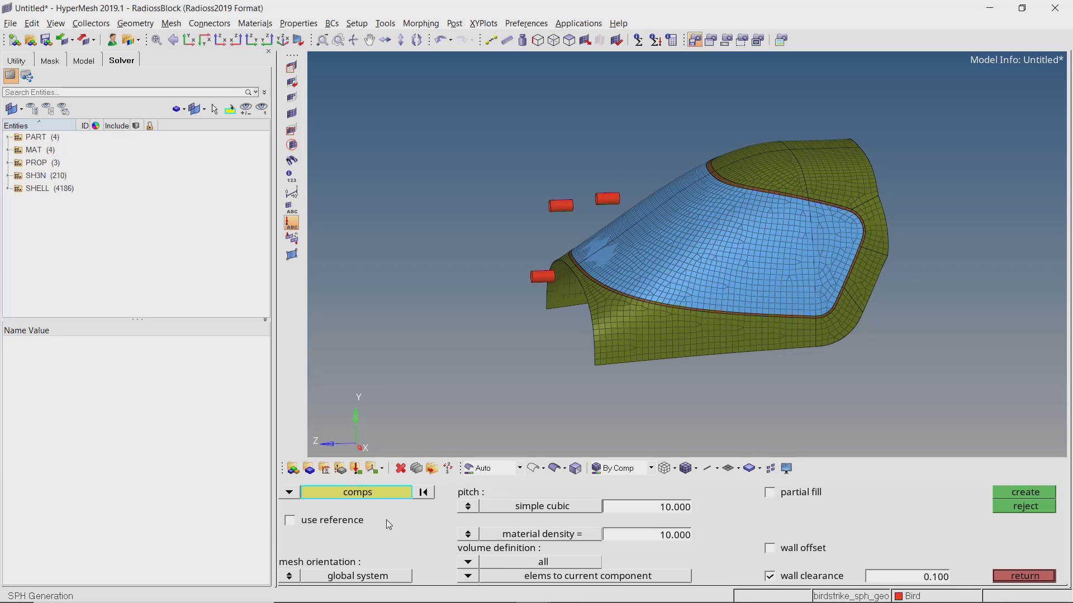
left_click(290, 492)
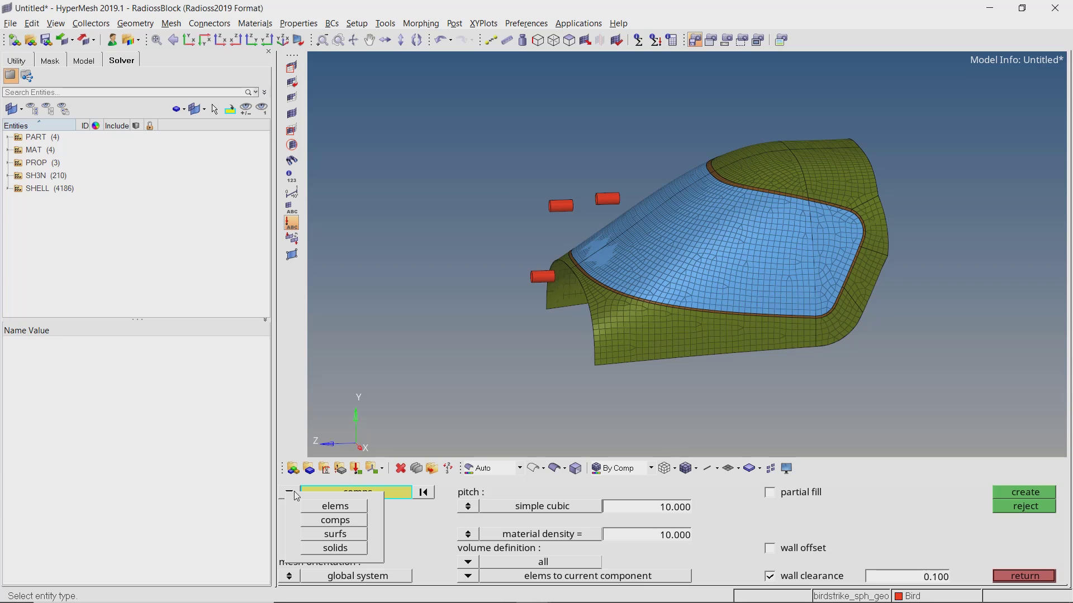
left_click(336, 534)
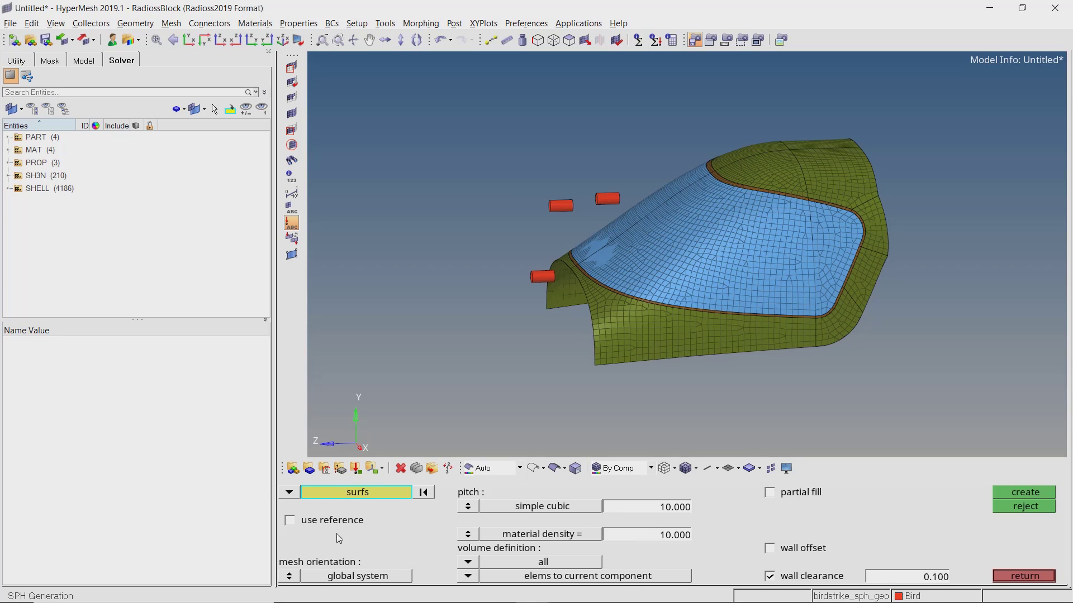
left_click(336, 493)
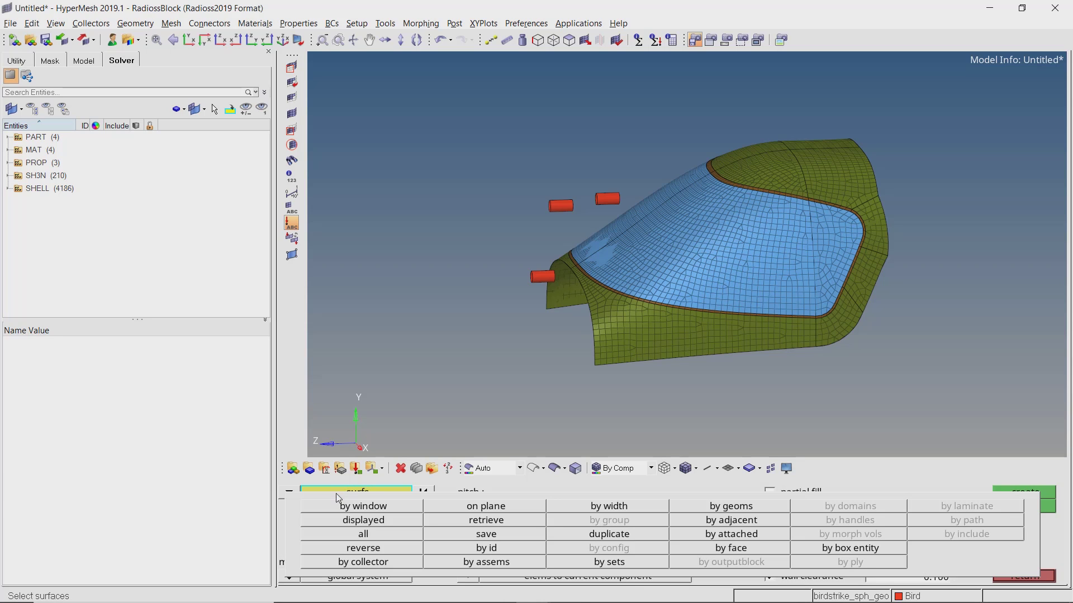
left_click(400, 562)
left_click(321, 537)
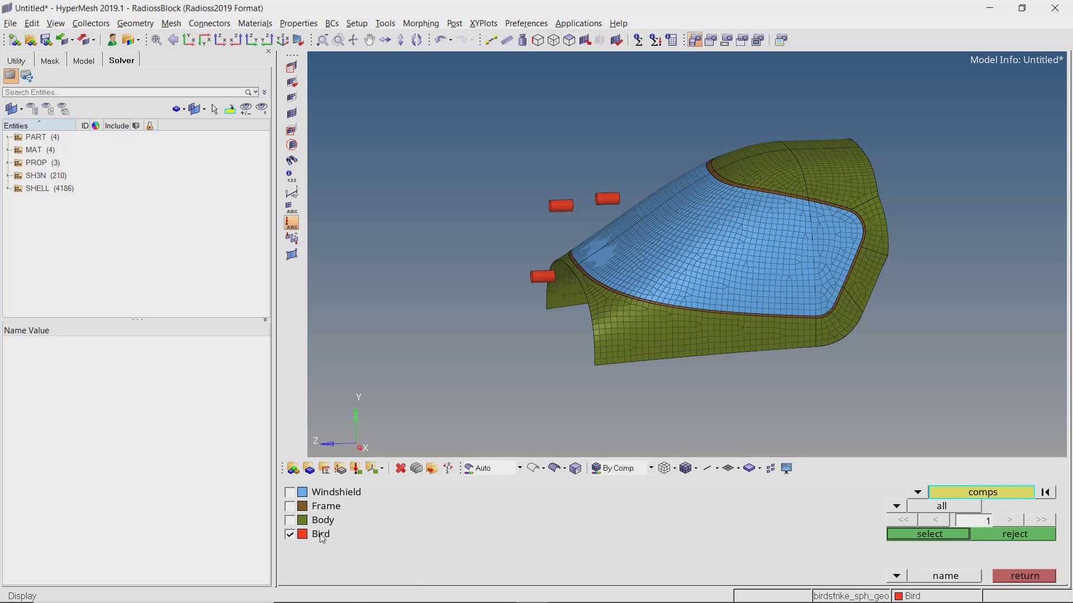
left_click(913, 536)
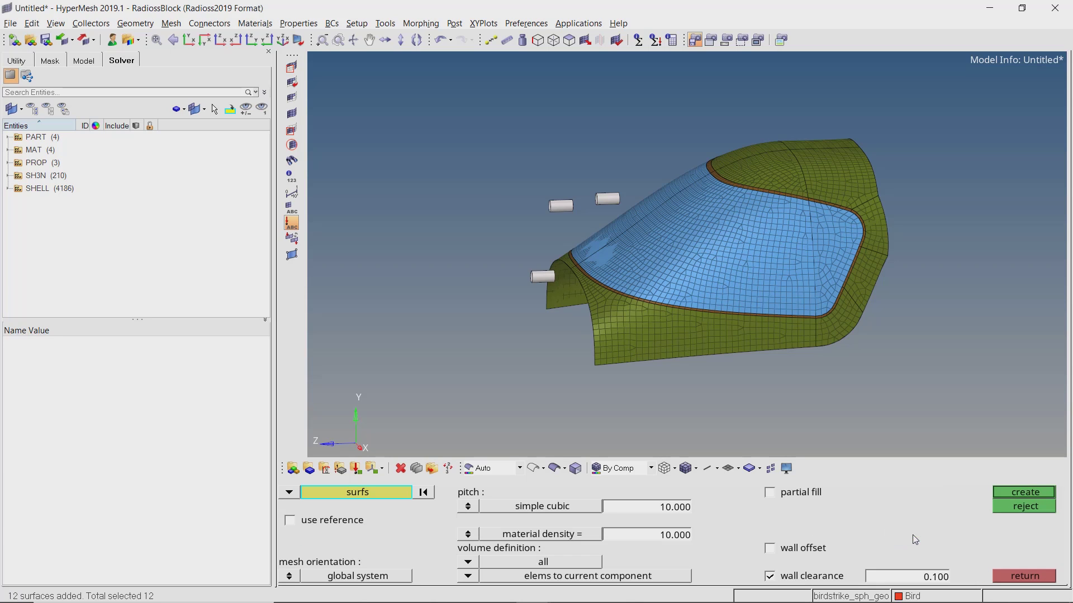
left_click(675, 508)
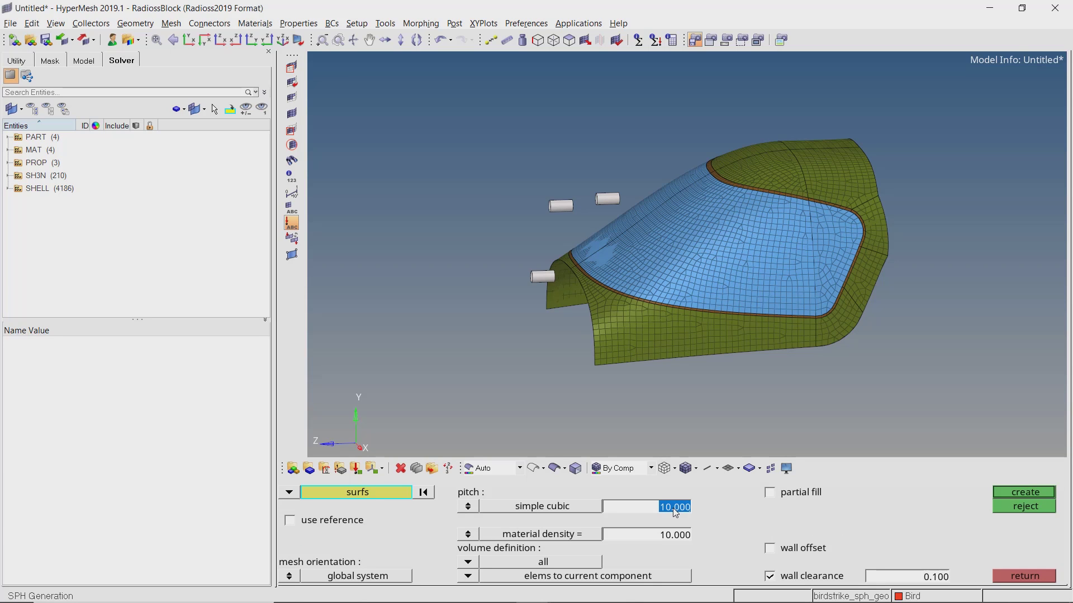
type("20.000")
left_click(672, 536)
type("1.0e-09")
key("Return")
left_click(1000, 493)
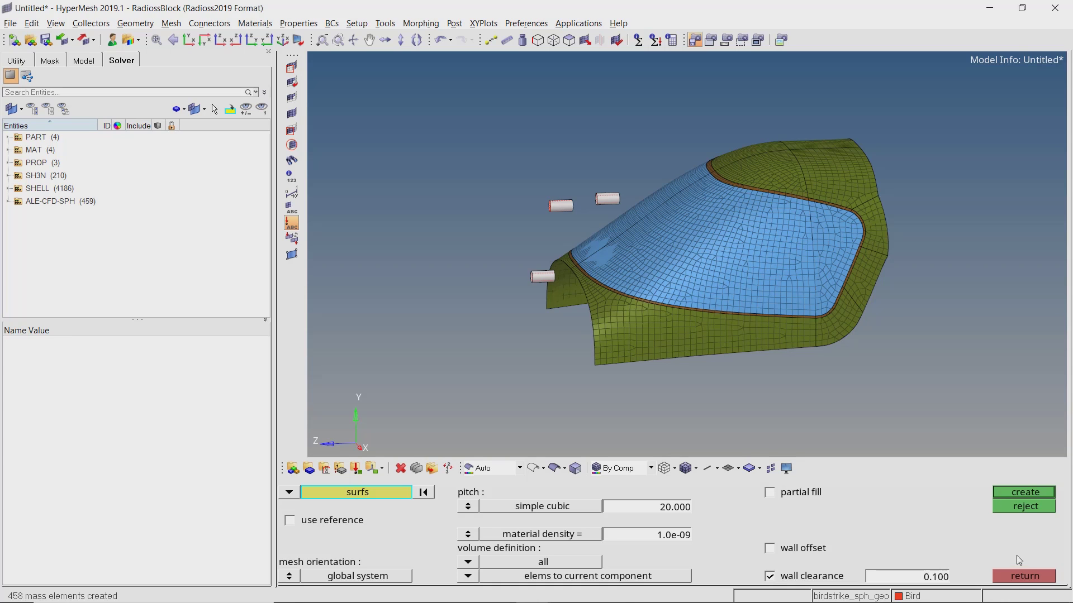
left_click(1021, 581)
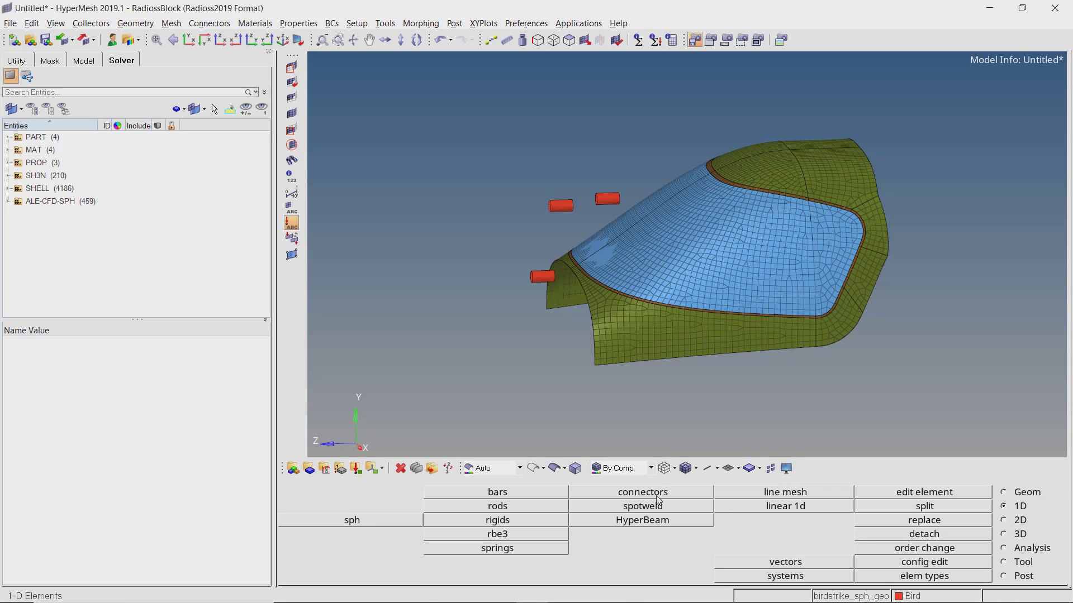
Inspect the SPH particles inside the bird cylinders in wireframe geometry display and restore the shaded display.
left_click(535, 468)
scroll(558, 256, "up", 5)
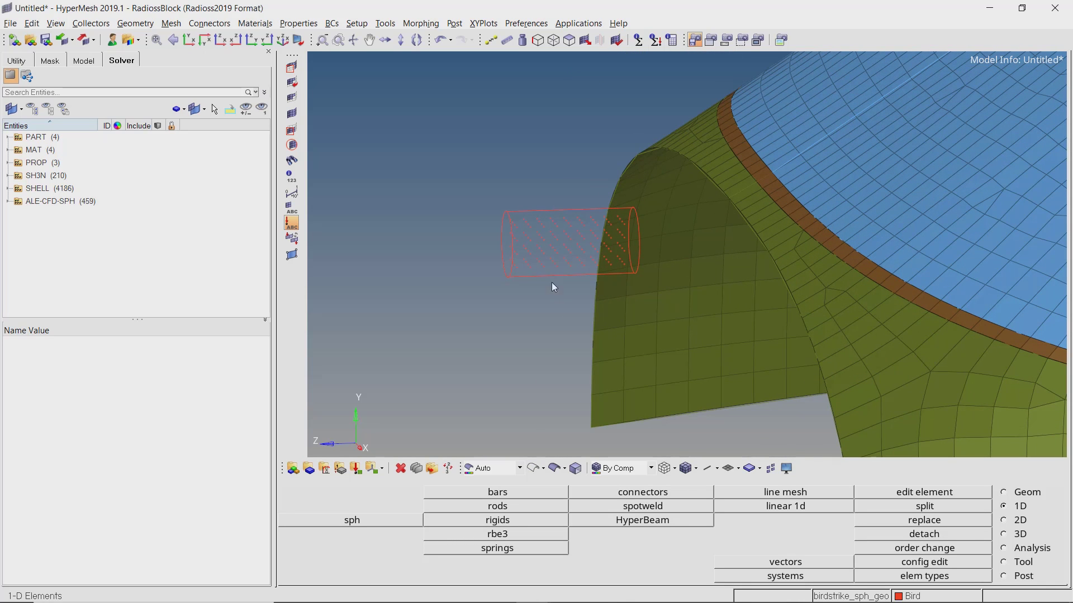
left_click(554, 467)
mouse_move(587, 327)
left_mouse_down("ctrl")
mouse_move(657, 218)
mouse_move(690, 197)
mouse_move(649, 242)
left_mouse_up("ctrl")
scroll(655, 215, "down", 5)
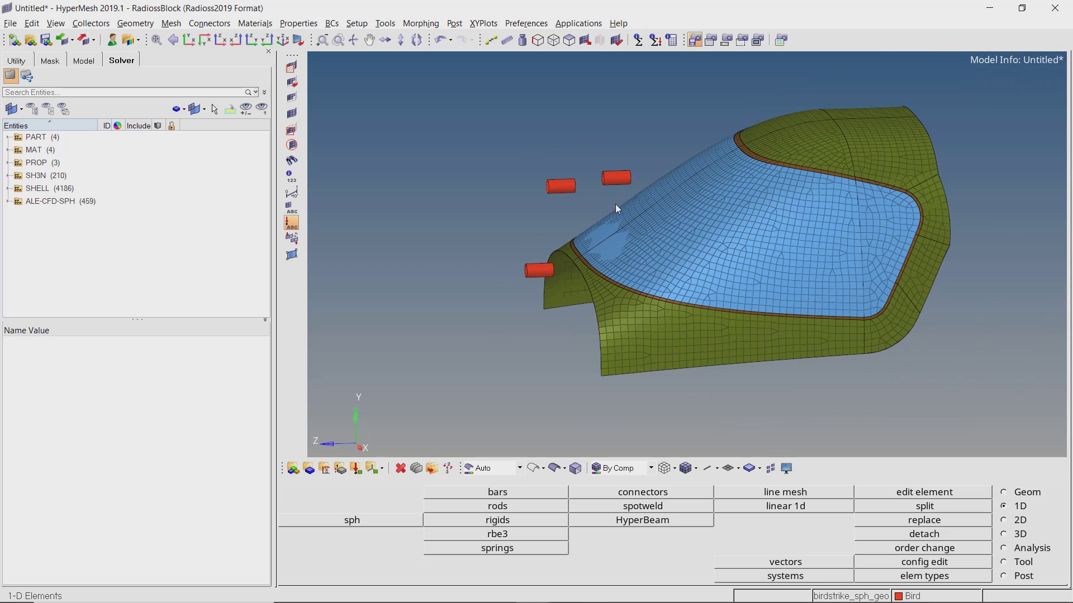
Create a TYPE7 contact interface named contact.
right_click(196, 138)
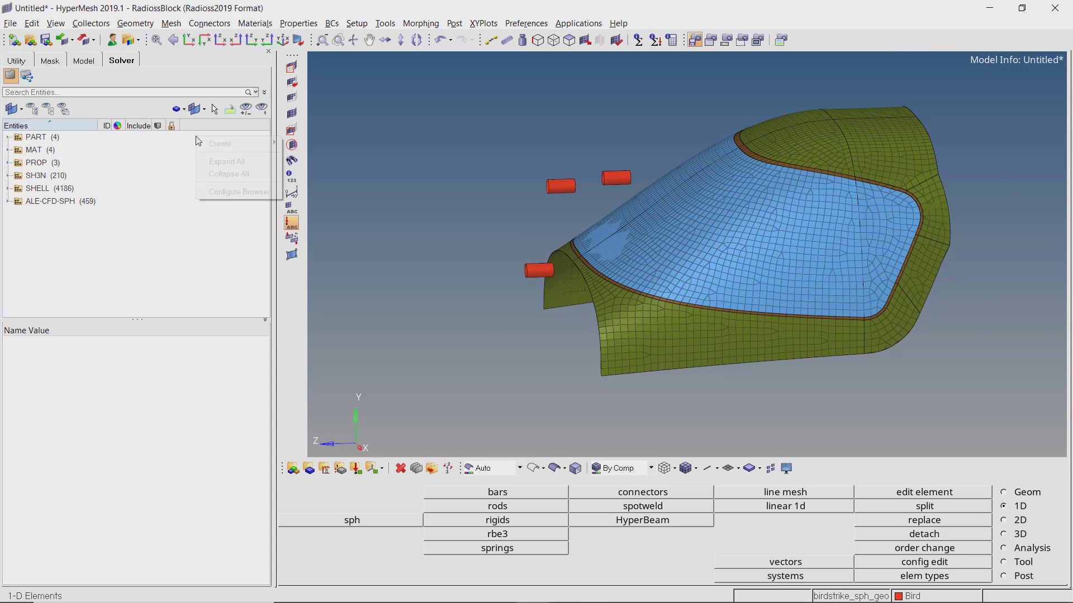
mouse_move(236, 144)
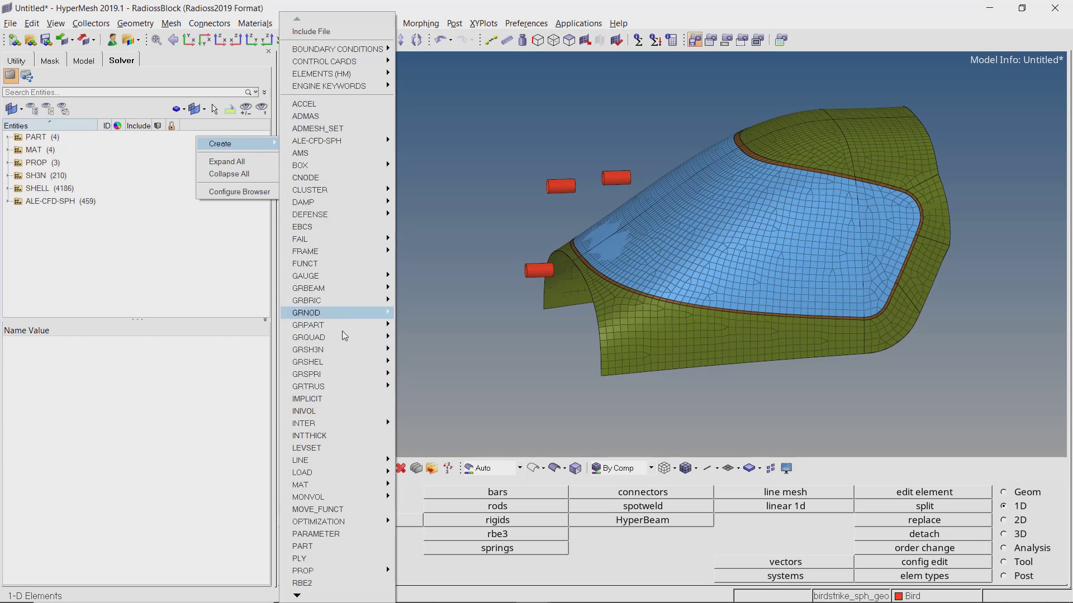
mouse_move(360, 424)
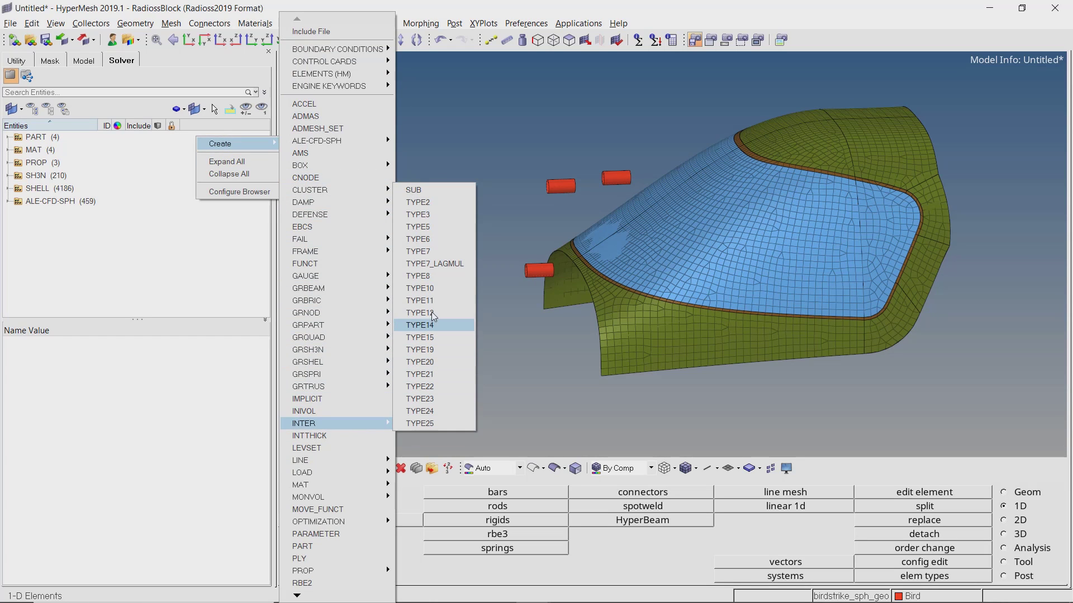
left_click(446, 252)
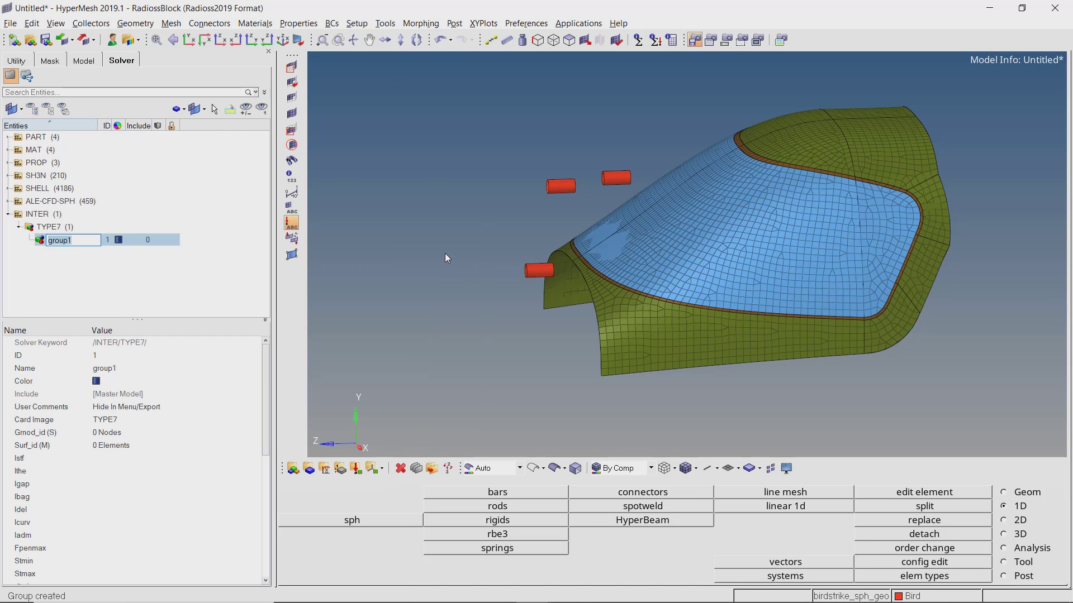
type("contact")
key("Return")
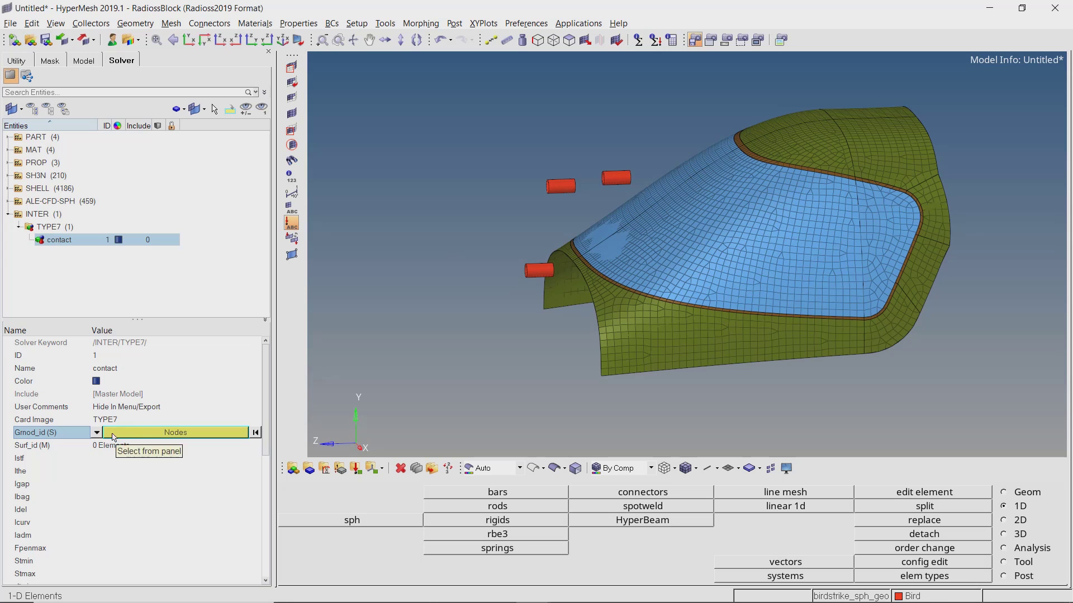
Define the contact's secondary nodes, Grnod_id (S), by components and assign the Bird component.
left_click(97, 433)
left_click(114, 444)
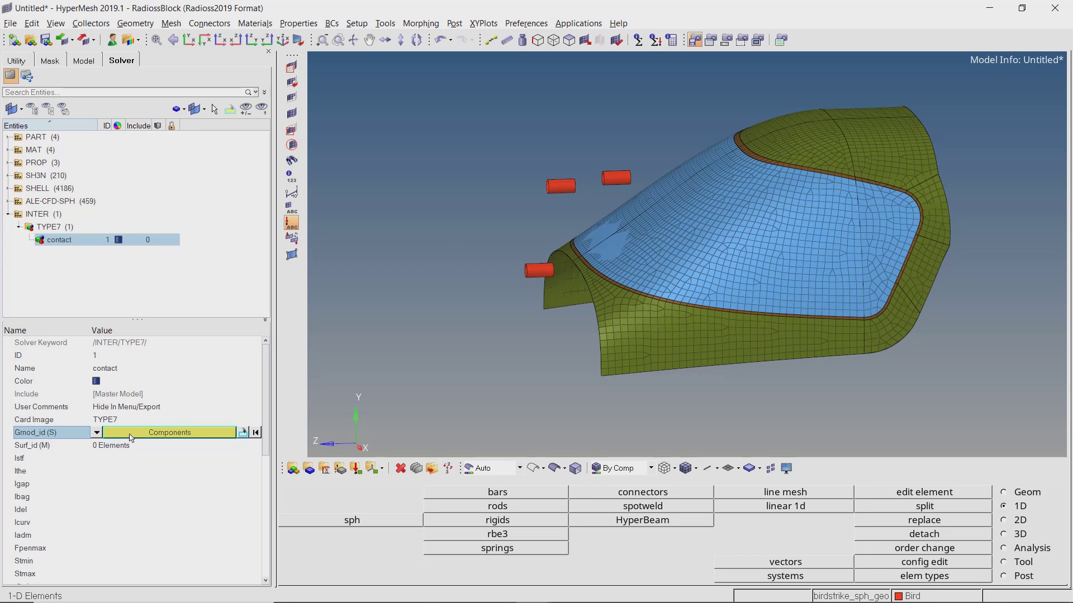
left_click(134, 433)
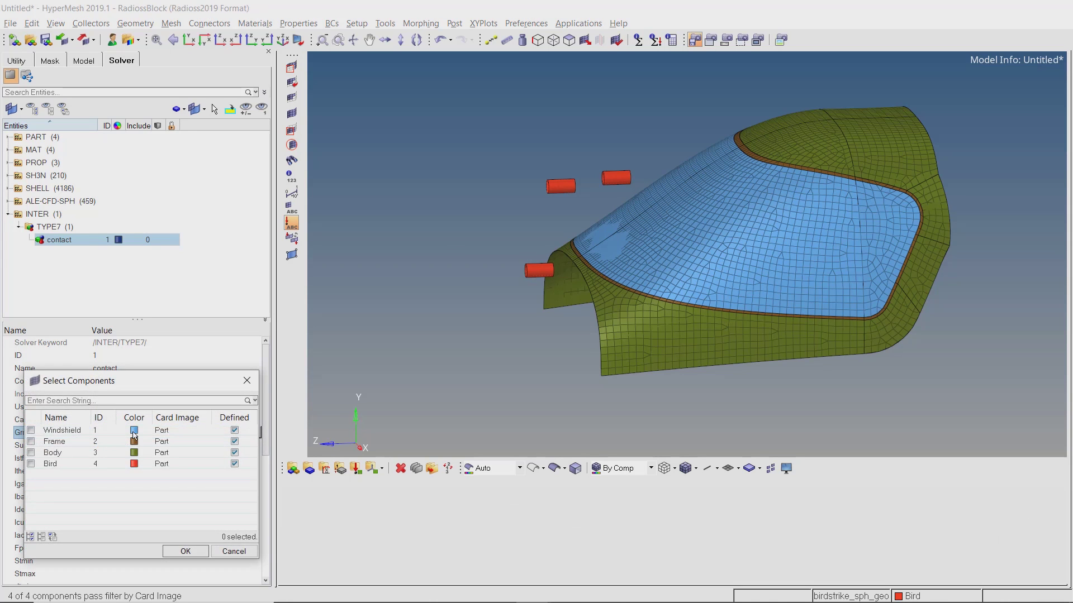
left_click(54, 467)
left_click(185, 551)
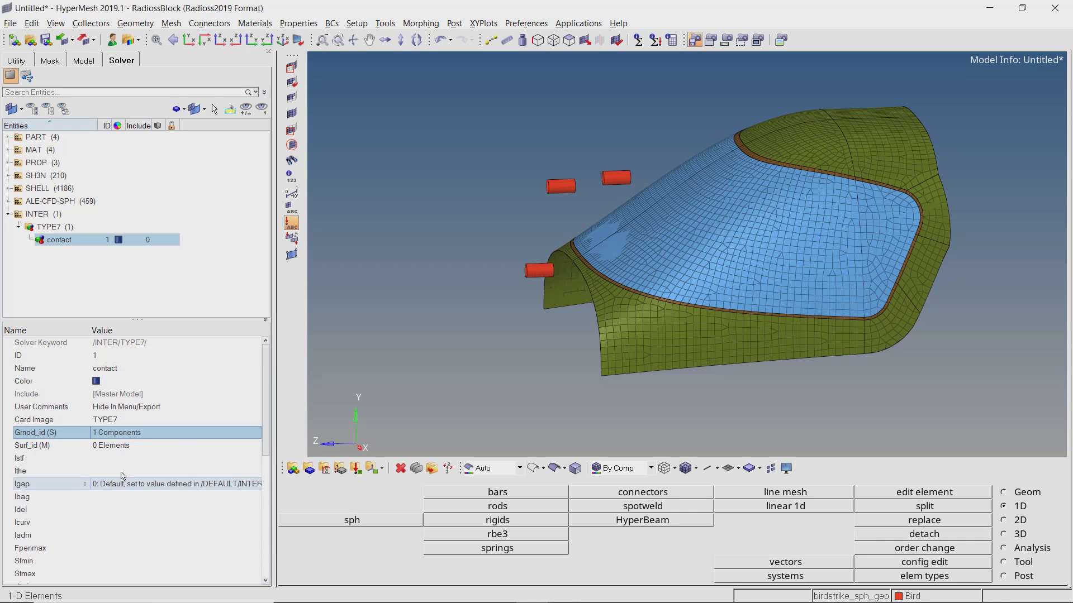
Define the contact's main surface, Surf_id (M), by components and assign Windshield, Frame and Body.
left_click(112, 445)
left_click(97, 446)
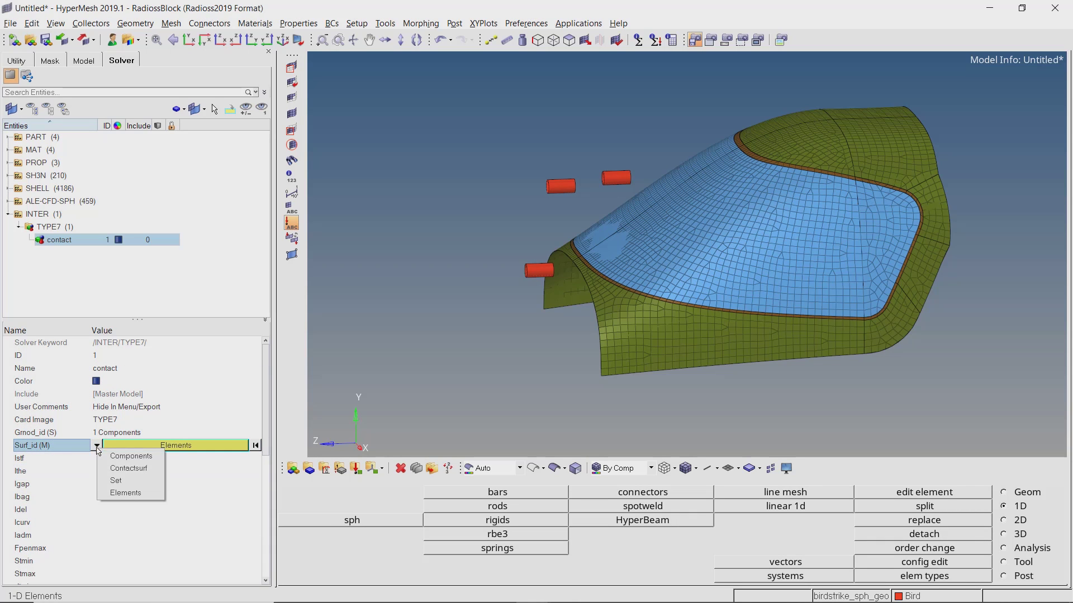
left_click(128, 456)
left_click(137, 445)
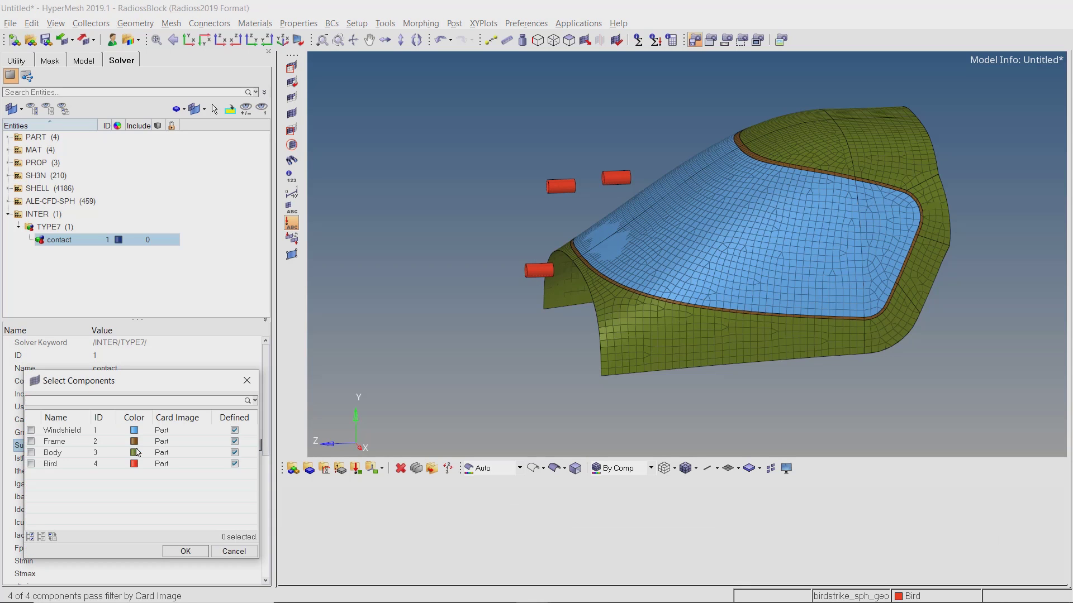
left_click(60, 435)
left_click(57, 443)
left_click(55, 454)
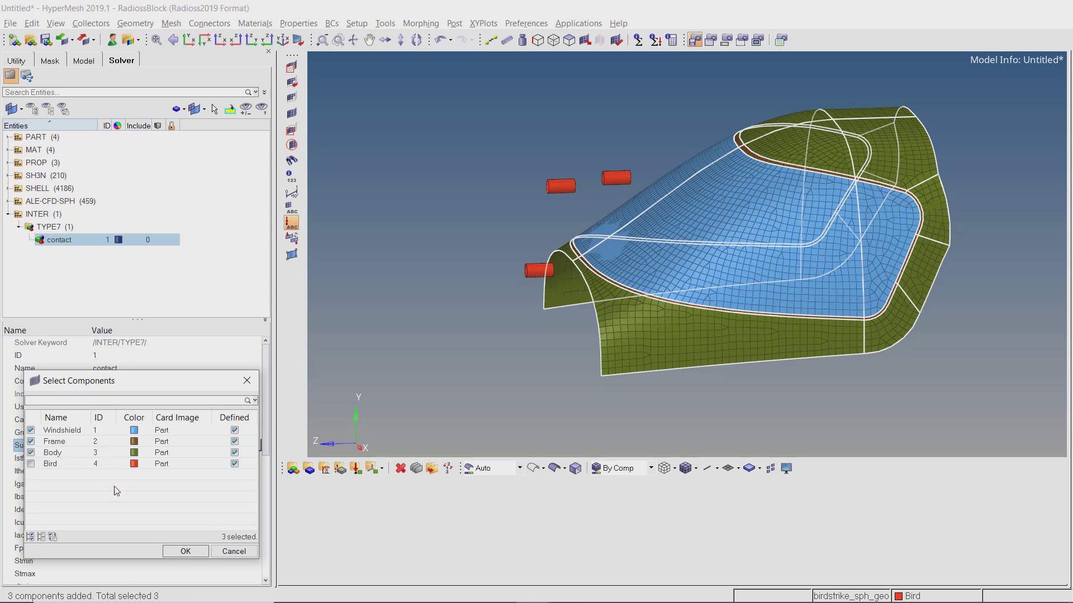
left_click(184, 551)
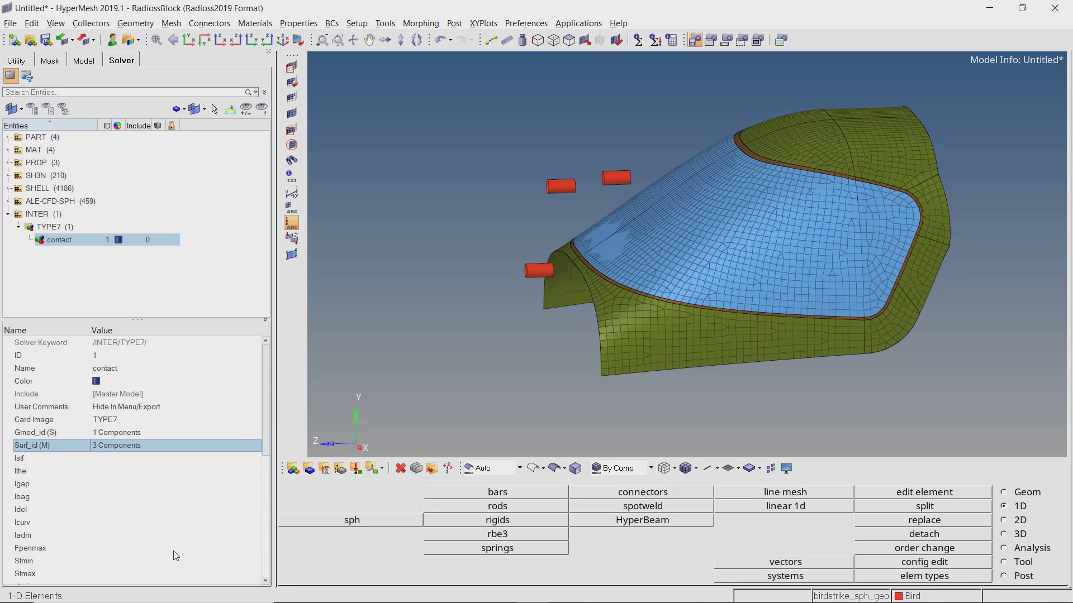
Set the contact interface's stiffness scale factor Stfac to 1.0 and its minimum gap Gapmin to 0.001.
scroll(174, 553, "down", 3)
left_click(182, 524)
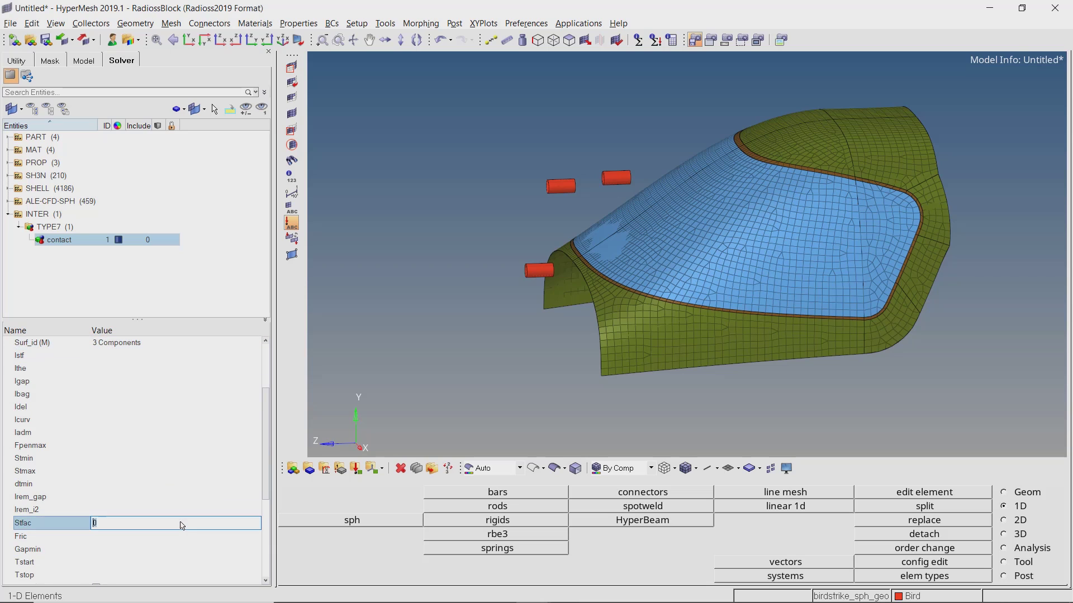
type("1.0")
key("Return")
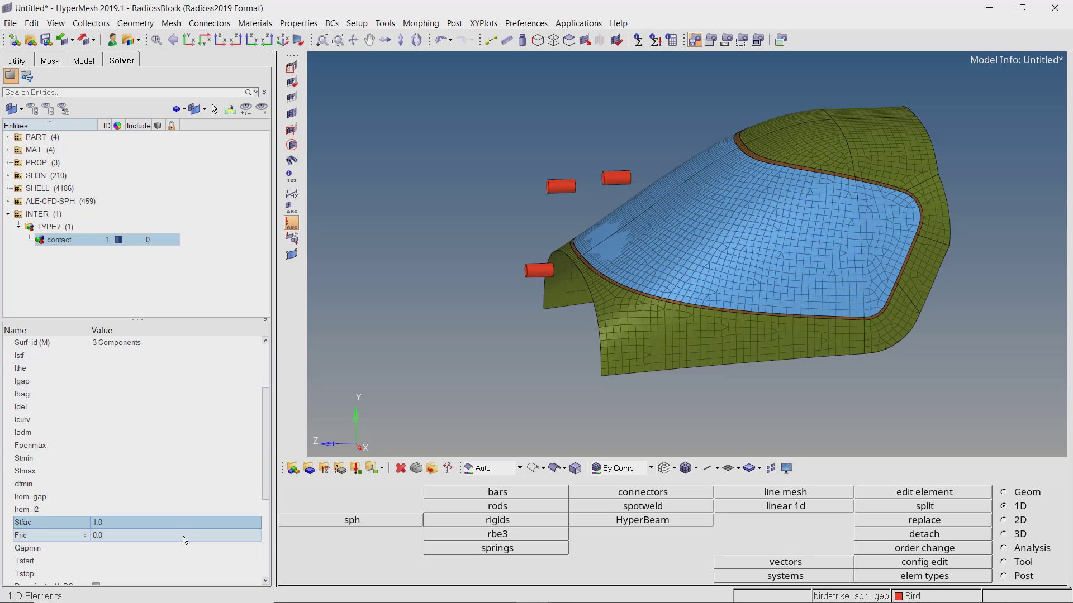
left_click(185, 549)
type("0.00")
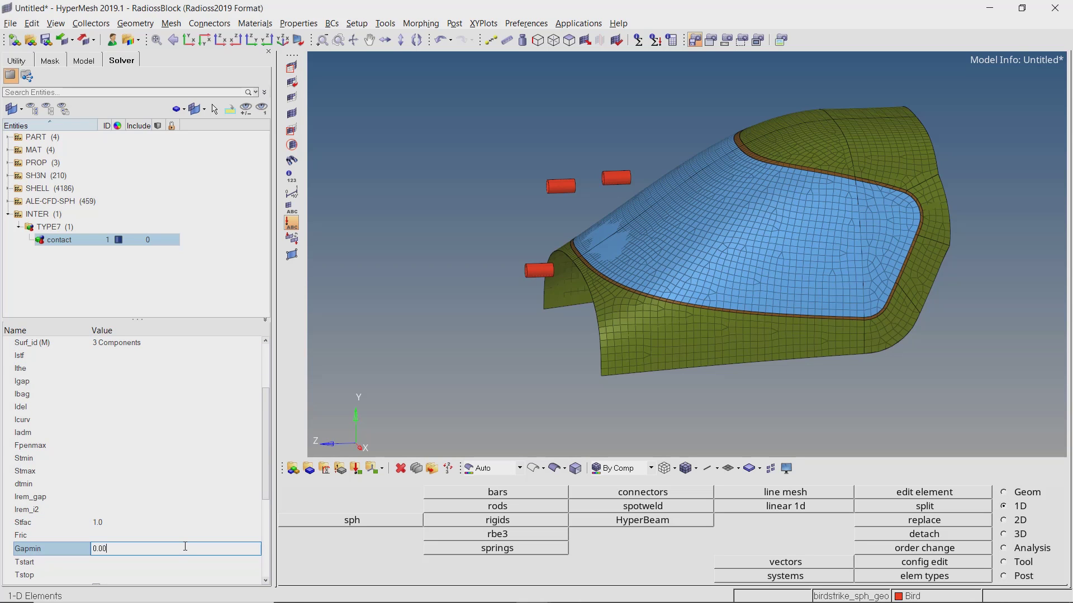
type("1")
key("Return")
Set the contact's Inacti option to 6: Gap is variable with time but initial penetration is computed.
scroll(186, 546, "down", 3)
left_click(185, 548)
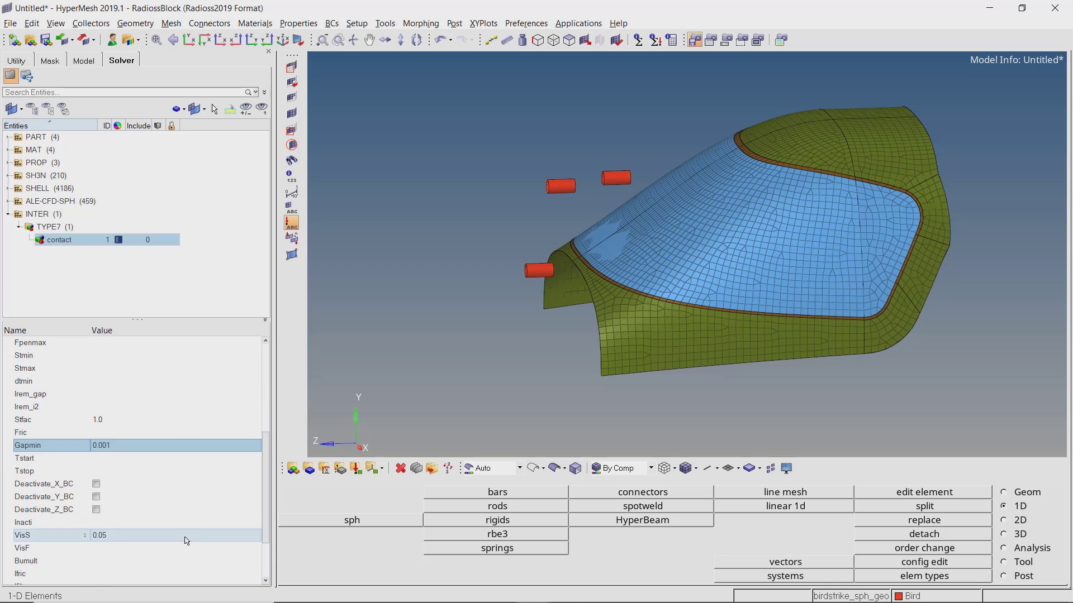
left_click(188, 528)
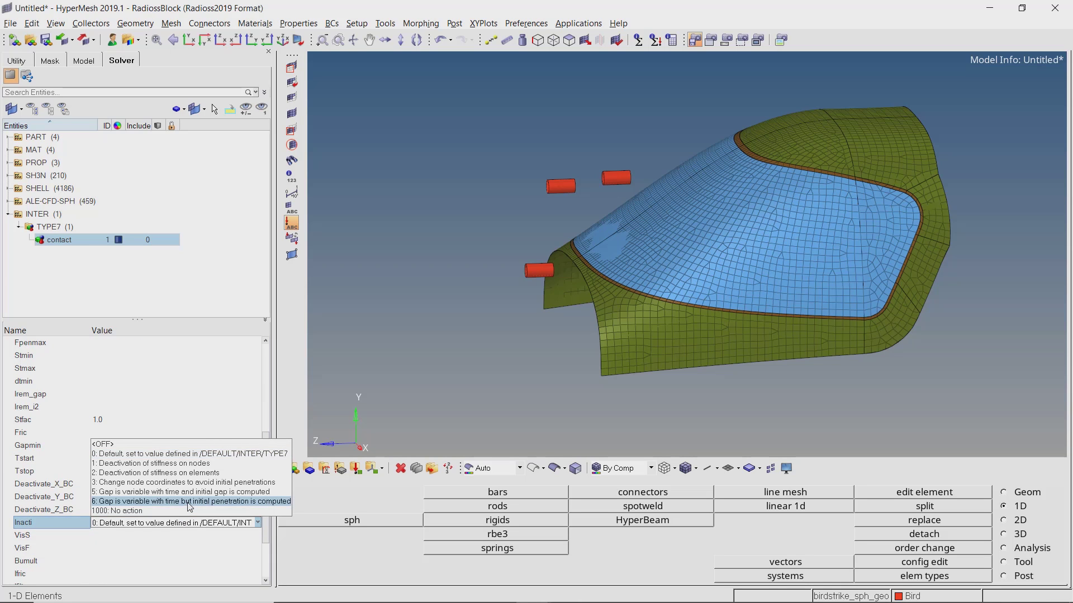
left_click(190, 501)
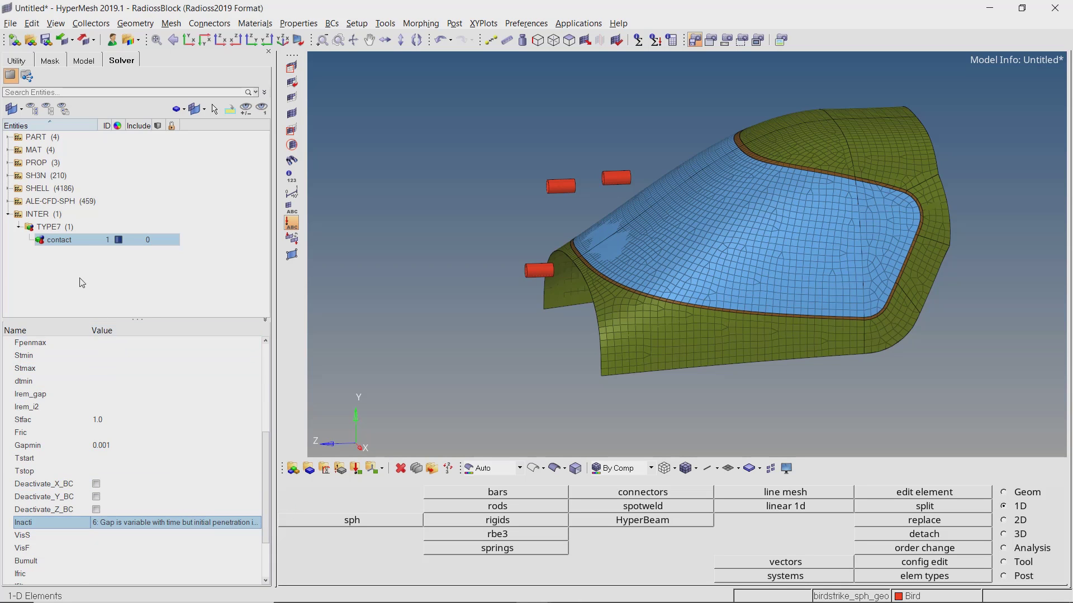
Review the contact interface's secondary and main entities on the model and restore the normal component colors.
right_click(59, 240)
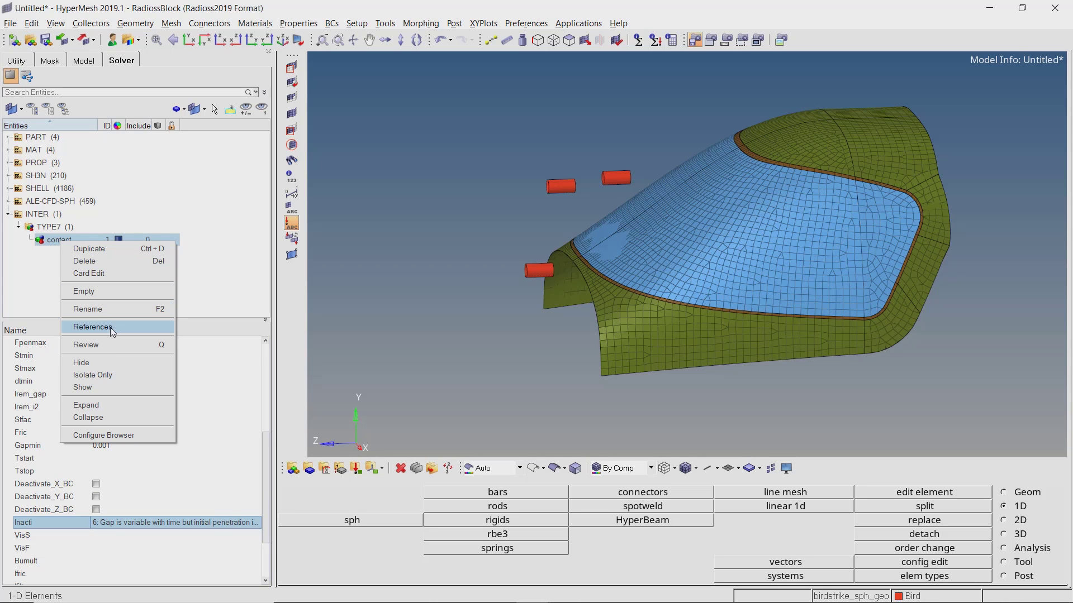
left_click(119, 346)
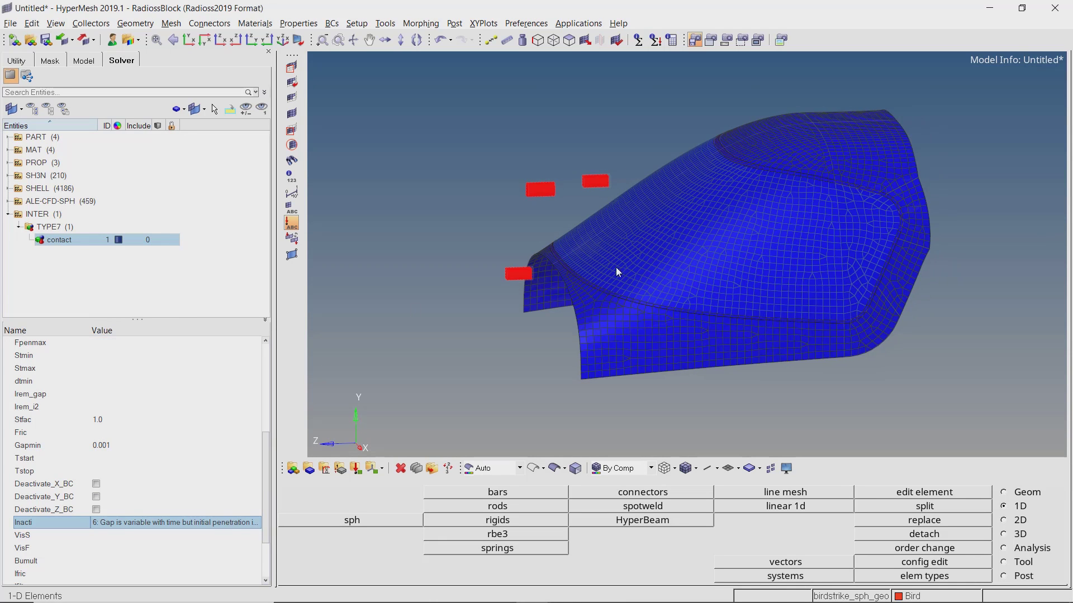
scroll(618, 246, "up", 3)
scroll(619, 247, "down", 3)
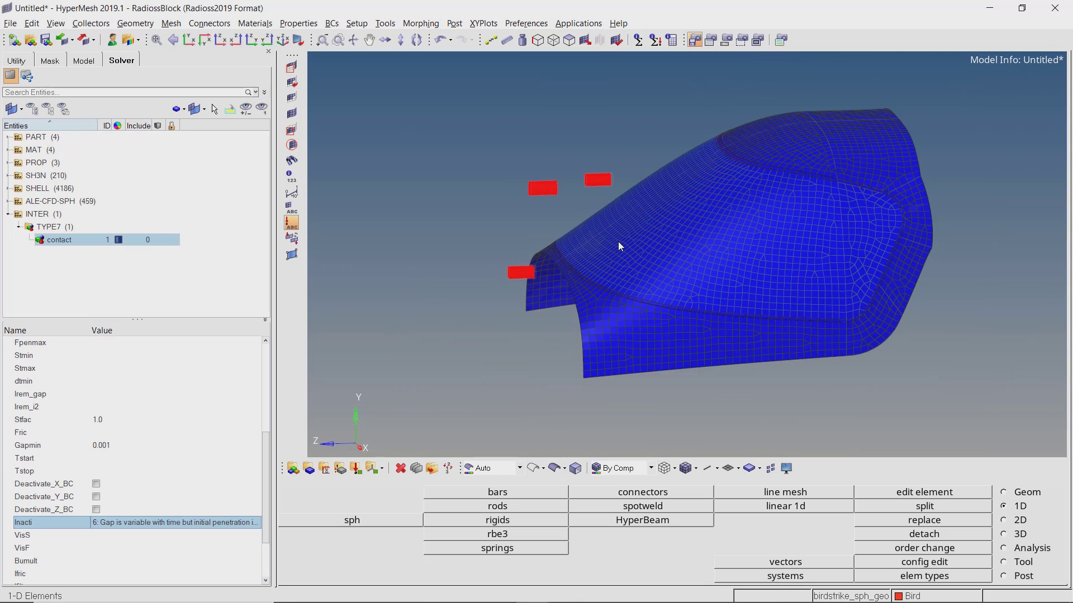
right_click(51, 240)
left_click(95, 344)
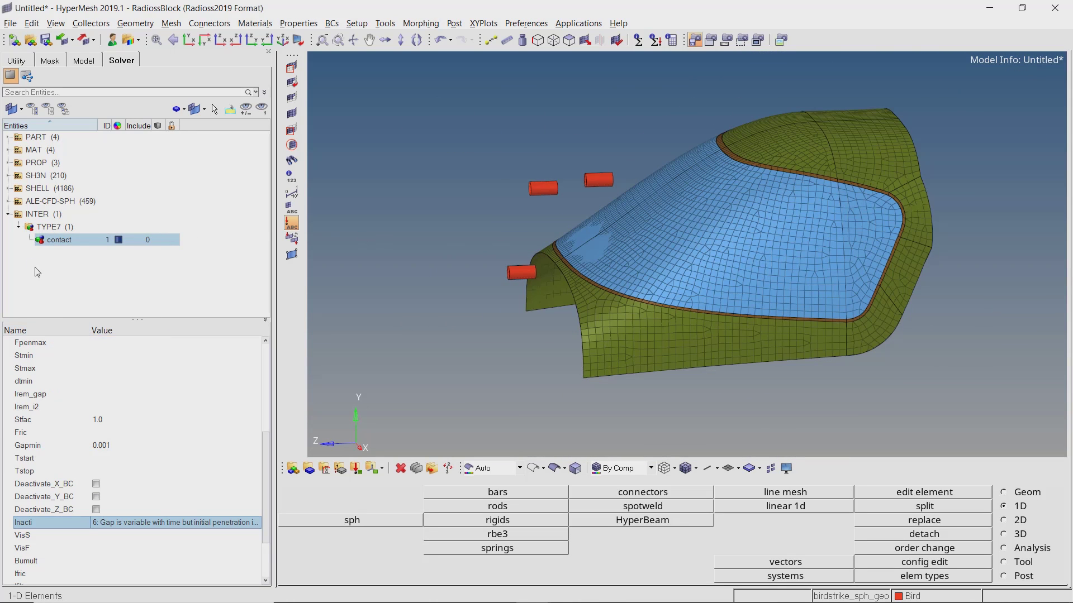
left_click(9, 215)
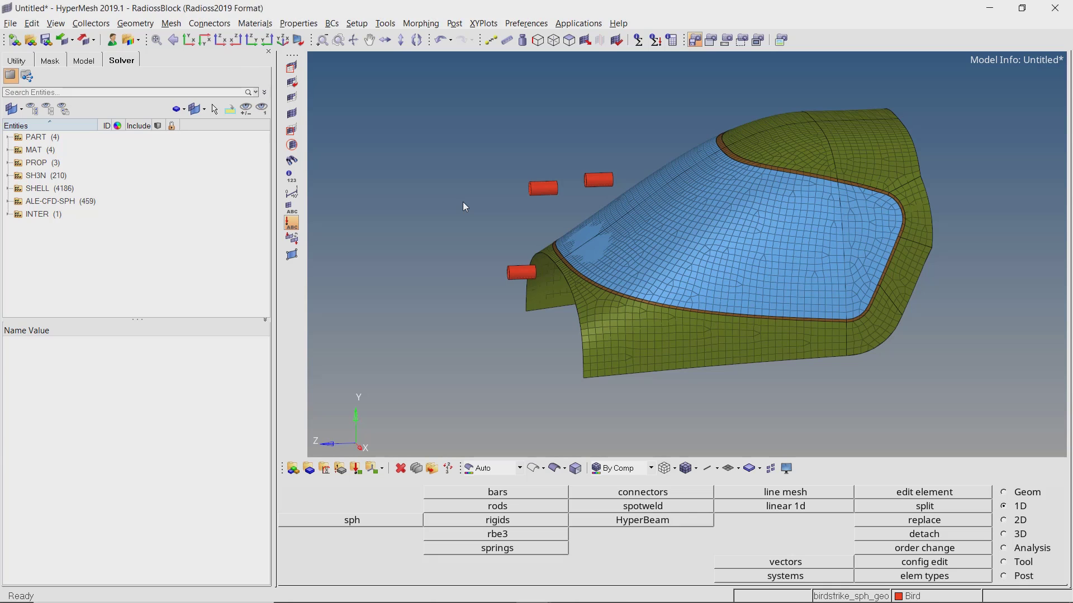
Create a GRNOD node group of type PART named bird.
right_click(193, 142)
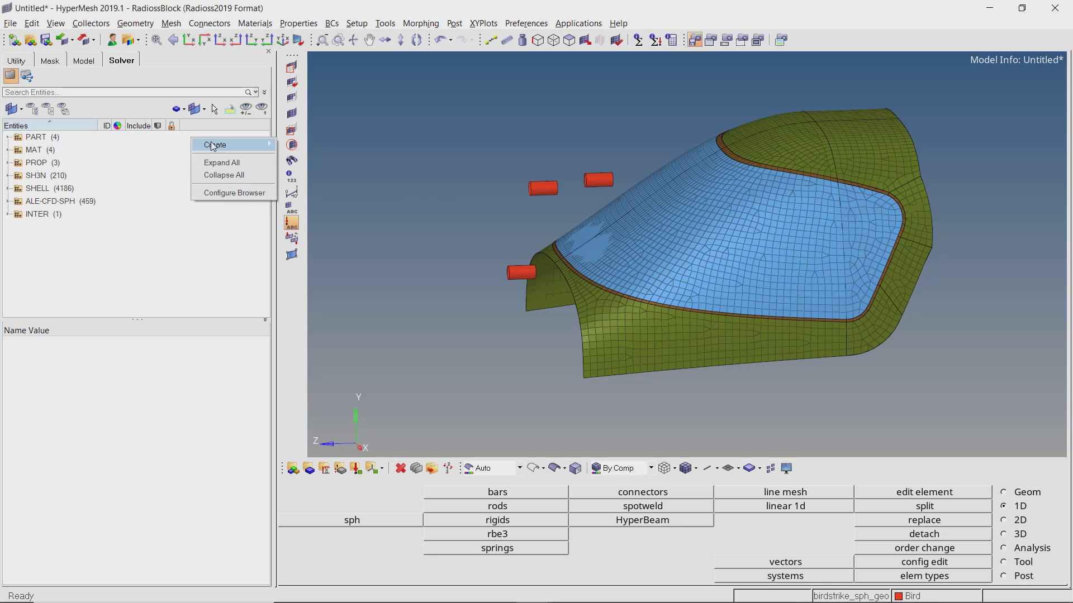
mouse_move(224, 144)
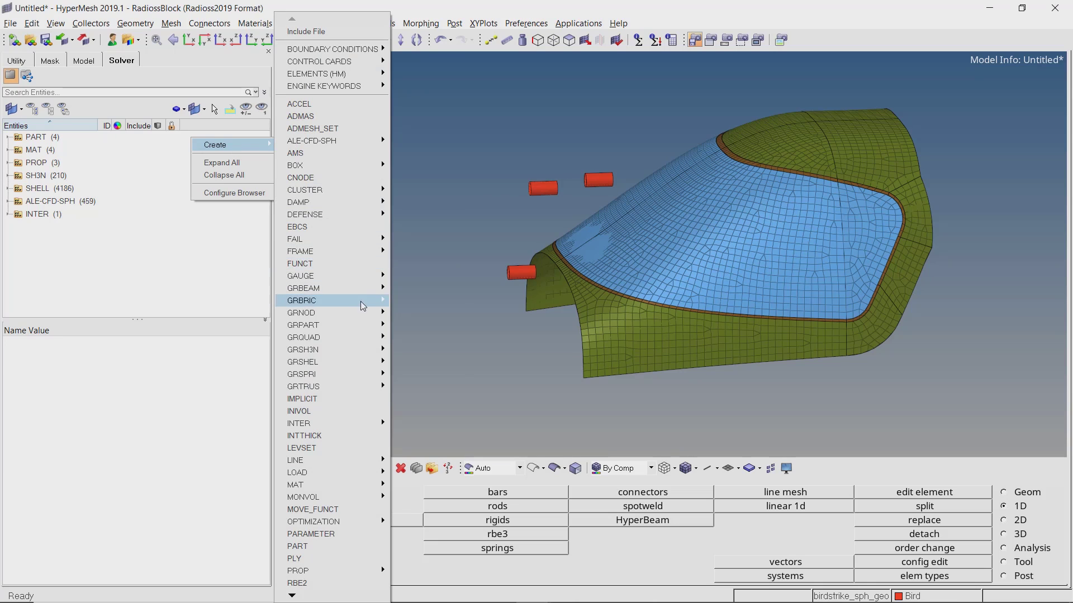
mouse_move(369, 313)
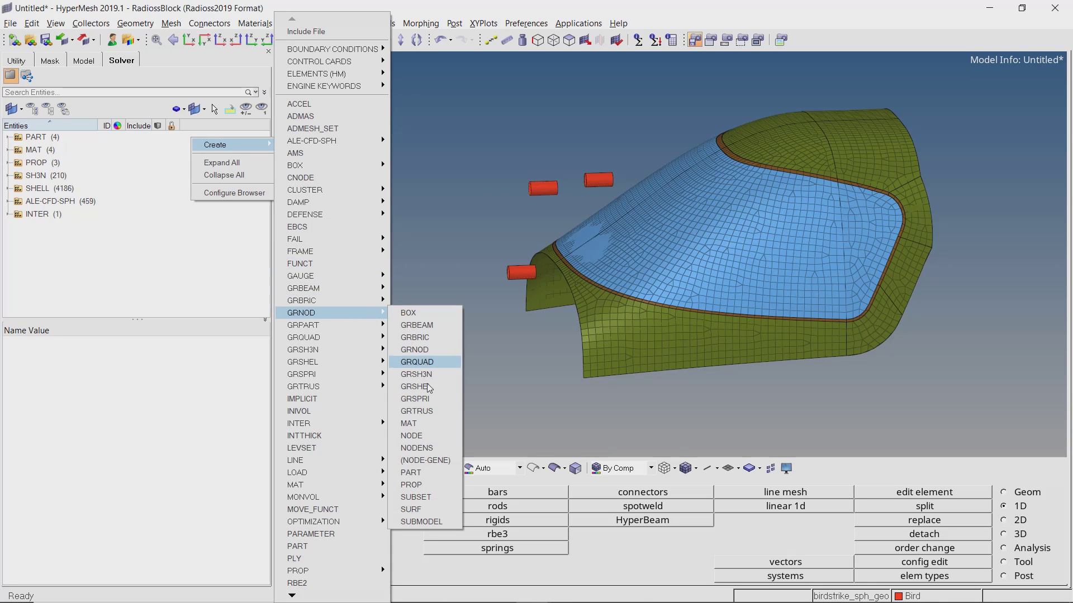
left_click(435, 473)
type("bird")
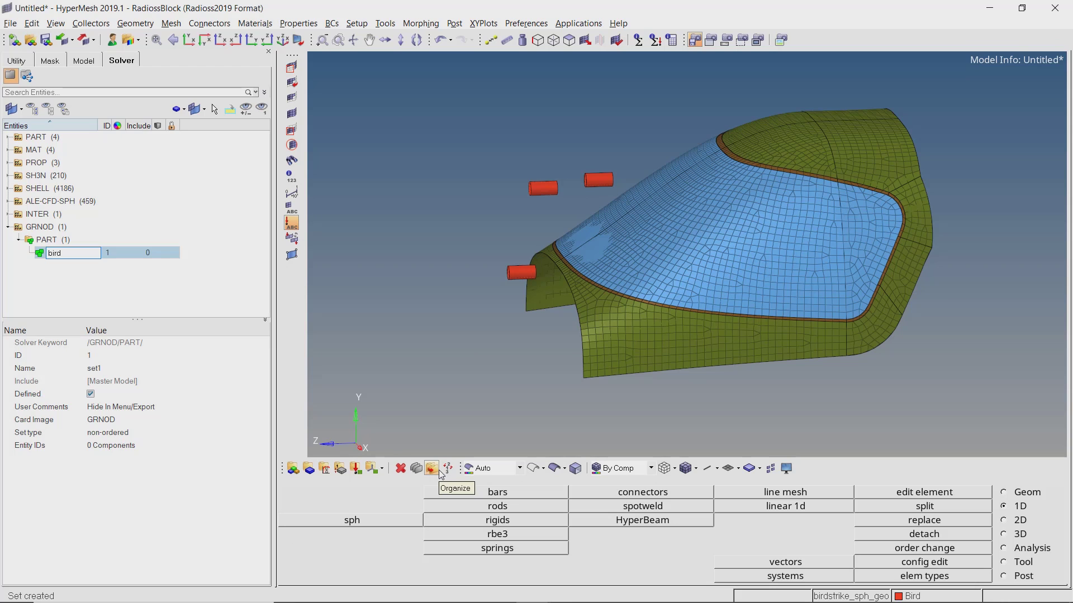
key("Return")
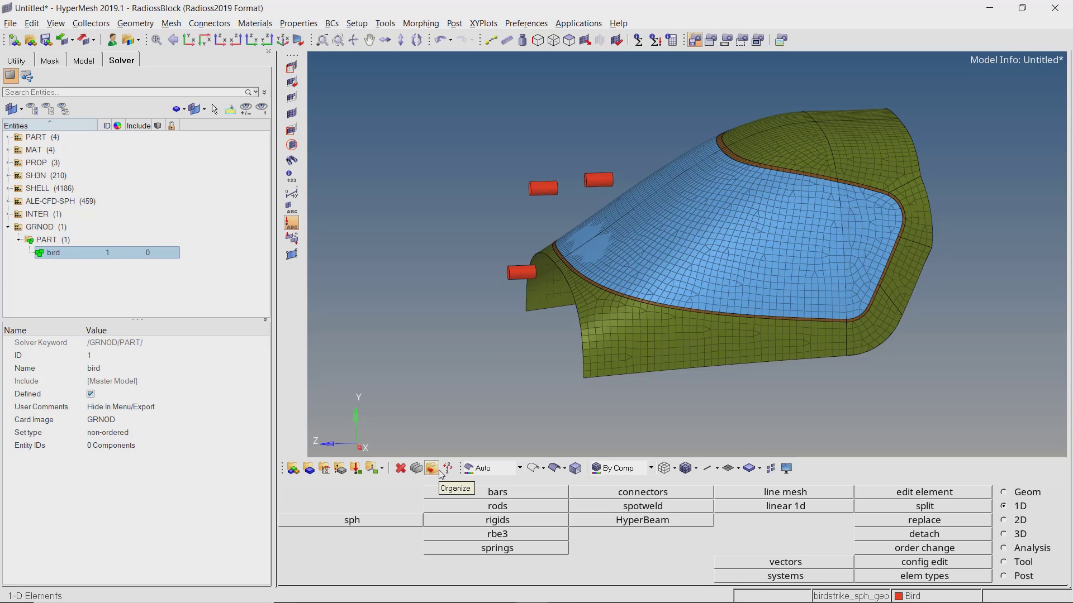
Assign the Bird component as the entity of the bird node group.
left_click(144, 445)
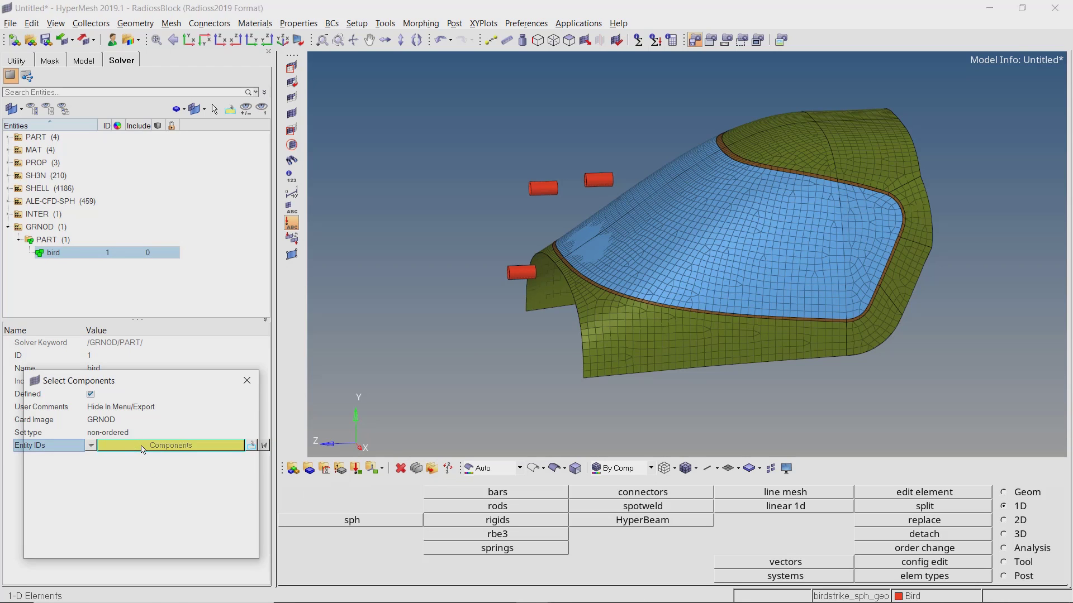
left_click(55, 466)
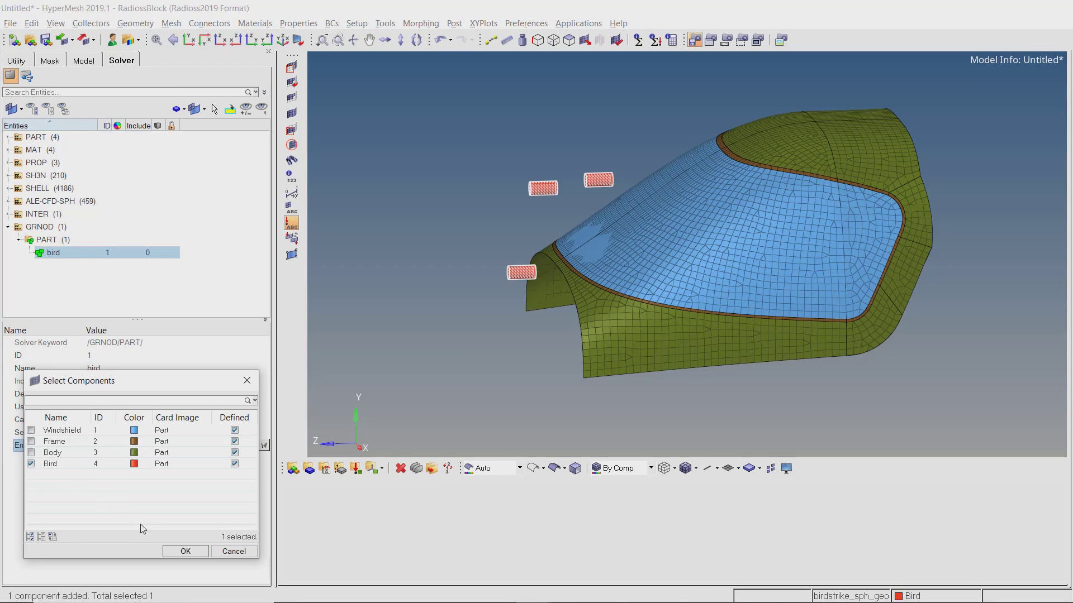
left_click(185, 551)
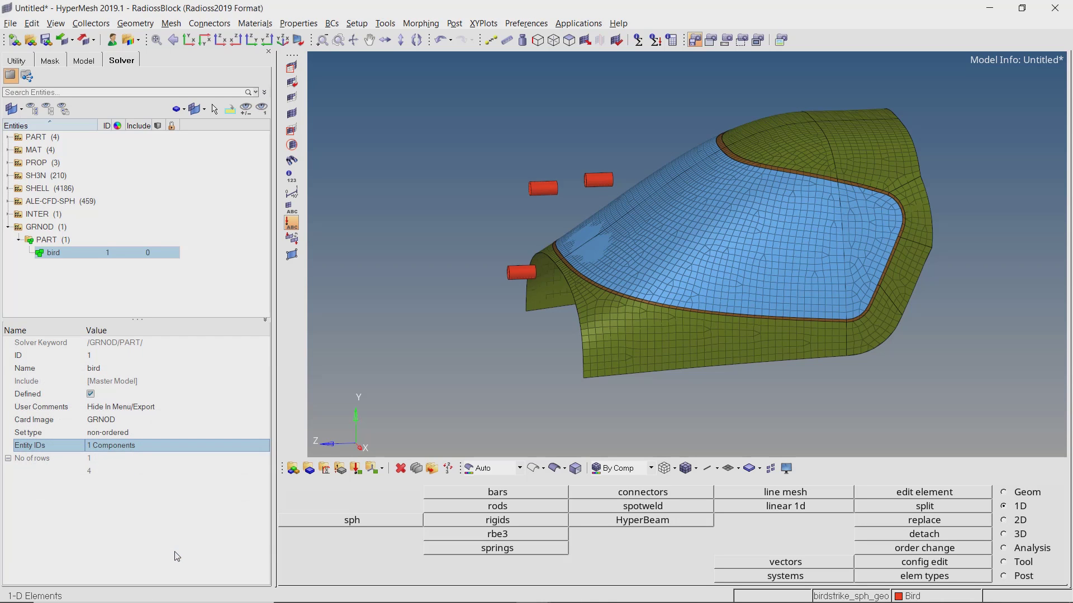
Create a GRNOD node group of type NODE named fixed.
right_click(227, 151)
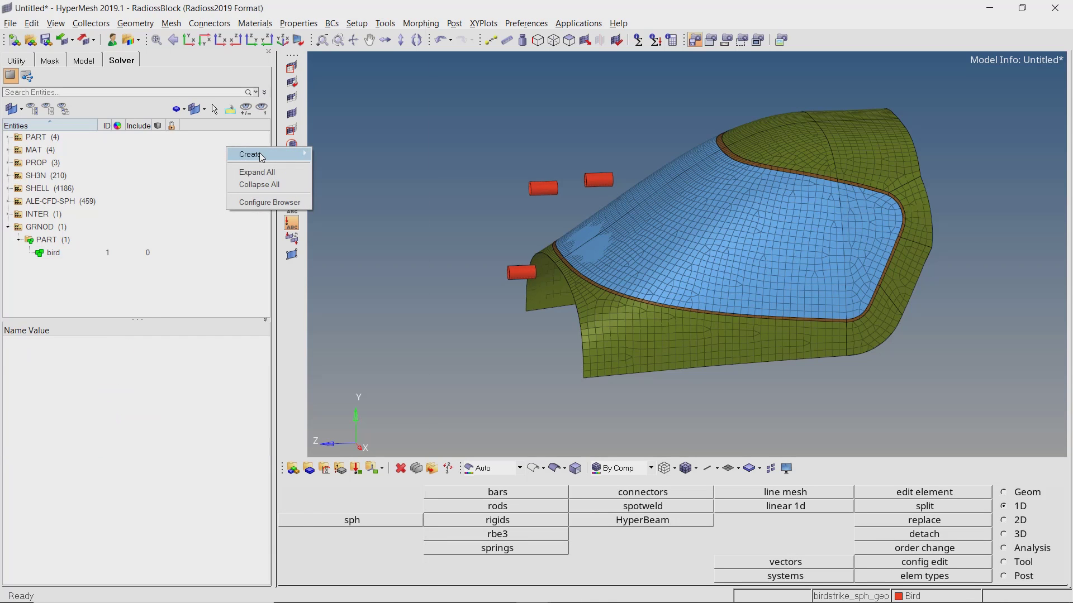
mouse_move(250, 153)
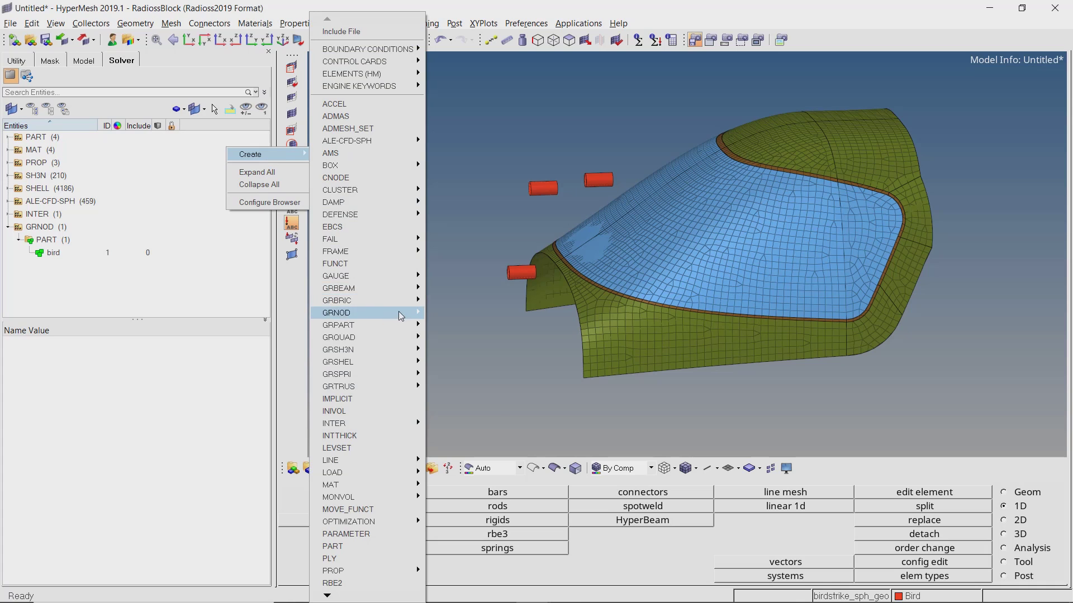
mouse_move(402, 312)
left_click(447, 435)
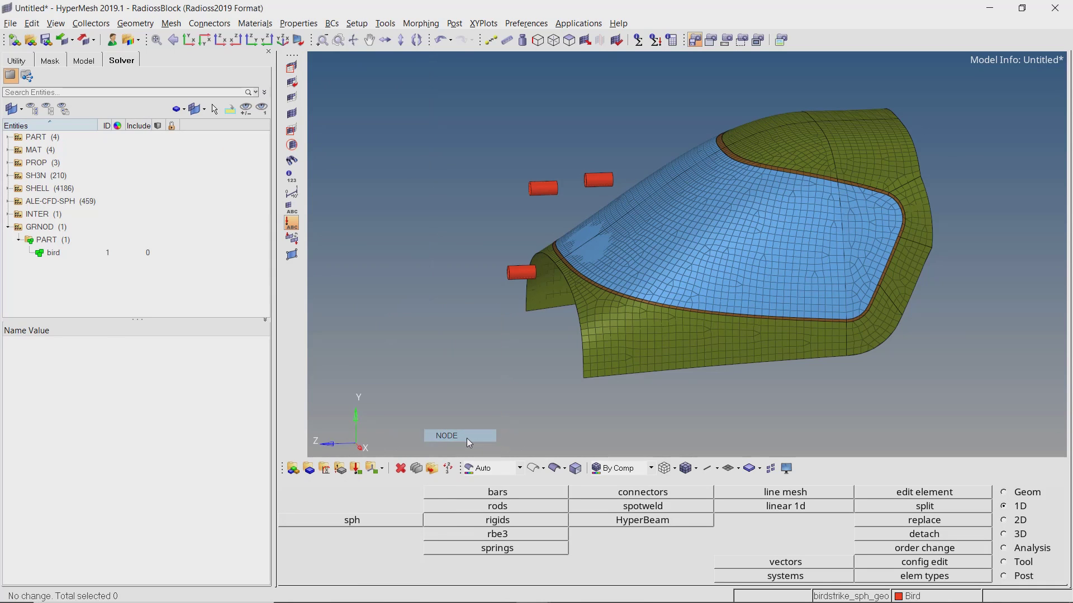
type("fix")
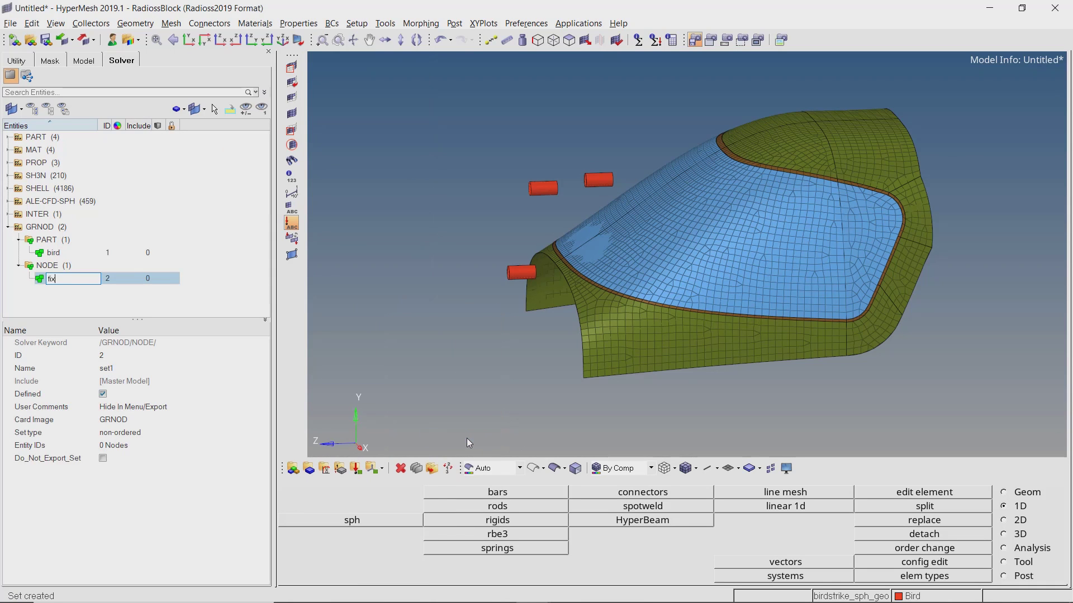
type("ed")
key("Return")
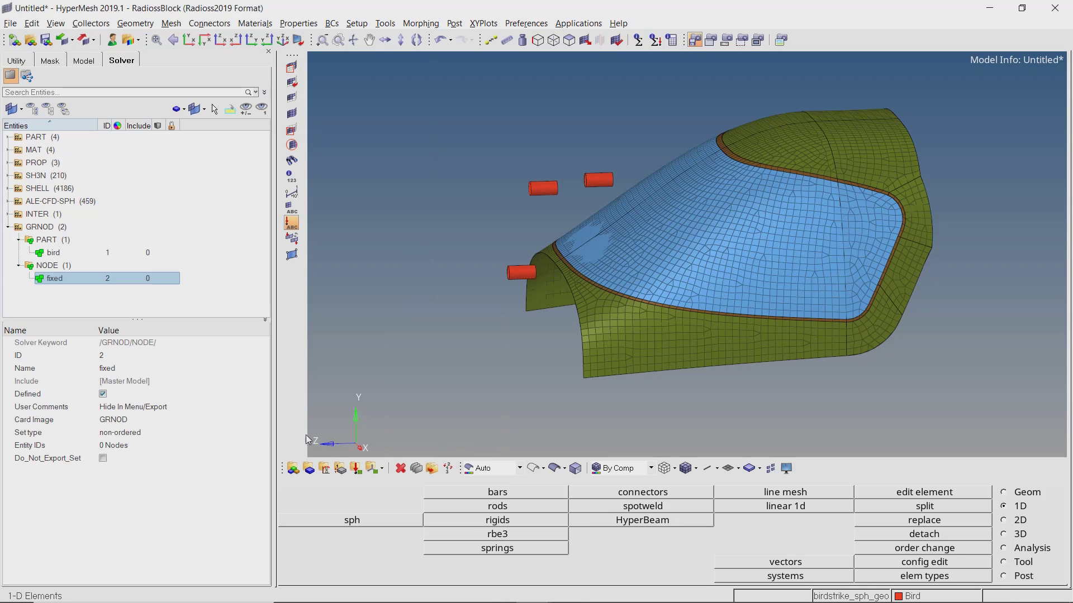
Fill the fixed node group with the nodes along the Body's rear and both lower side edges, using free edges selection.
left_click(179, 445)
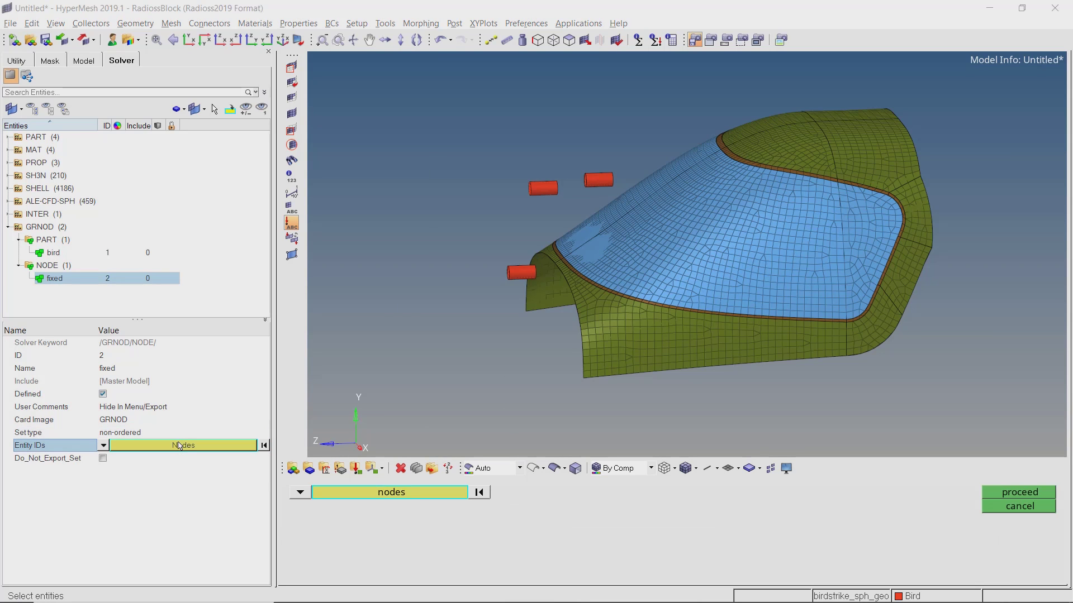
left_click(298, 493)
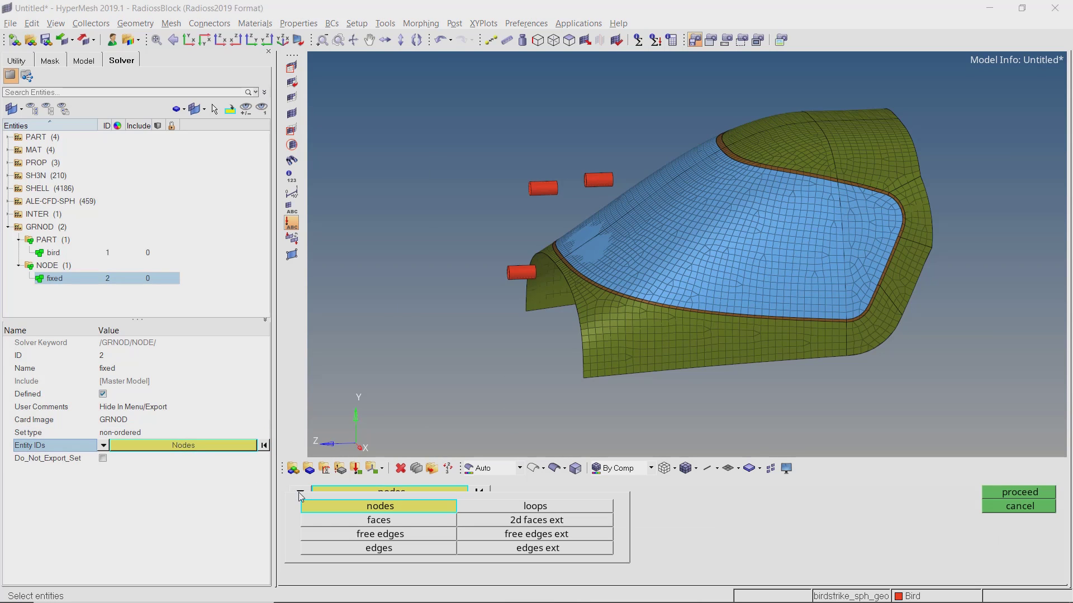
left_click(444, 535)
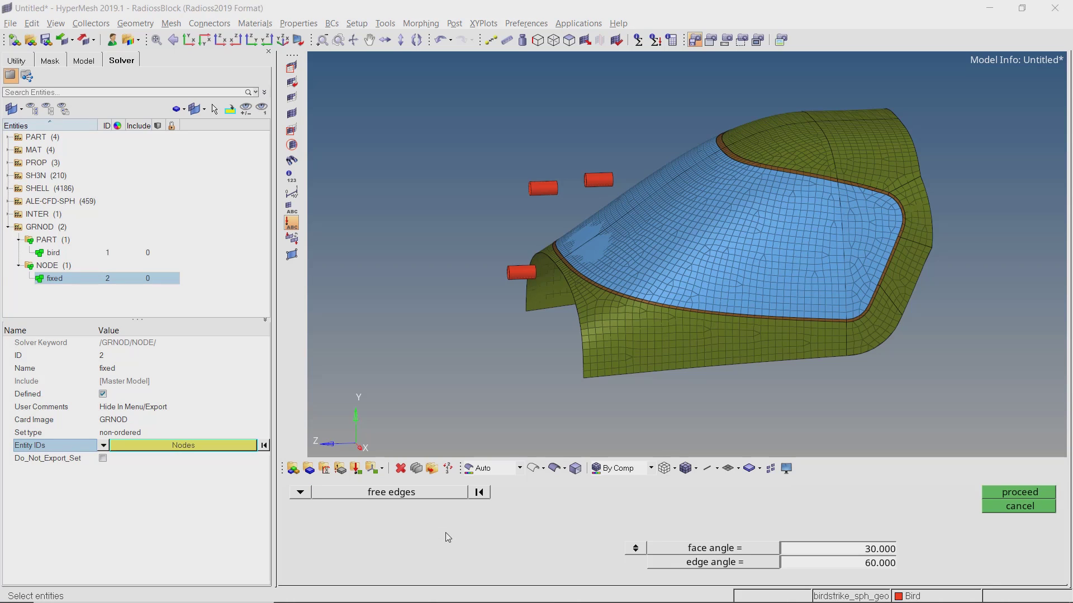
left_click(721, 364)
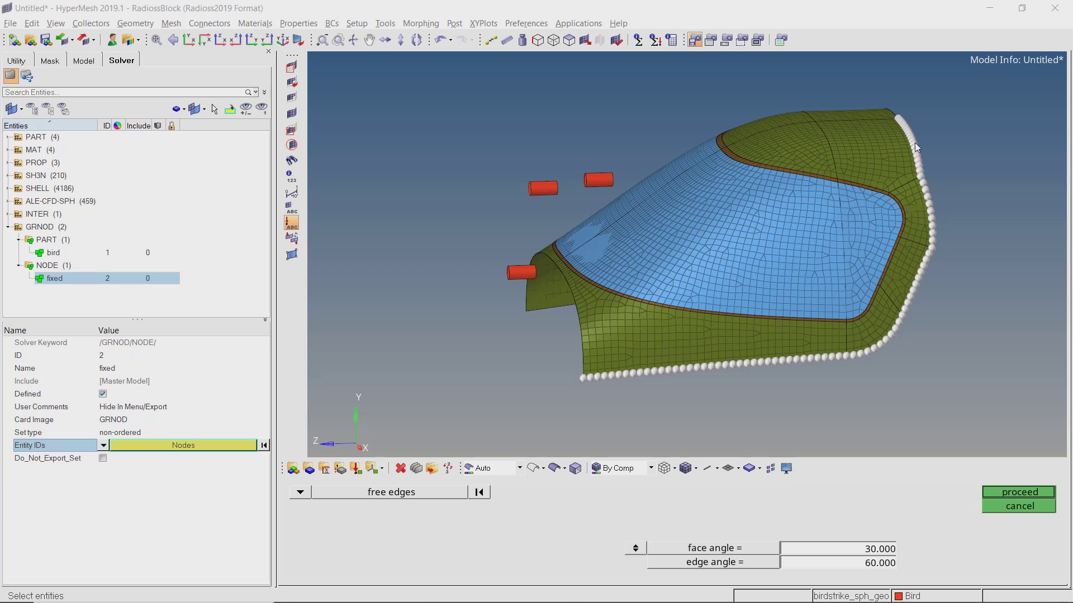
left_click_drag(913, 143, 639, 252, "ctrl")
scroll(642, 190, "up", 5)
left_click_drag(674, 364, 728, 419)
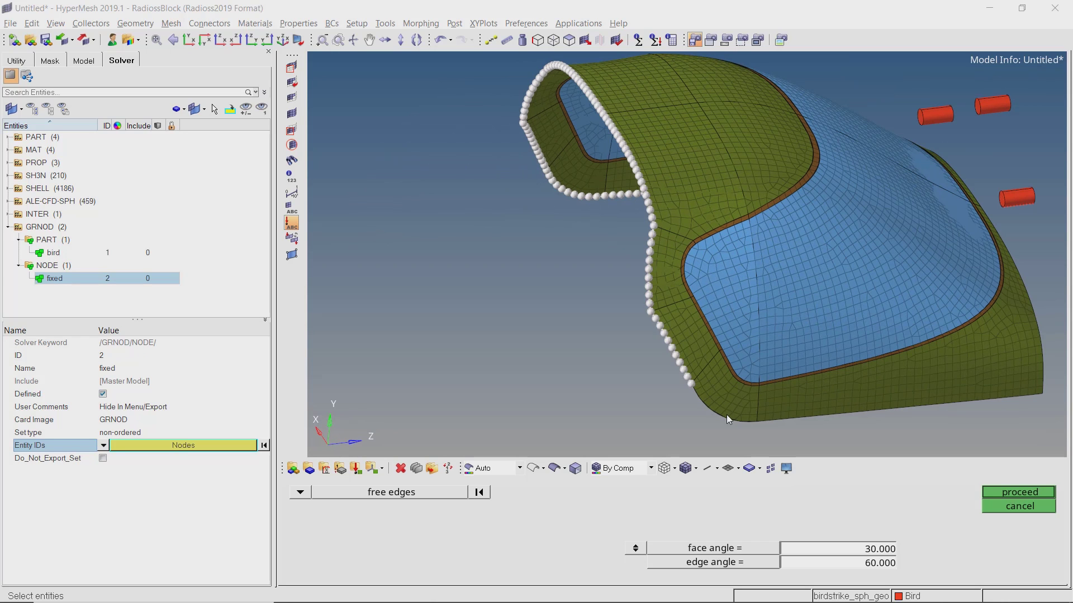
scroll(875, 331, "down", 3)
left_click_drag(875, 330, 761, 241, "ctrl")
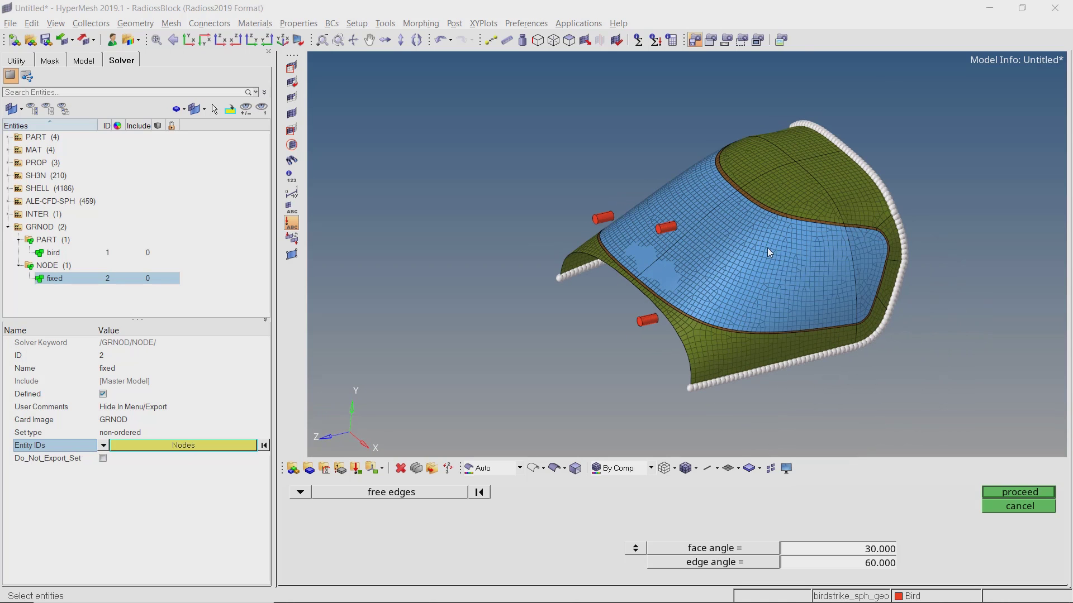
left_click(1019, 492)
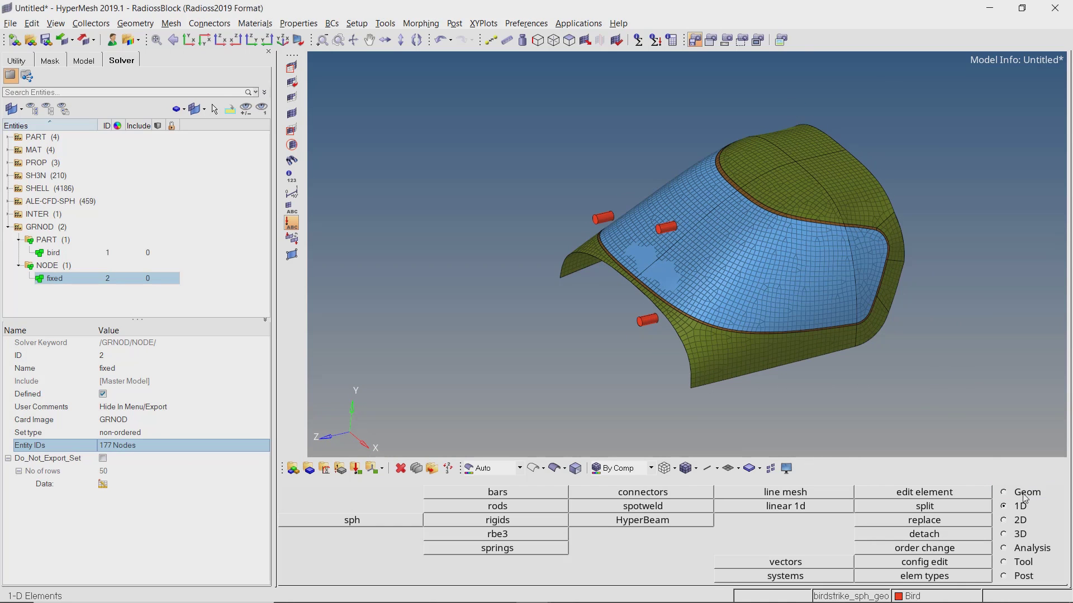
Create a BCS boundary condition named fixed.
left_click(9, 227)
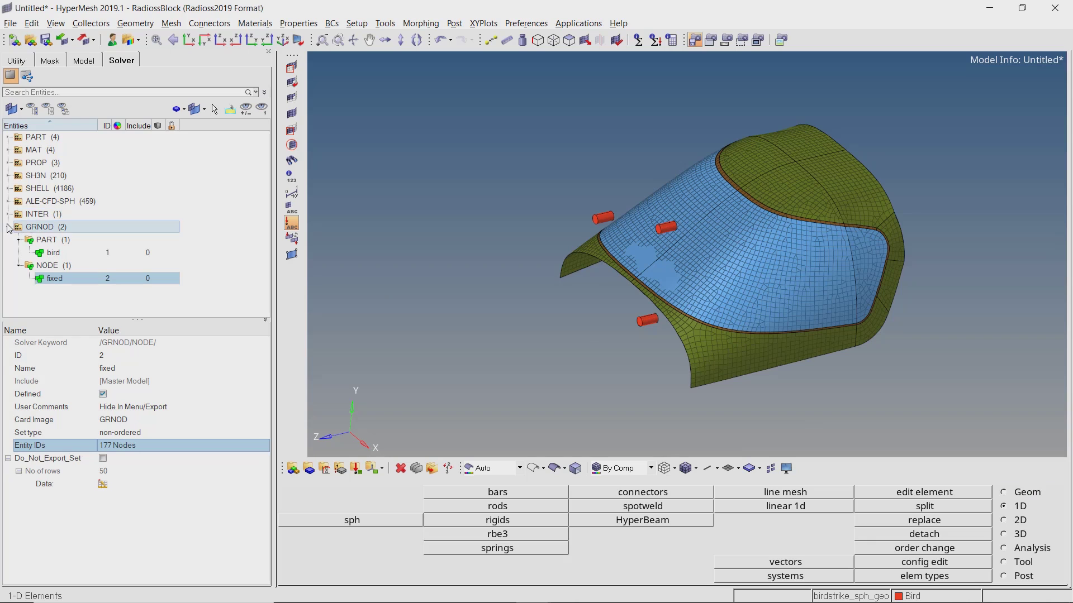
right_click(225, 144)
mouse_move(262, 145)
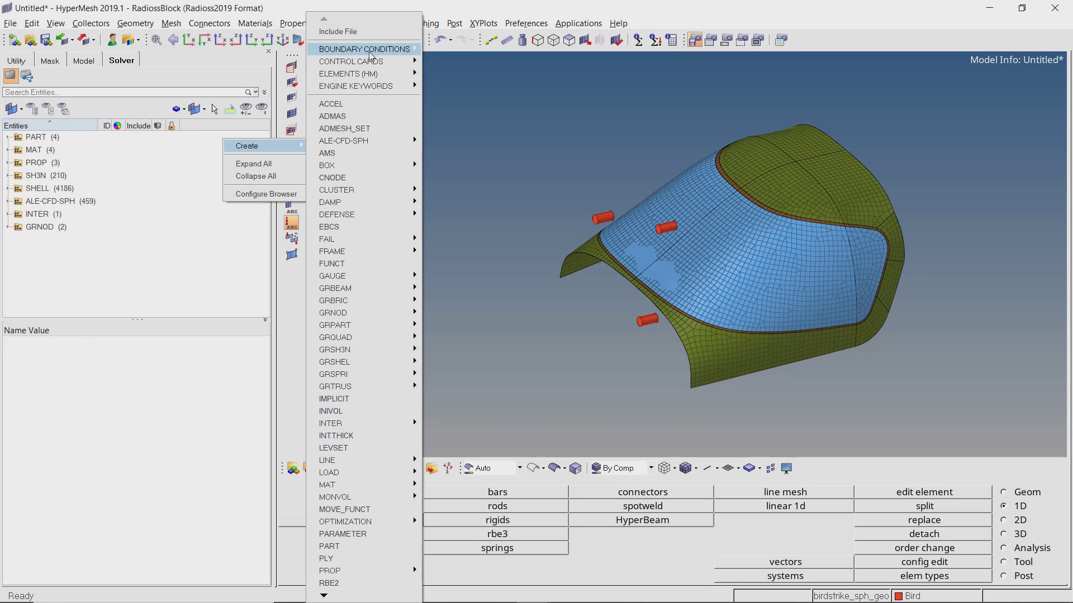
mouse_move(371, 54)
left_click(447, 49)
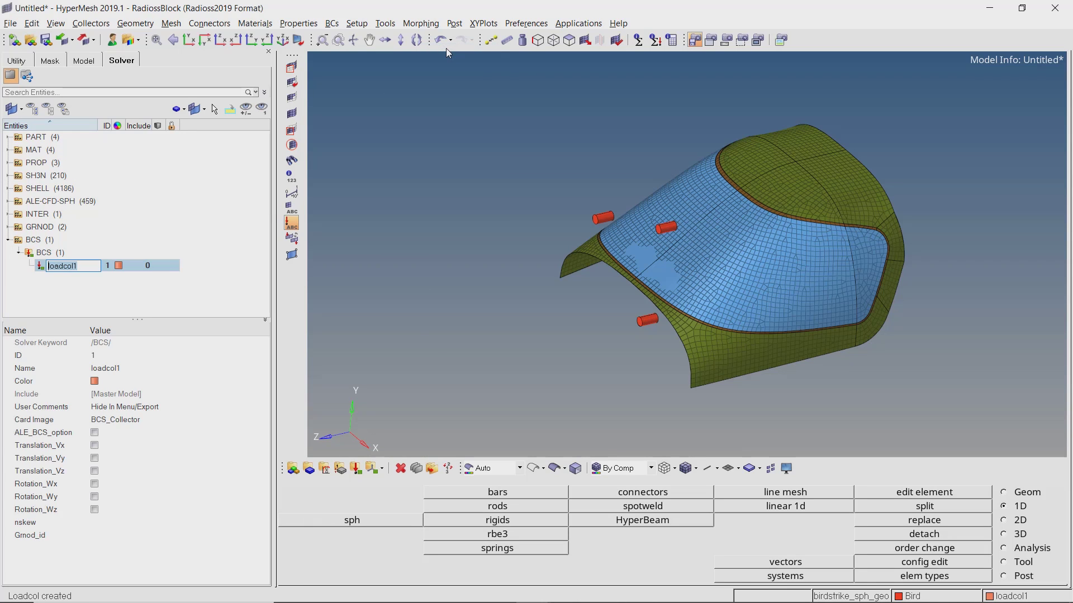
type("fixed")
key("Return")
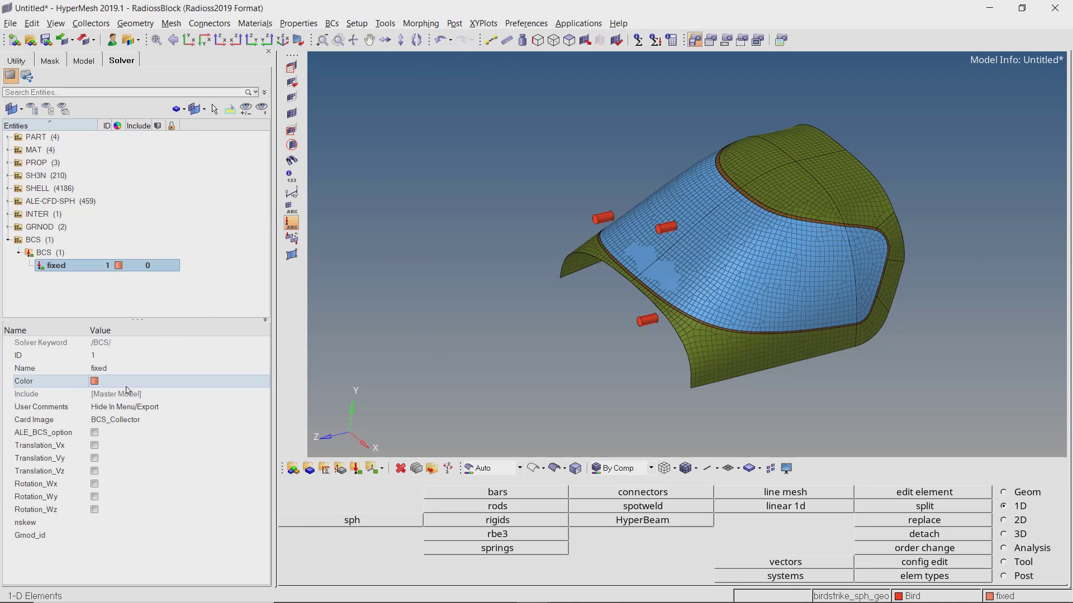
Enable the ALE_BCS option and constrain all three translations and all three rotations in the fixed boundary condition.
left_click(94, 432)
left_click(94, 445)
left_click(95, 458)
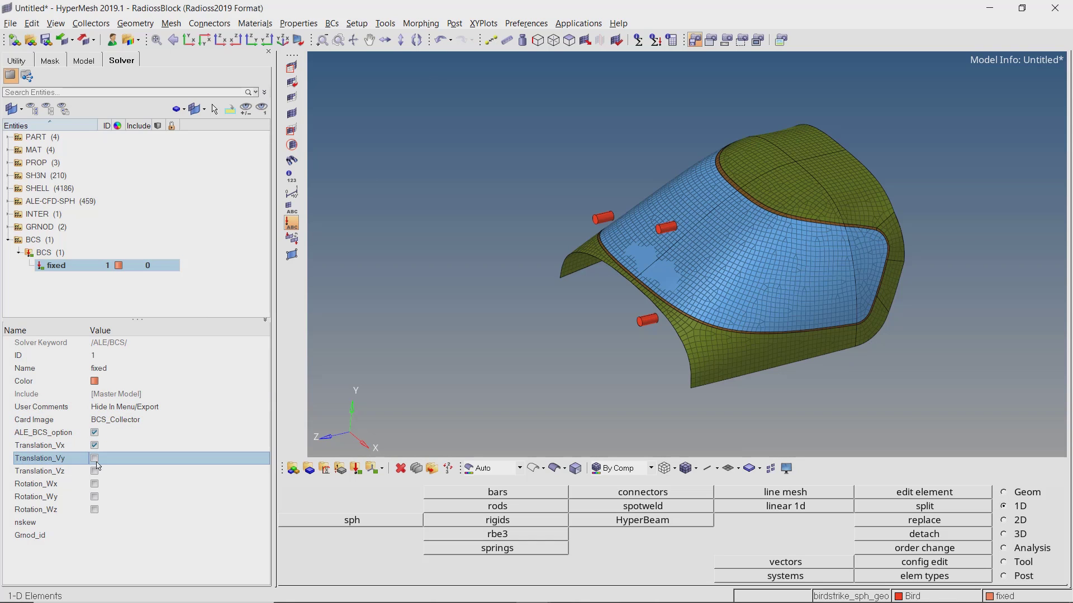
left_click(94, 471)
left_click(95, 484)
left_click(94, 496)
left_click(94, 509)
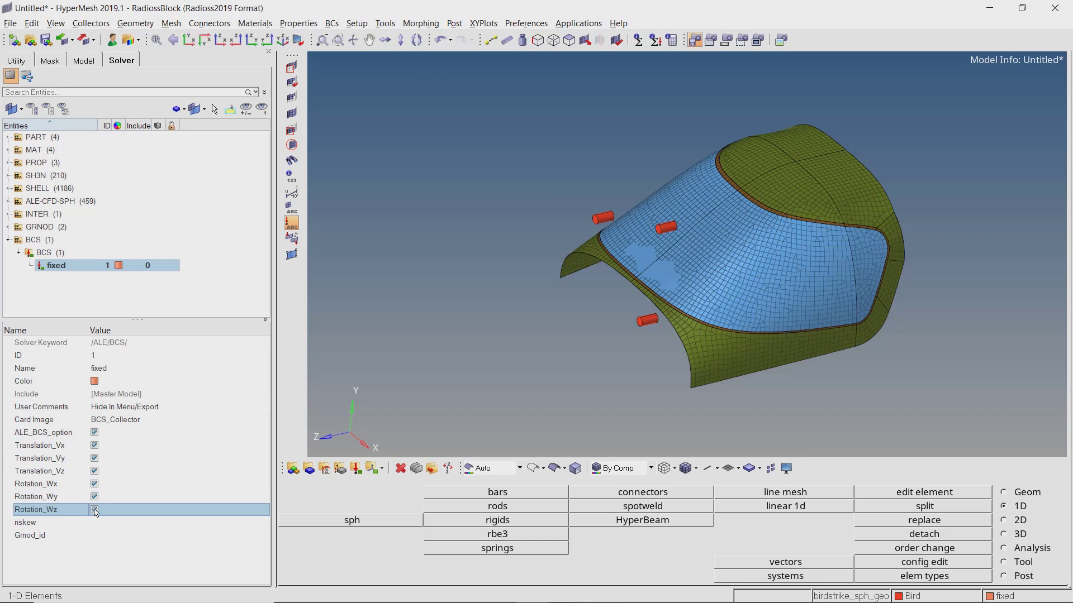
Assign the fixed node group as the Grnod_id of the fixed boundary condition.
left_click(130, 538)
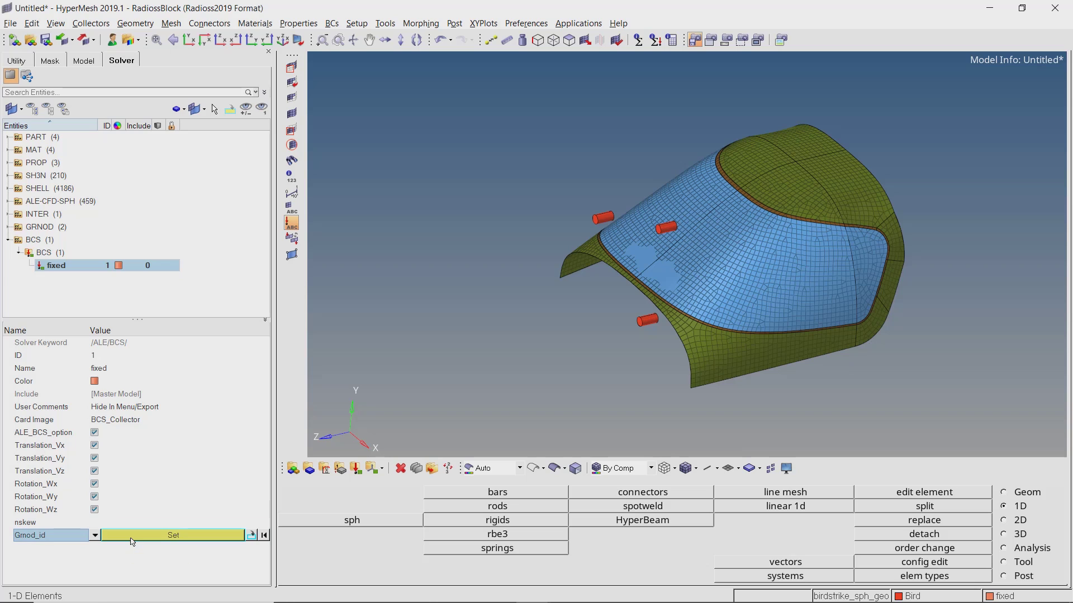
left_click(132, 540)
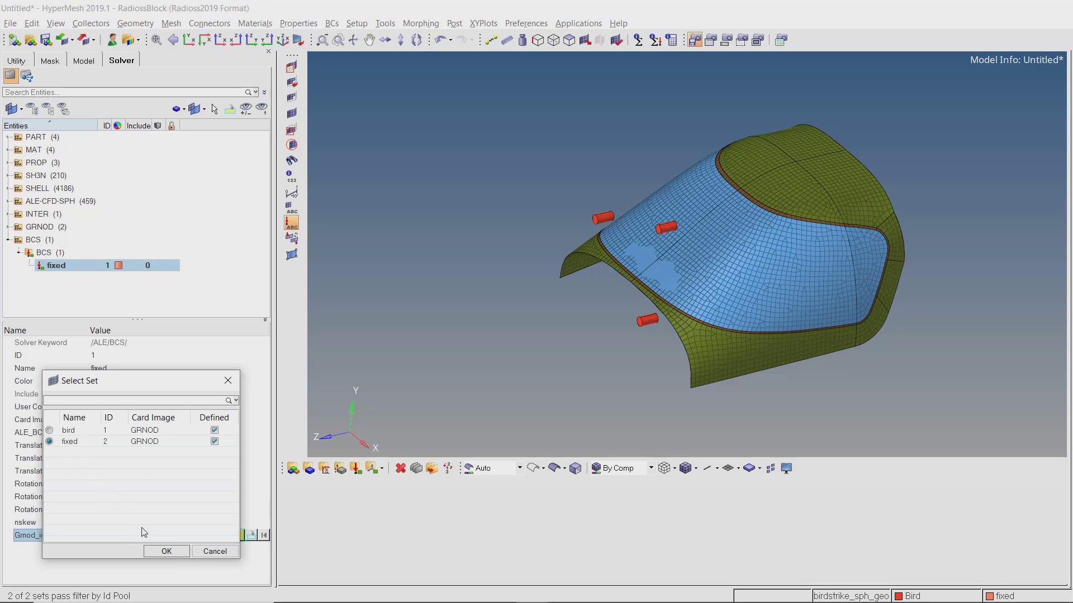
left_click(167, 551)
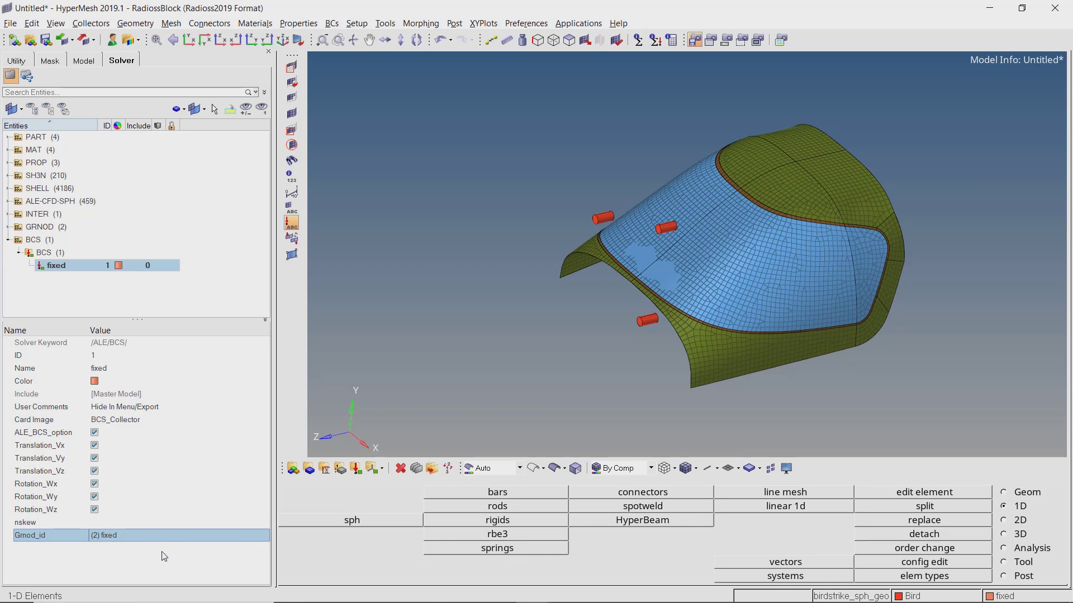
Create an INIVEL boundary condition named velocity.
right_click(227, 144)
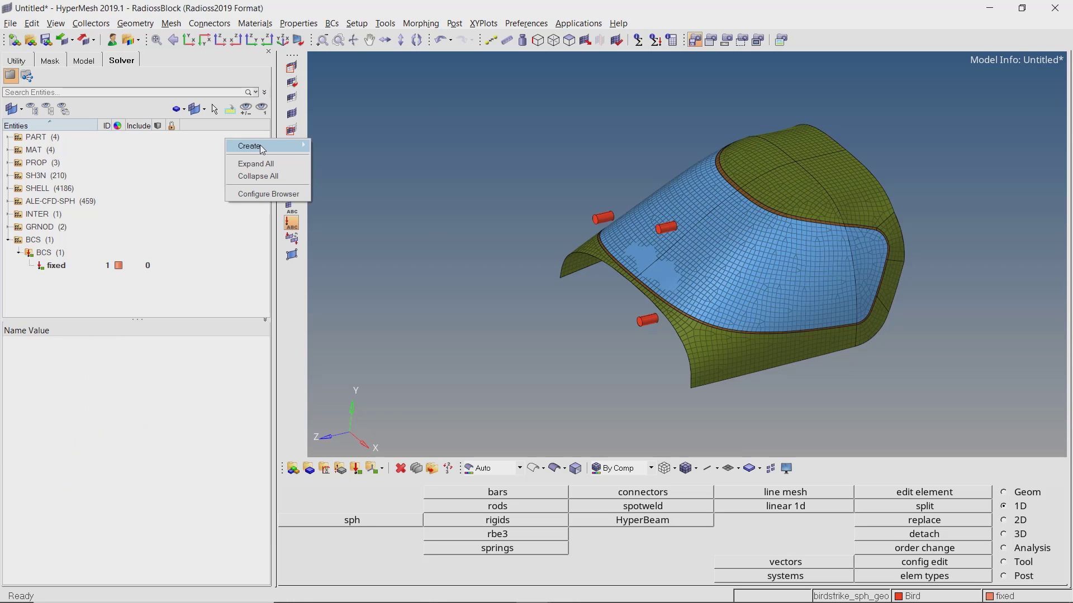
mouse_move(255, 147)
mouse_move(369, 49)
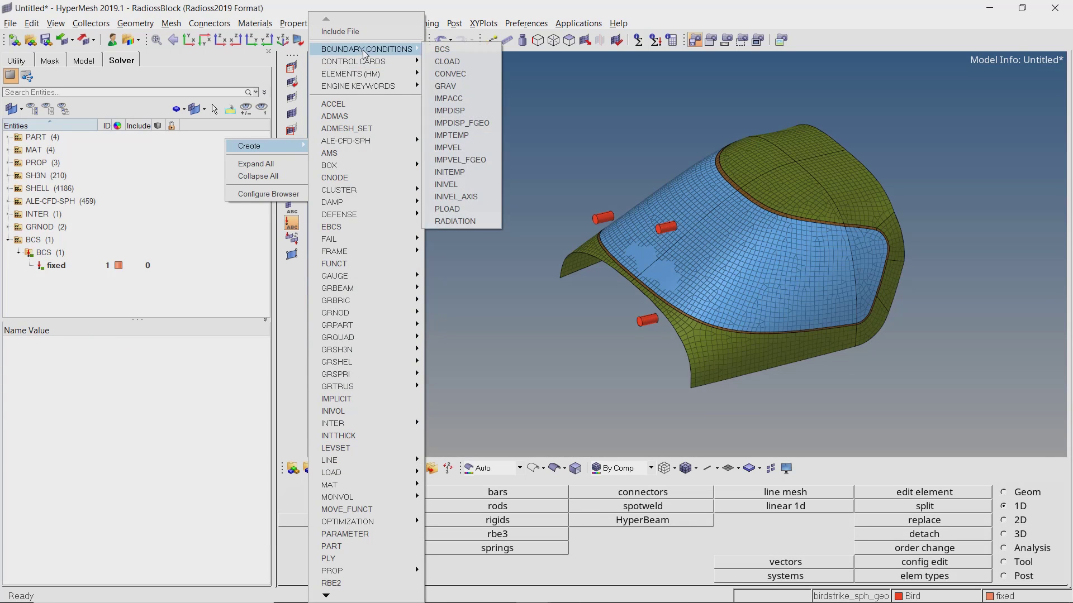
left_click(474, 188)
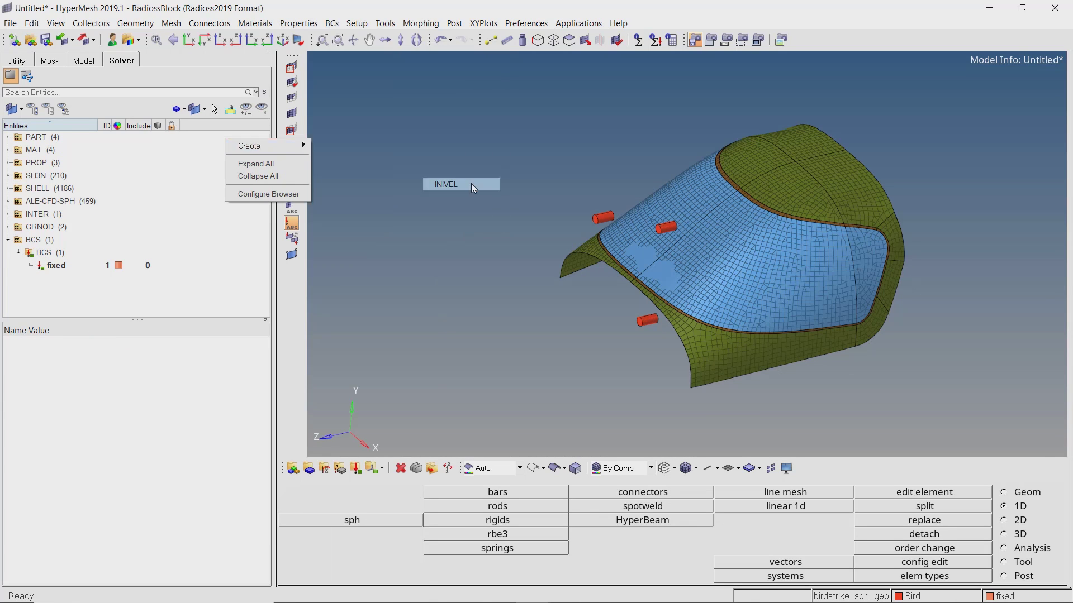
type("veloci")
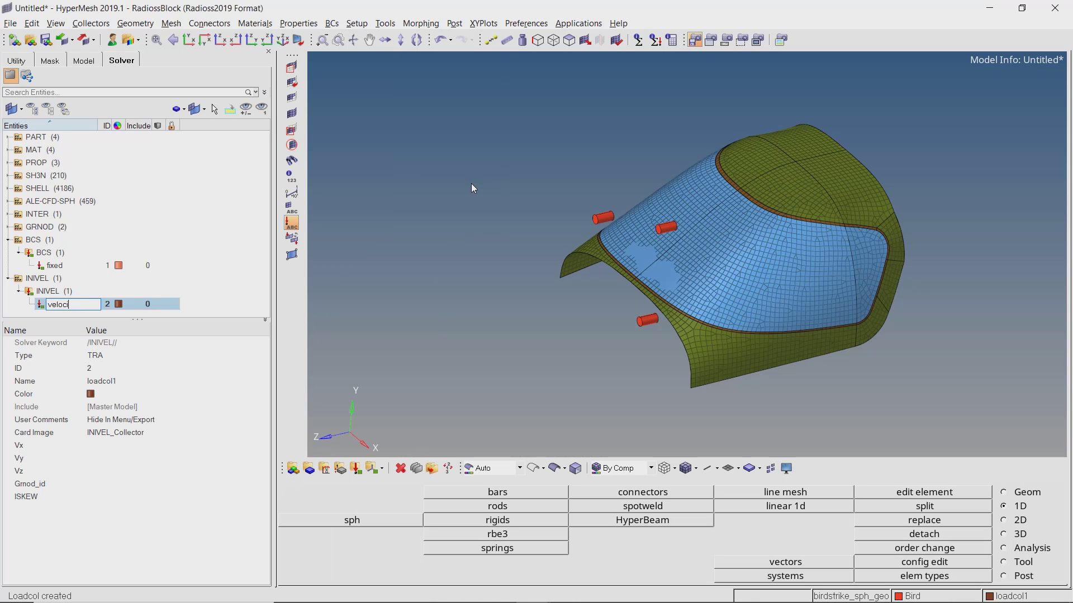
type("ty")
key("Return")
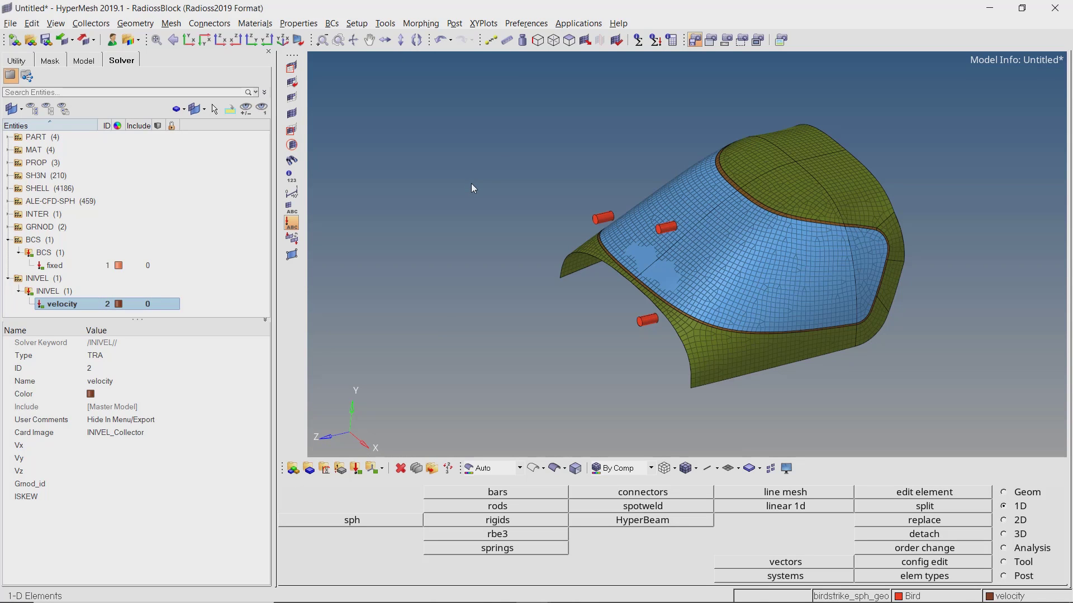
Set the initial velocity's Vz to -50000 and assign the bird node group as its Grnod_id.
left_click(180, 472)
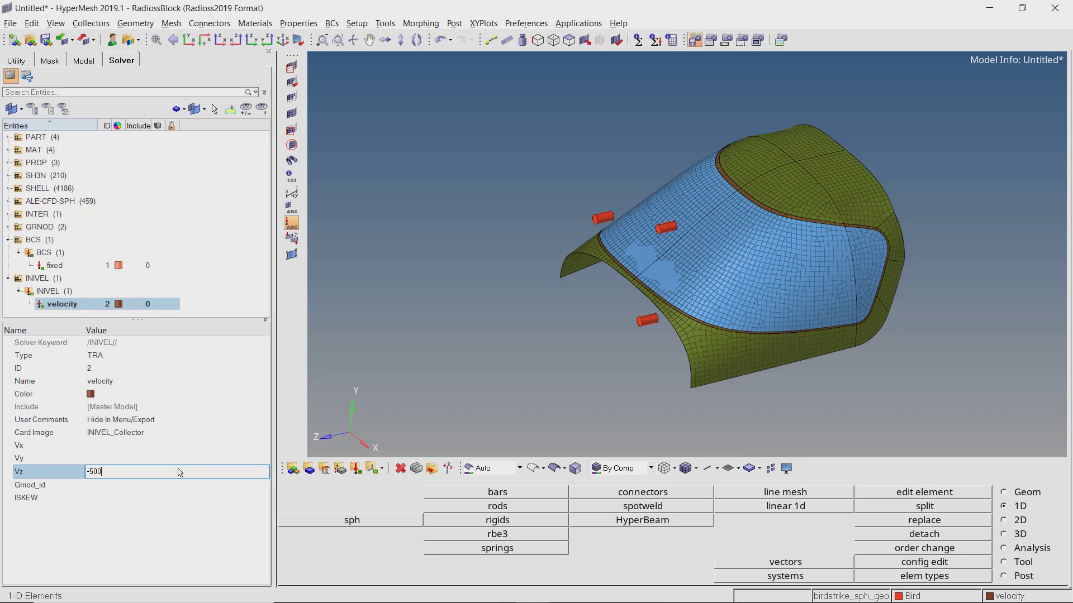
key("Return")
left_click(177, 484)
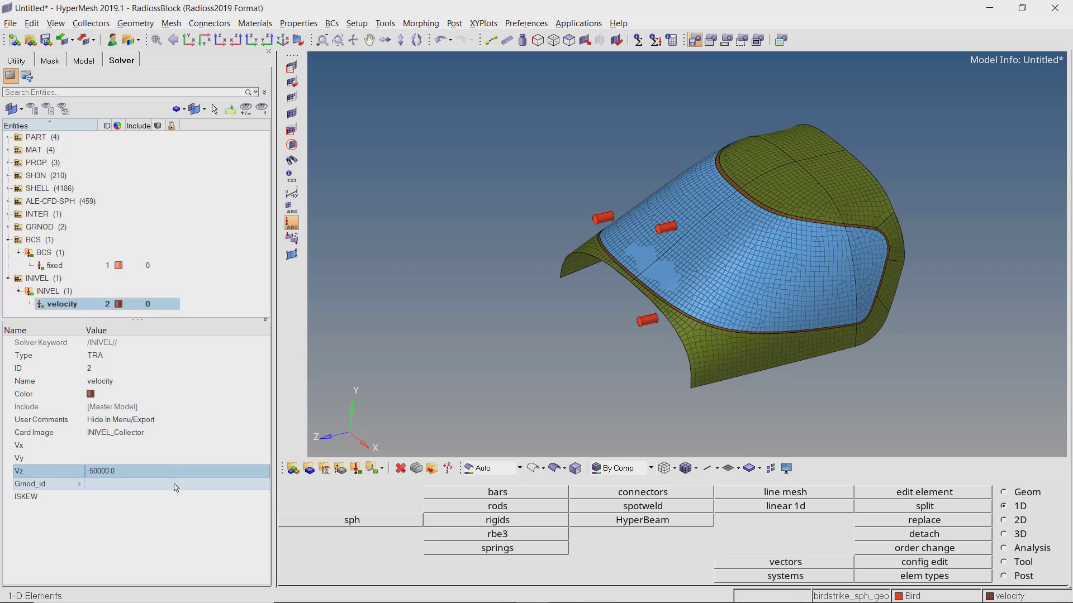
left_click(176, 485)
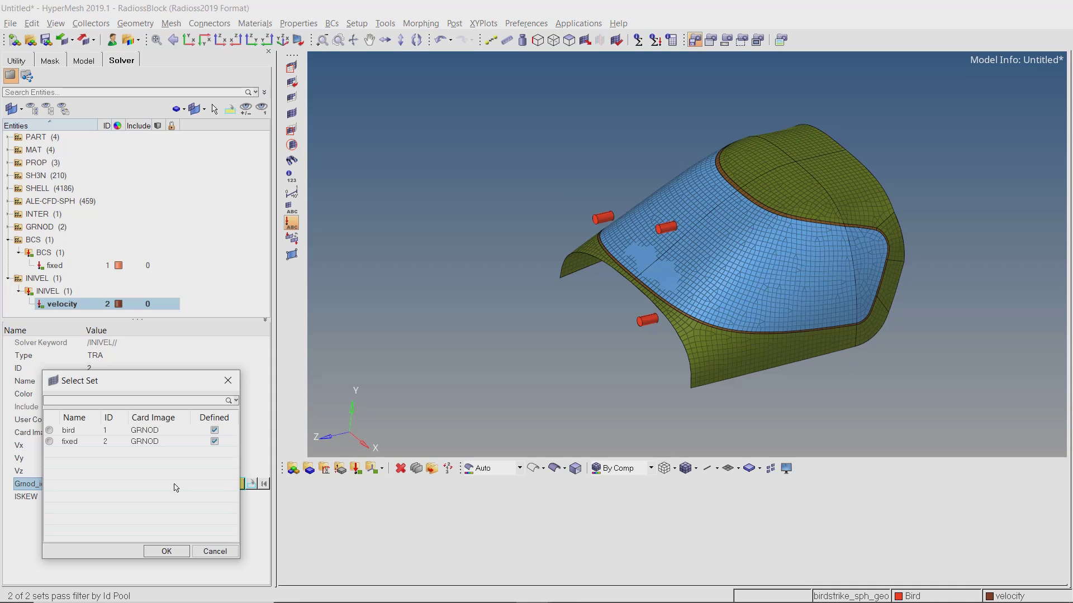
left_click(68, 432)
left_click(160, 552)
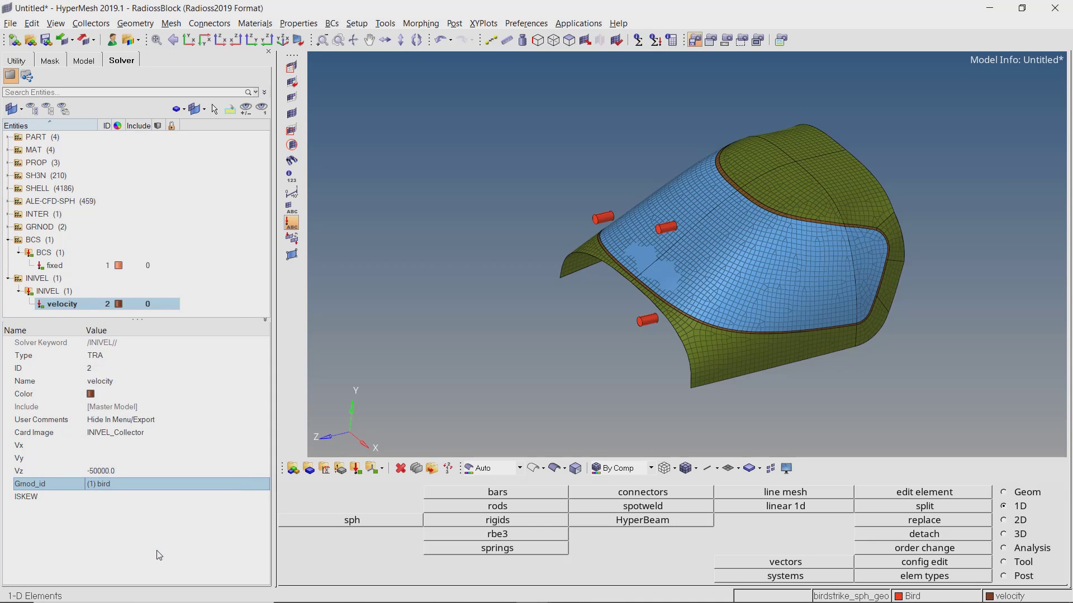
Review which nodes the velocity and fixed boundary conditions apply to, and turn the review off again.
right_click(65, 308)
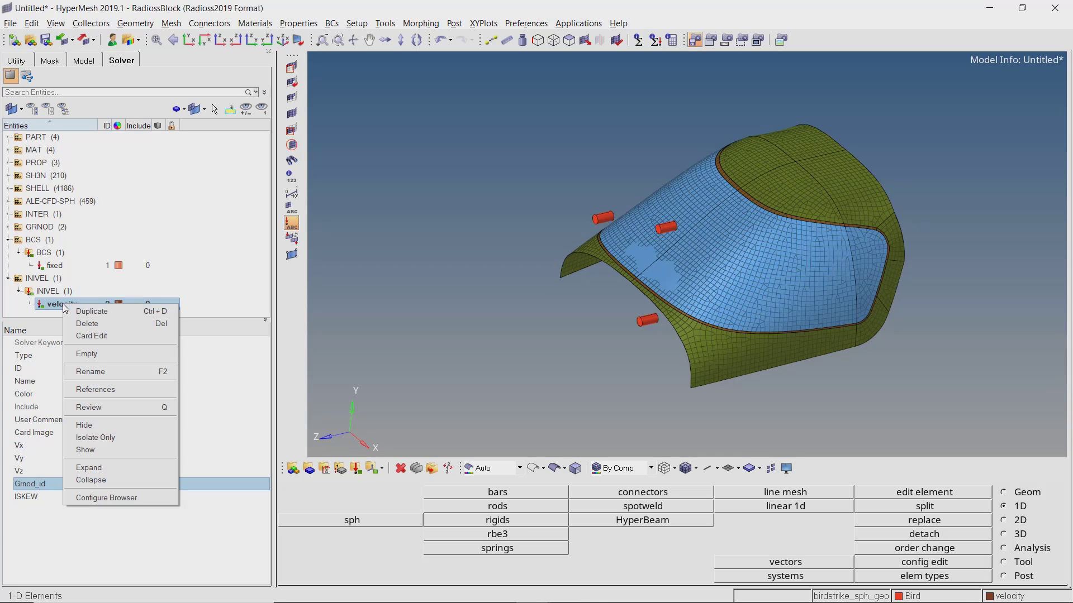
left_click(109, 406)
mouse_move(693, 285)
left_mouse_down("ctrl")
mouse_move(660, 276)
mouse_move(584, 284)
left_mouse_up("ctrl")
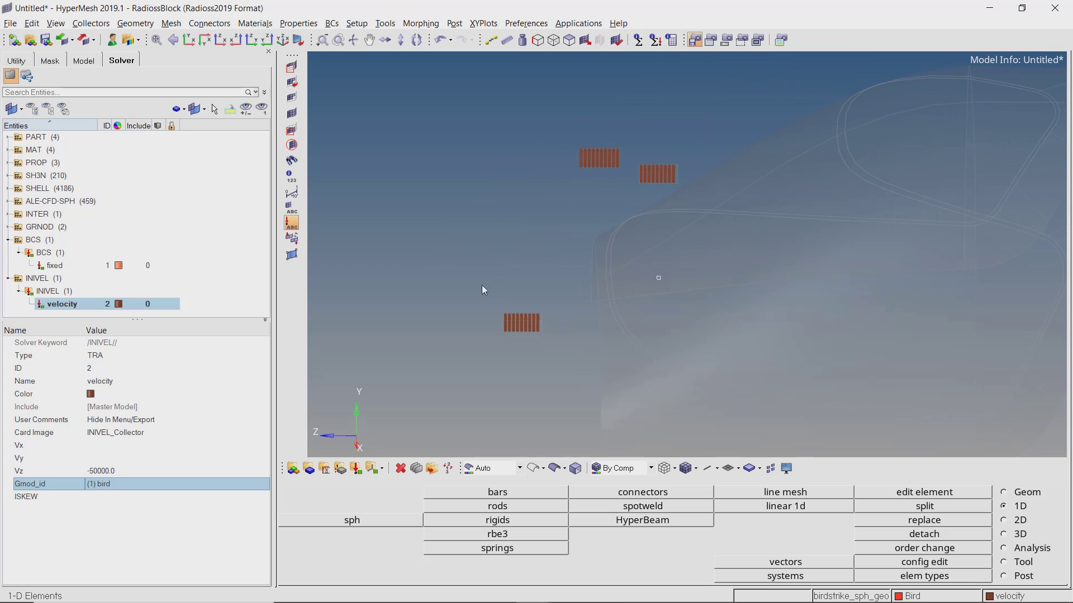
left_click(55, 266)
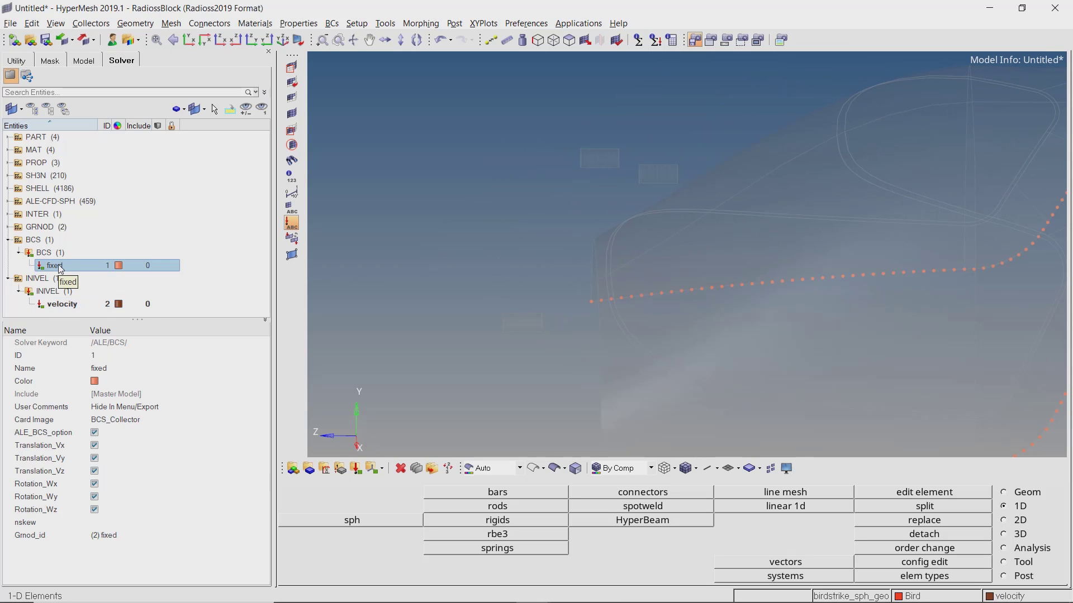
left_click_drag(812, 325, 763, 291, "ctrl")
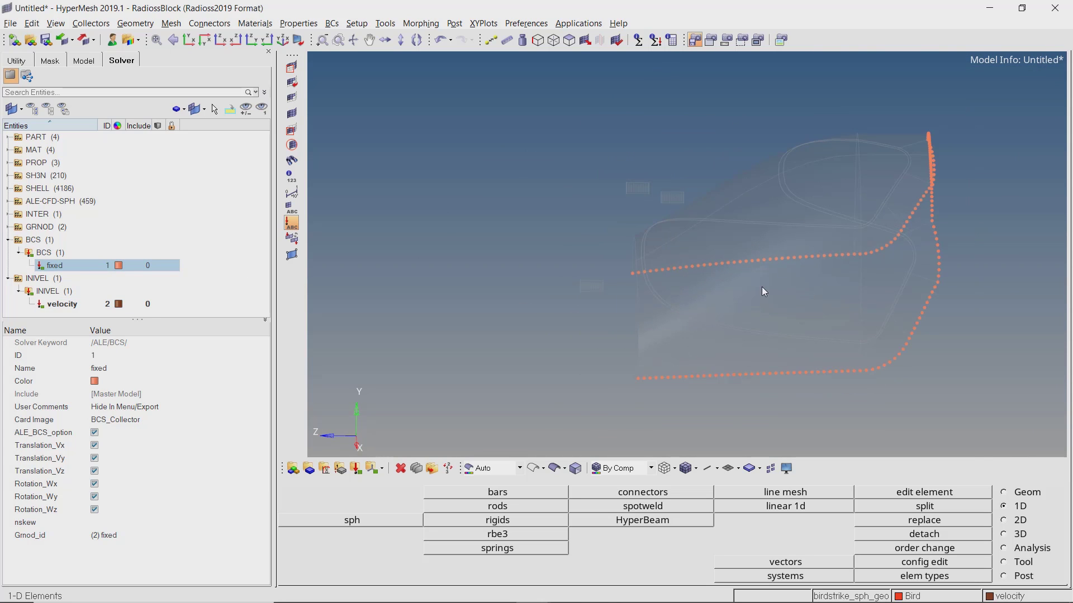
right_click(55, 263)
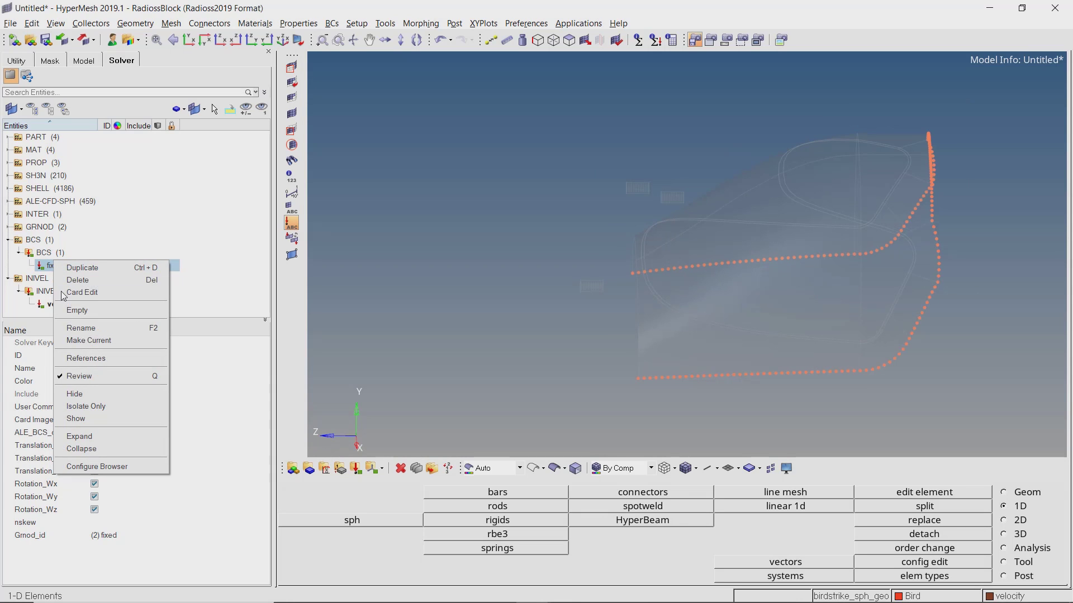
left_click(85, 376)
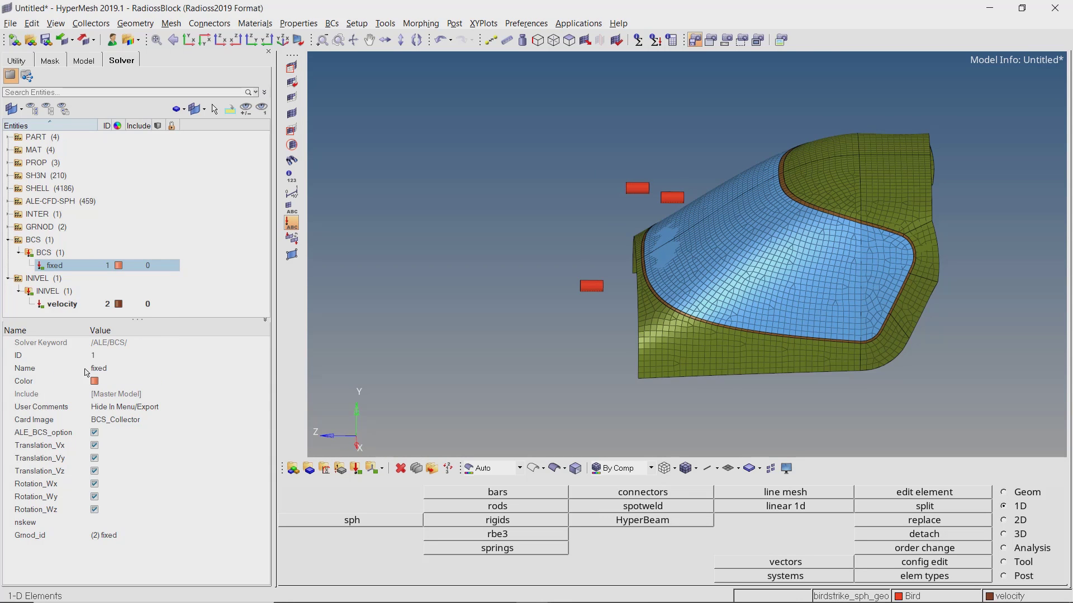
Create a TH time-history output block of type PART named parts.
left_click(9, 240)
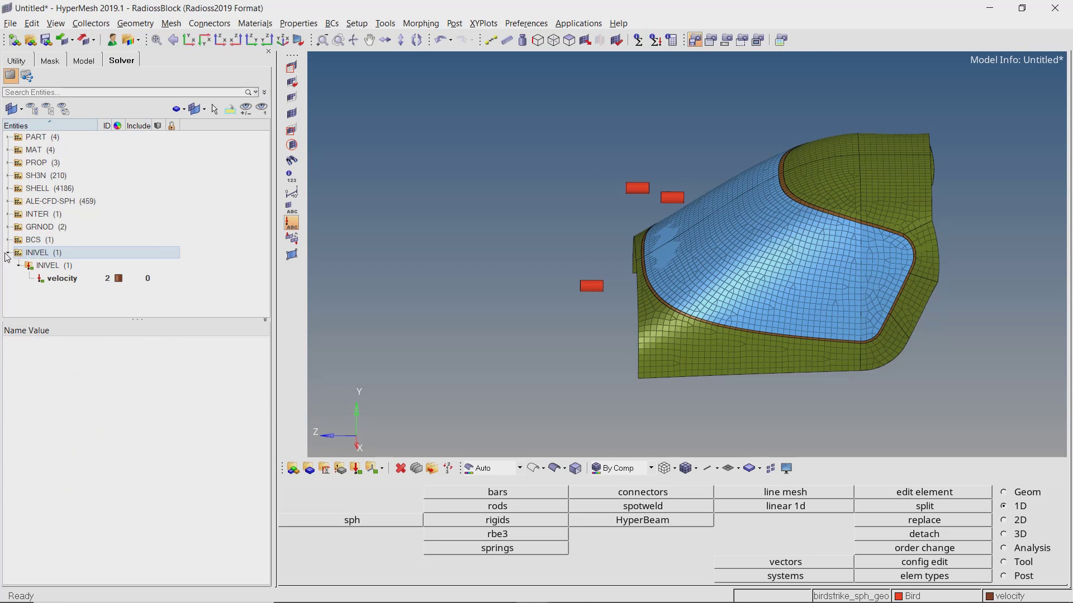
left_click(8, 253)
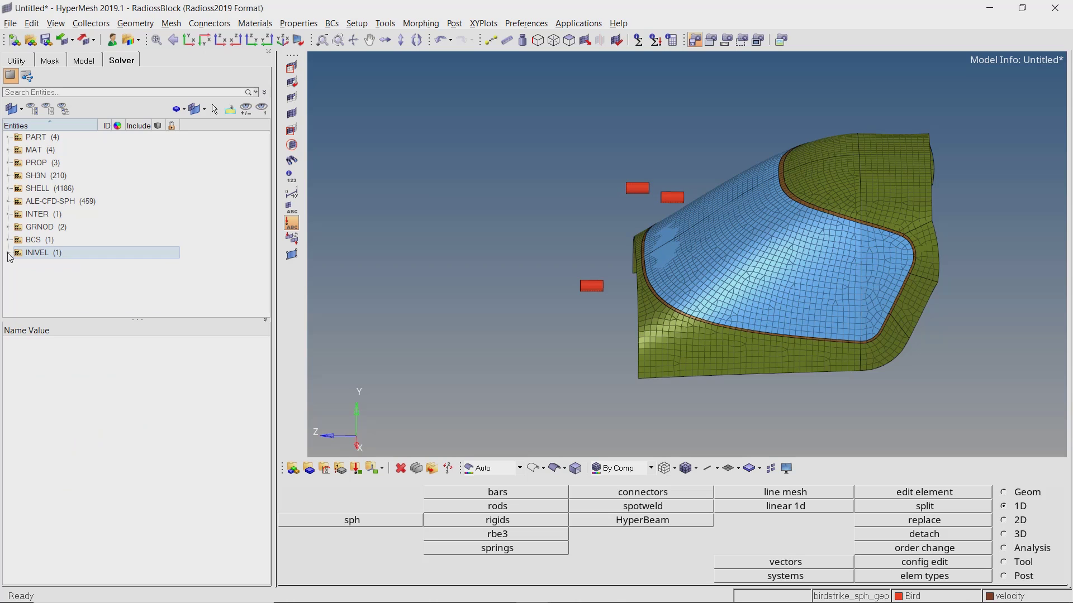
right_click(210, 142)
mouse_move(259, 148)
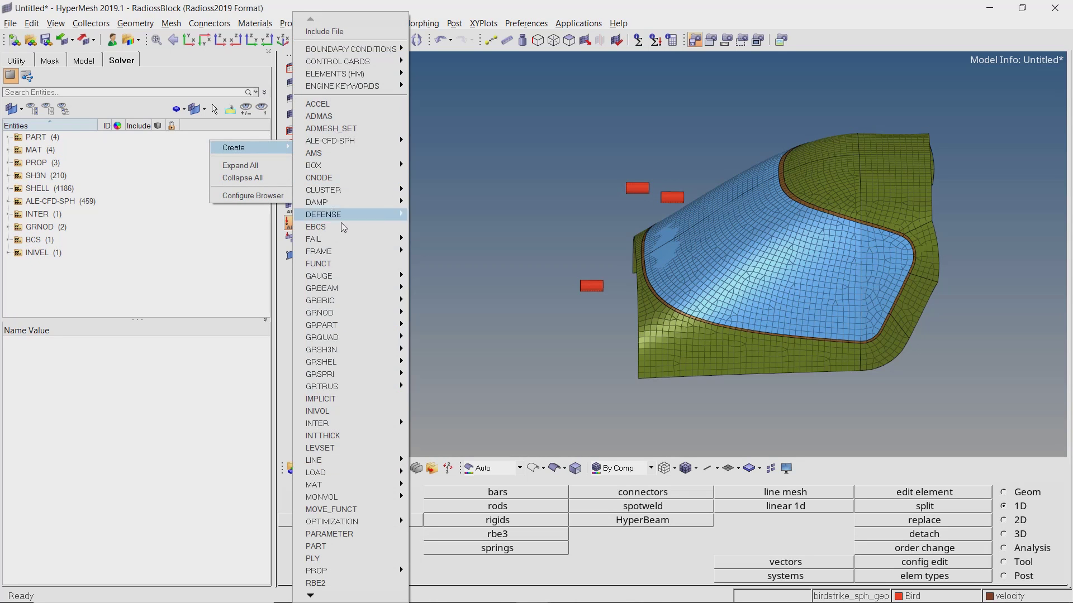
mouse_move(311, 596)
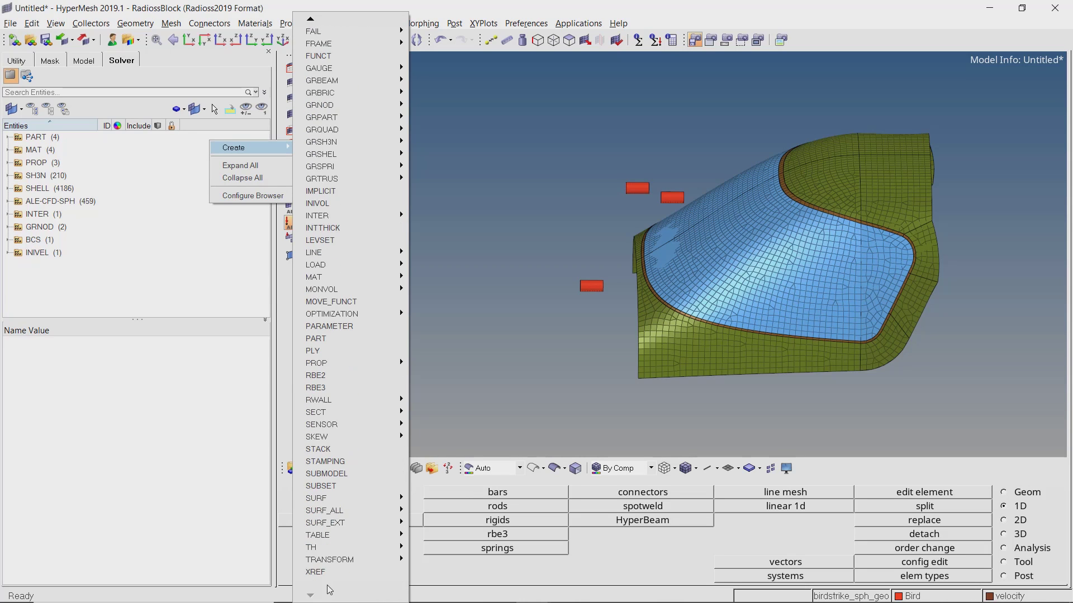
mouse_move(351, 553)
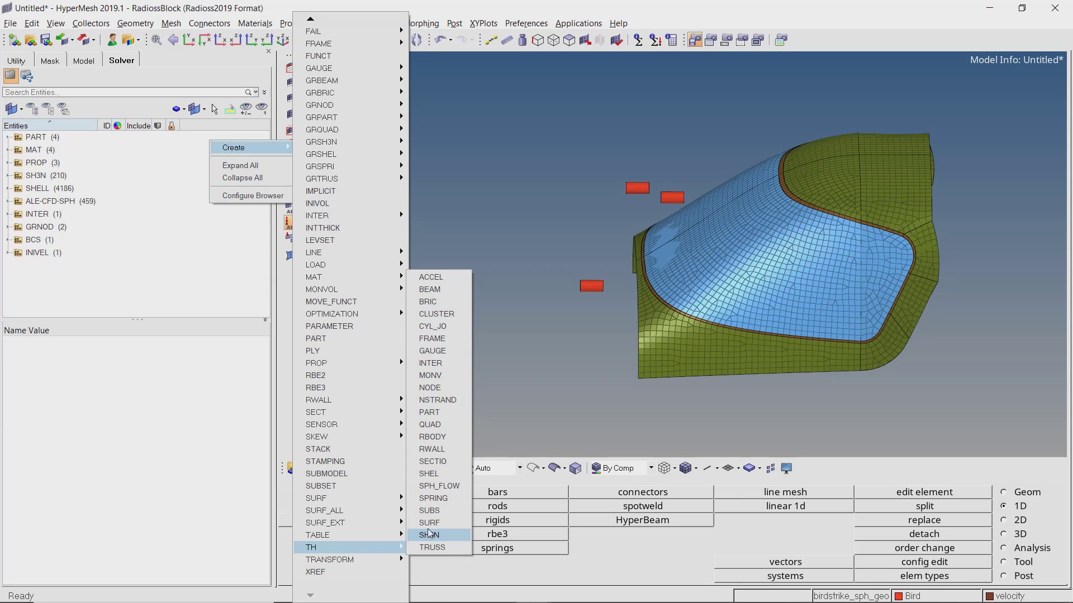
left_click(431, 412)
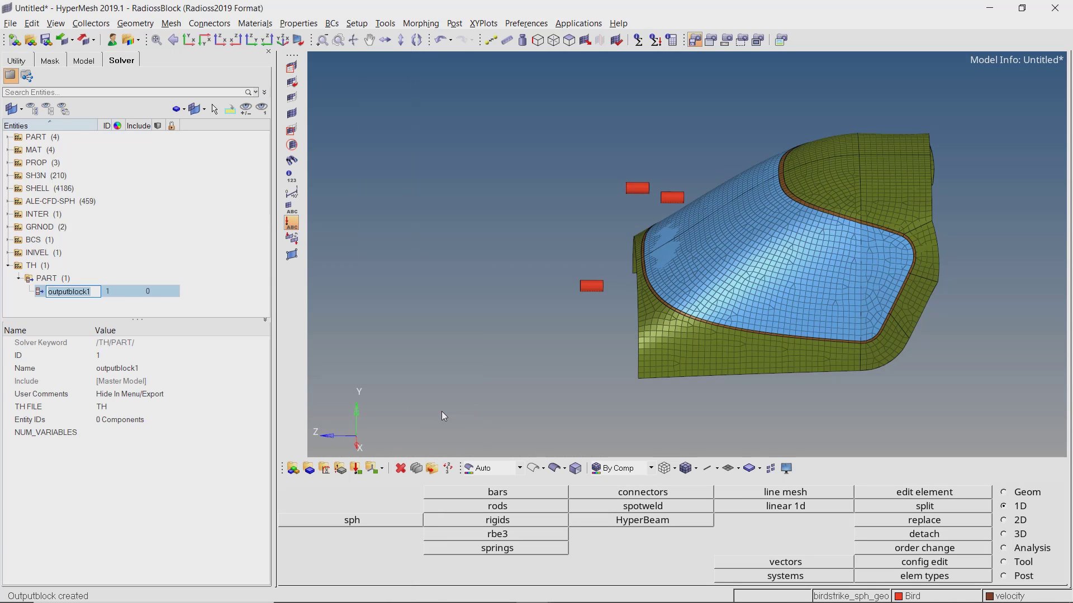
type("parts")
key("Return")
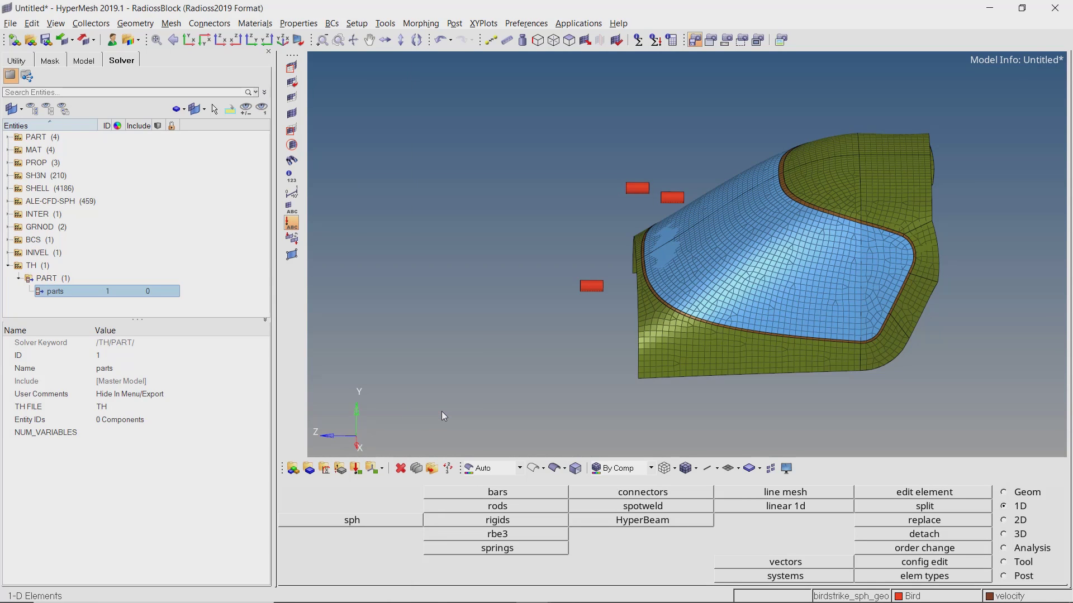
Add the Windshield, Frame, Body and Bird components to the parts output block and set NUM_VARIABLES to 1 with the default variable.
left_click(162, 420)
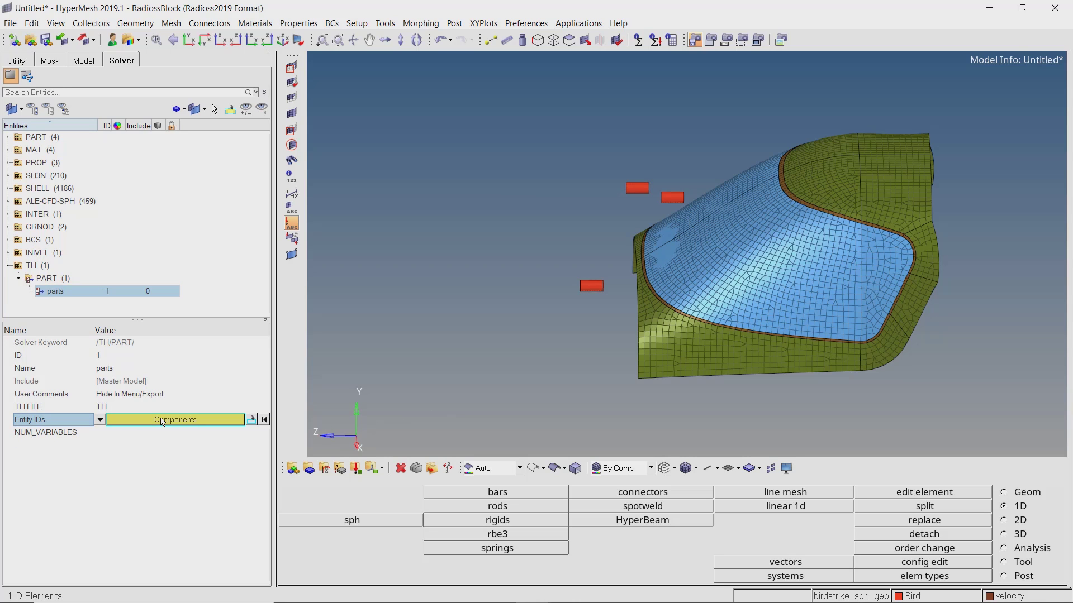
left_click(159, 419)
left_click_drag(78, 431, 67, 476)
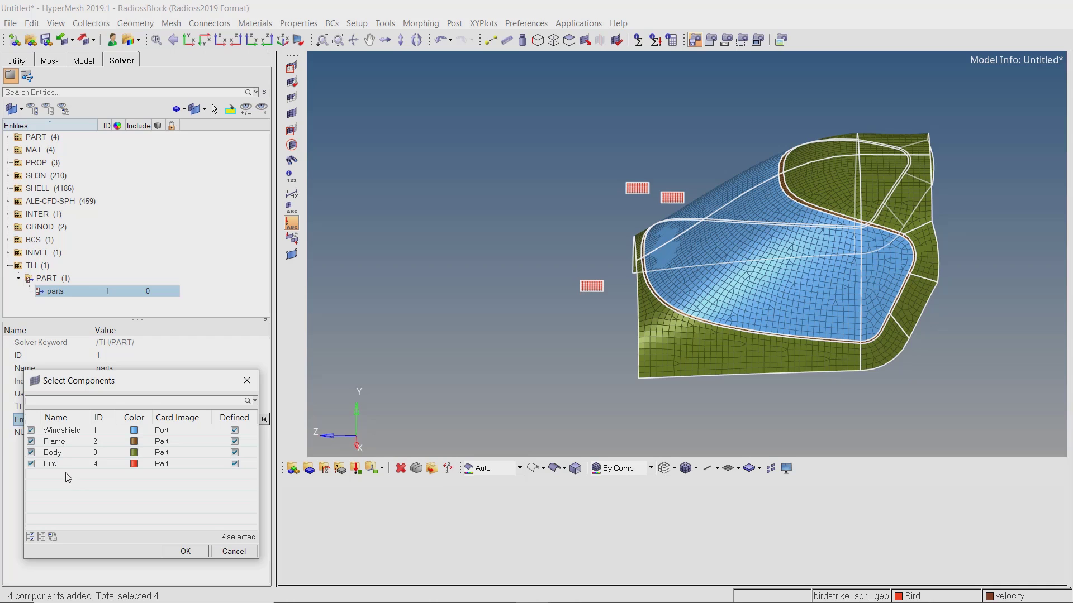
left_click(182, 552)
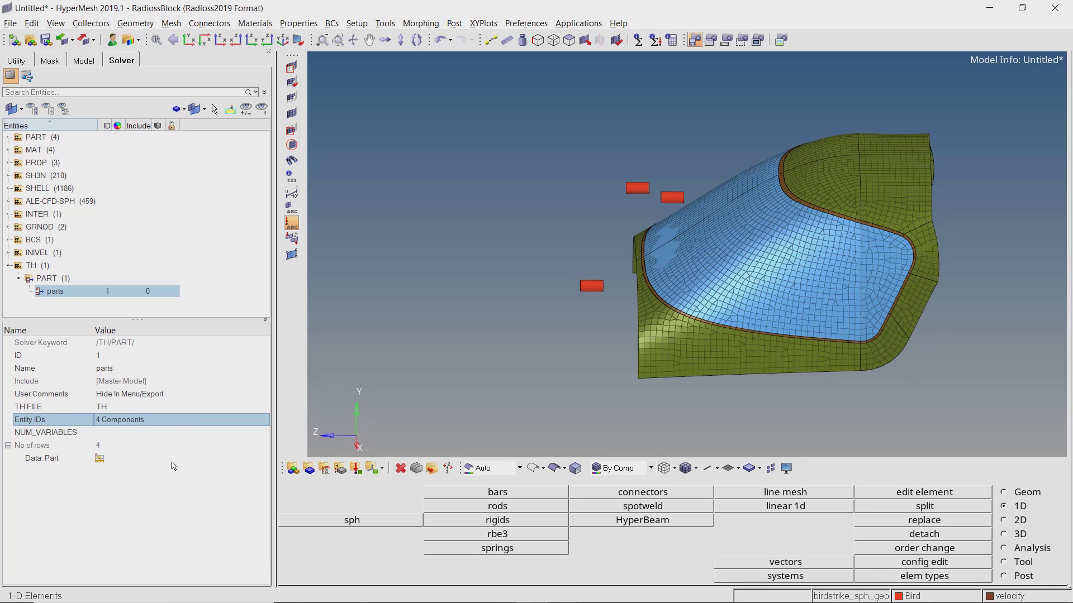
left_click(171, 433)
left_click(170, 433)
left_click(170, 432)
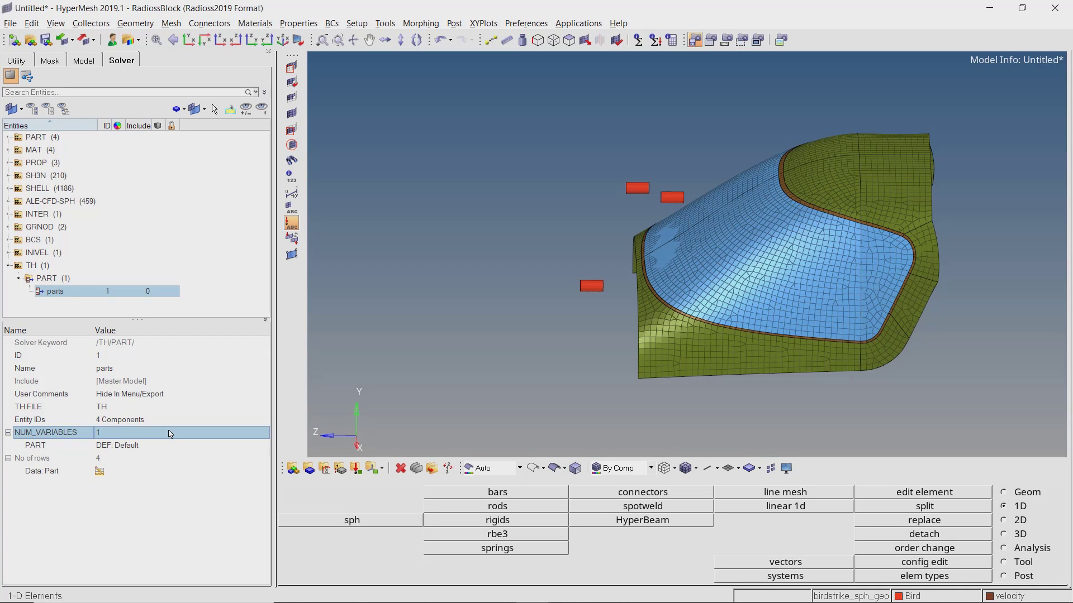
Create a TH time-history output block of type INTER named contact.
left_click(31, 266)
right_click(37, 267)
mouse_move(61, 272)
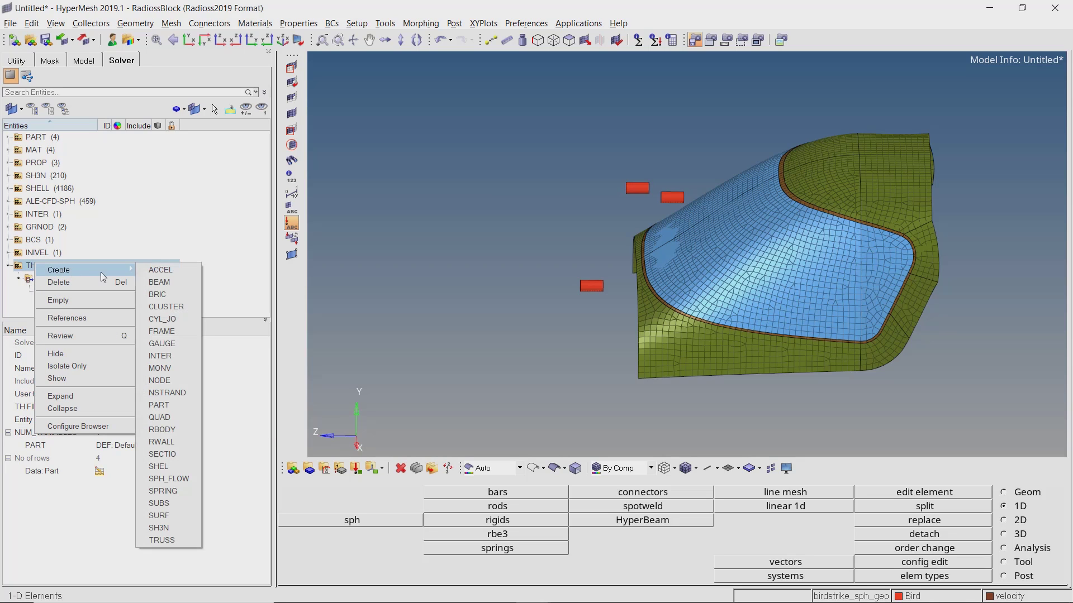
left_click(172, 357)
type("contact")
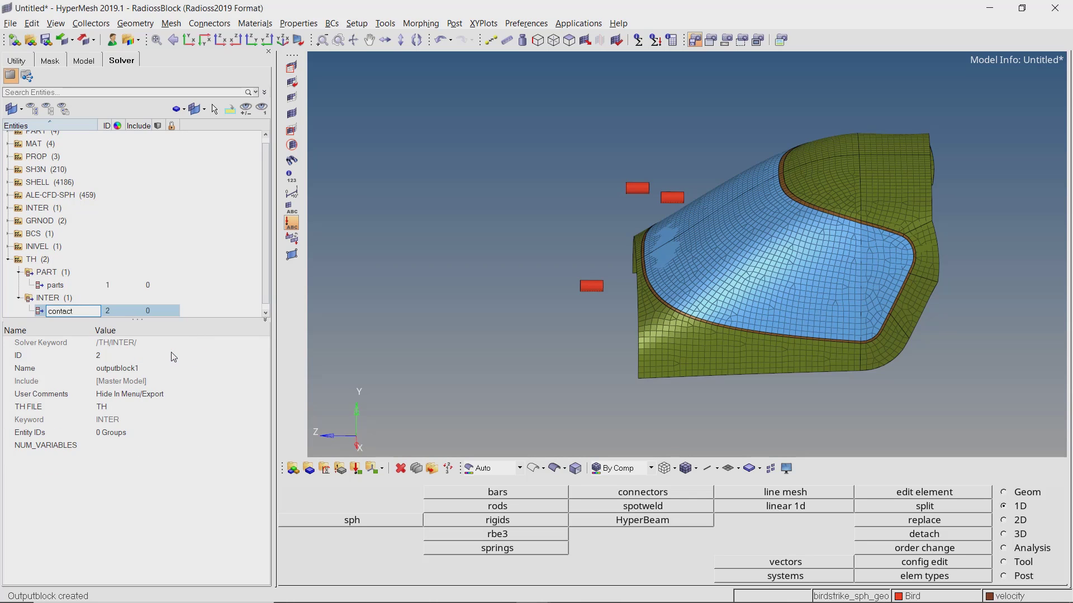
key("Return")
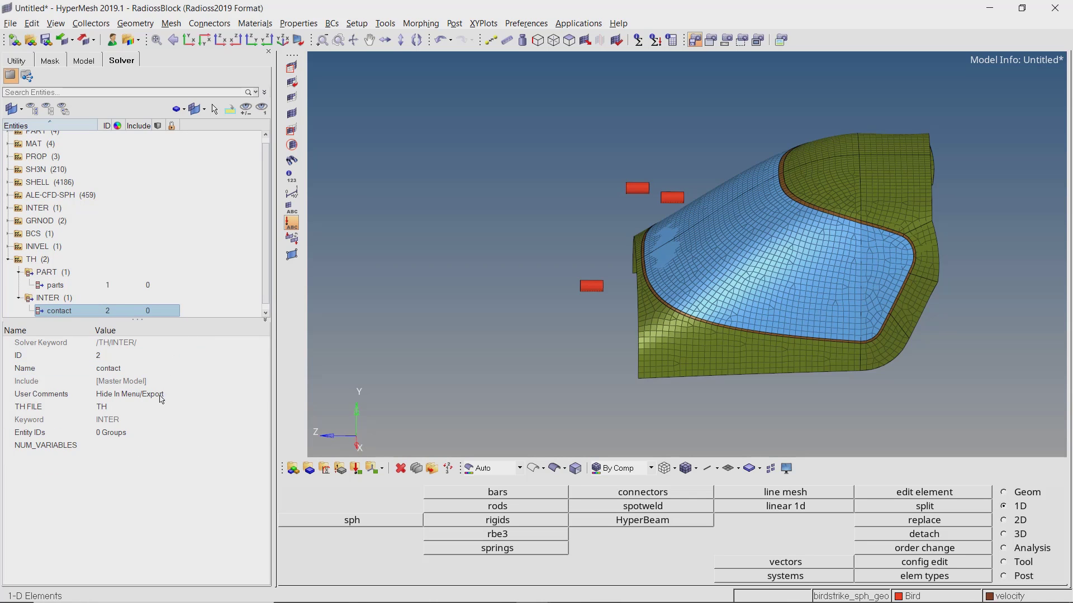
Add the TYPE7 contact group to the contact time-history output block and set NUM_VARIABLES to 1.
left_click(153, 433)
left_click(151, 436)
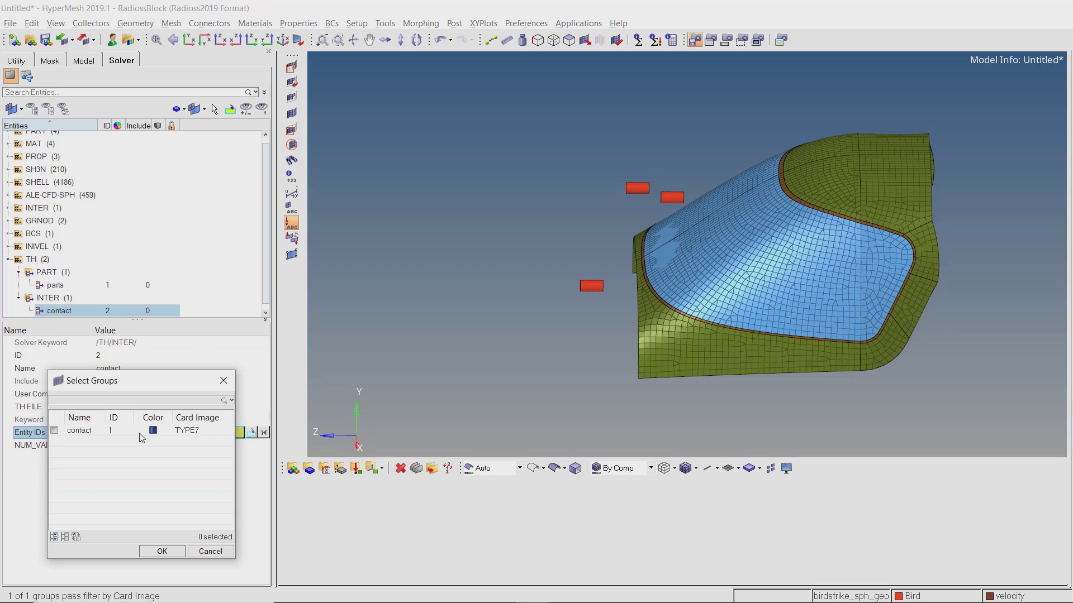
left_click(82, 430)
left_click(162, 552)
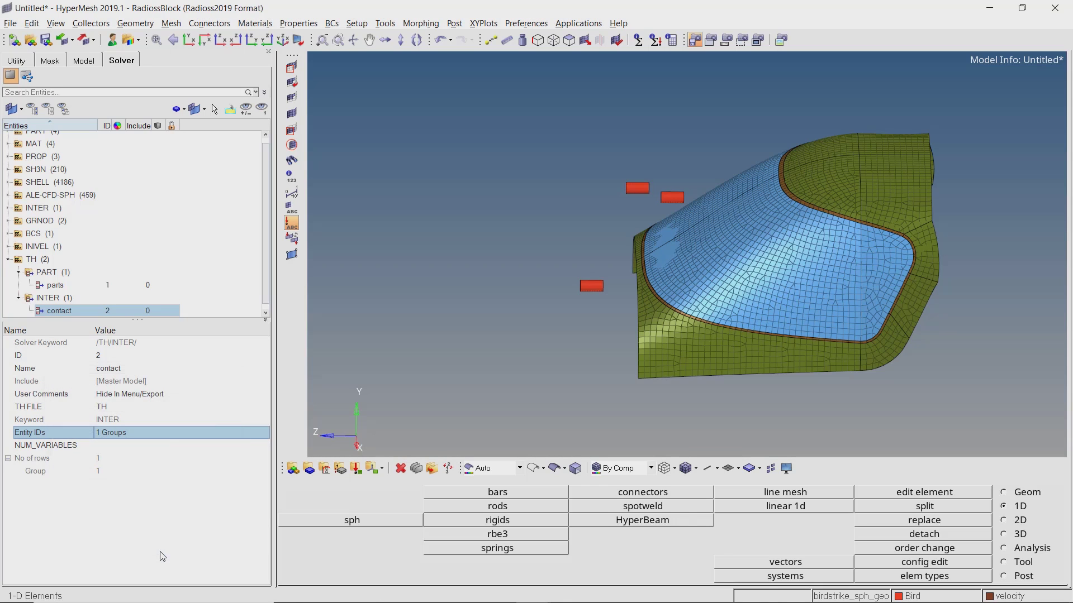
left_click(163, 445)
left_click(164, 447)
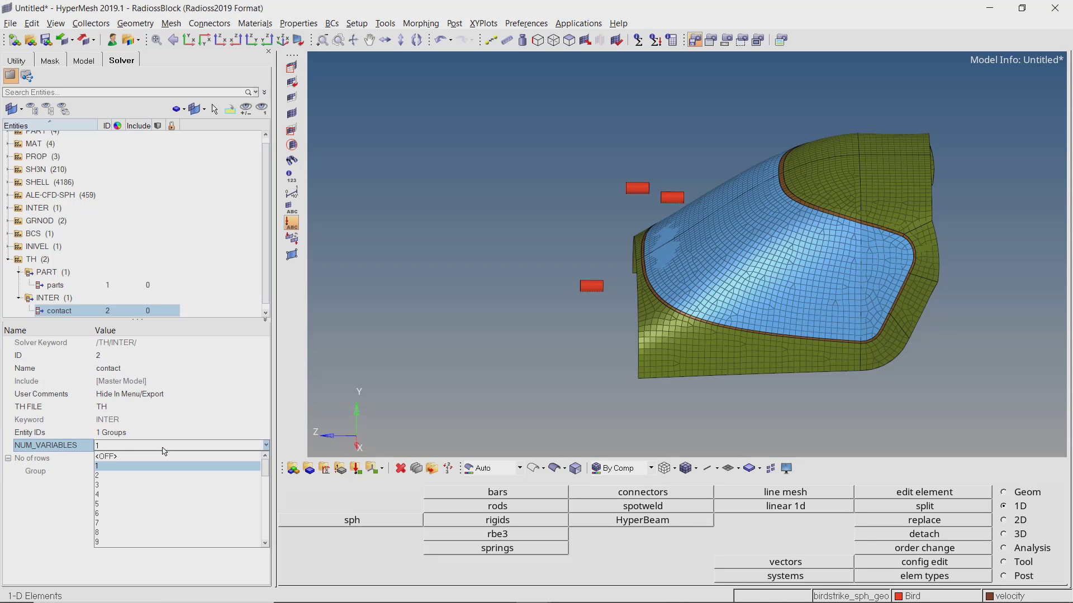
left_click(164, 466)
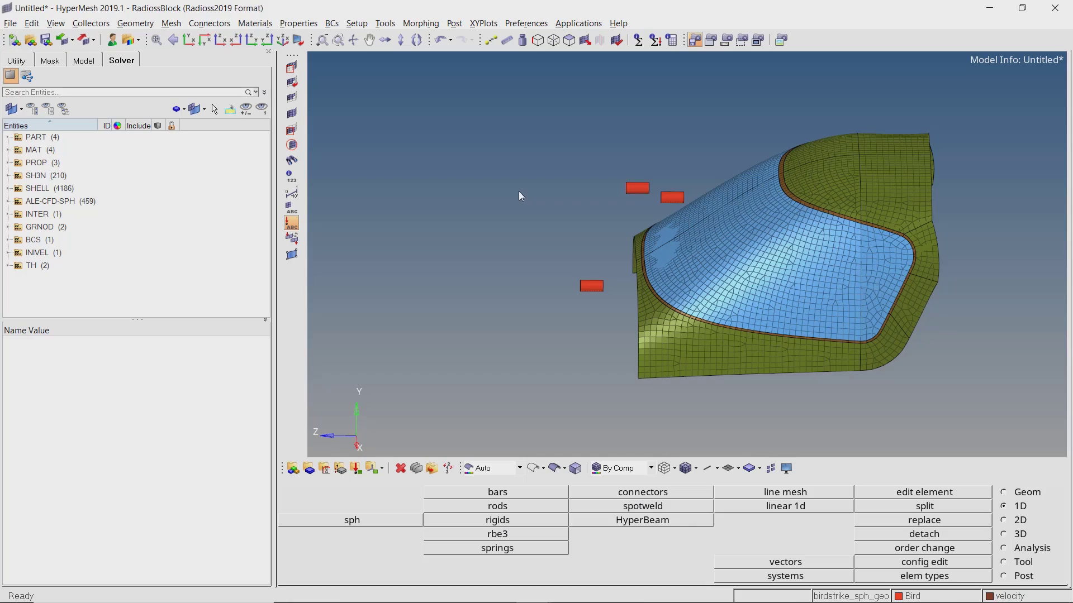
Create a RUN engine keyword and set its Tstop to 0.03.
right_click(218, 144)
mouse_move(268, 152)
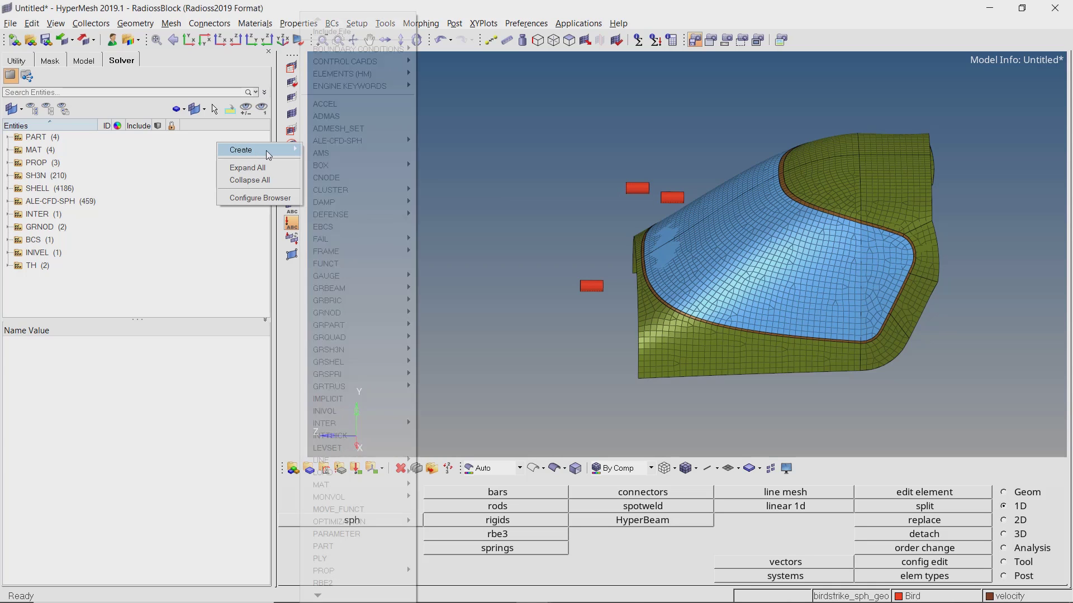
mouse_move(395, 88)
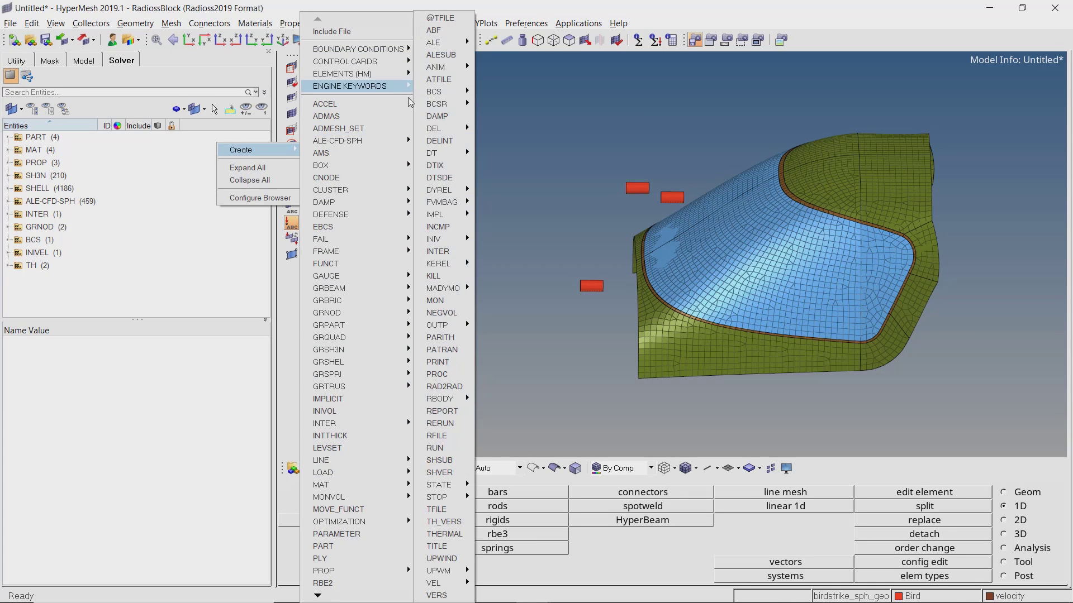
left_click(450, 452)
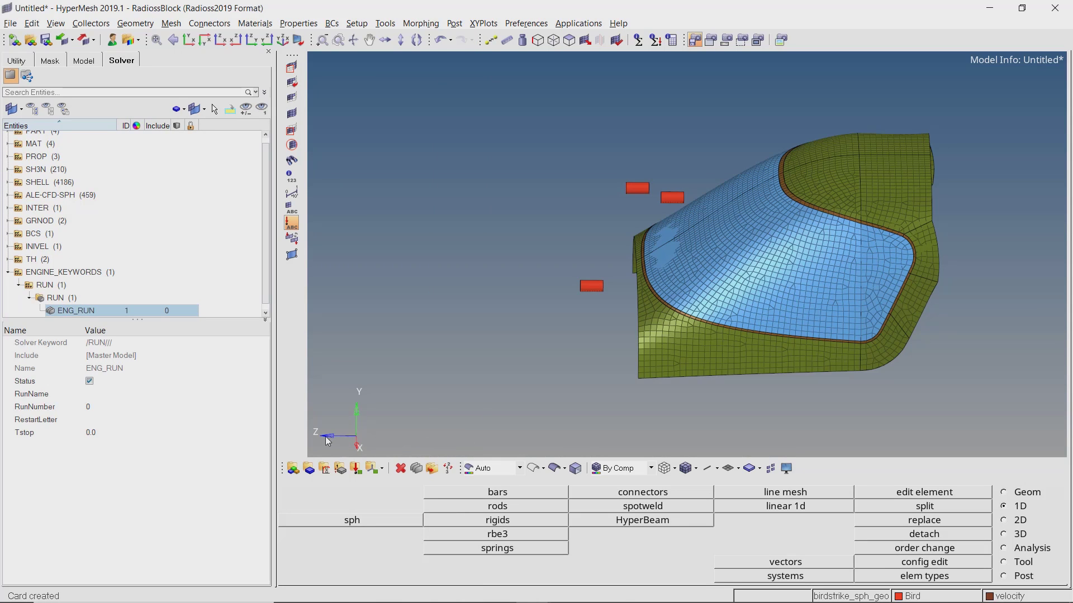
left_click(189, 433)
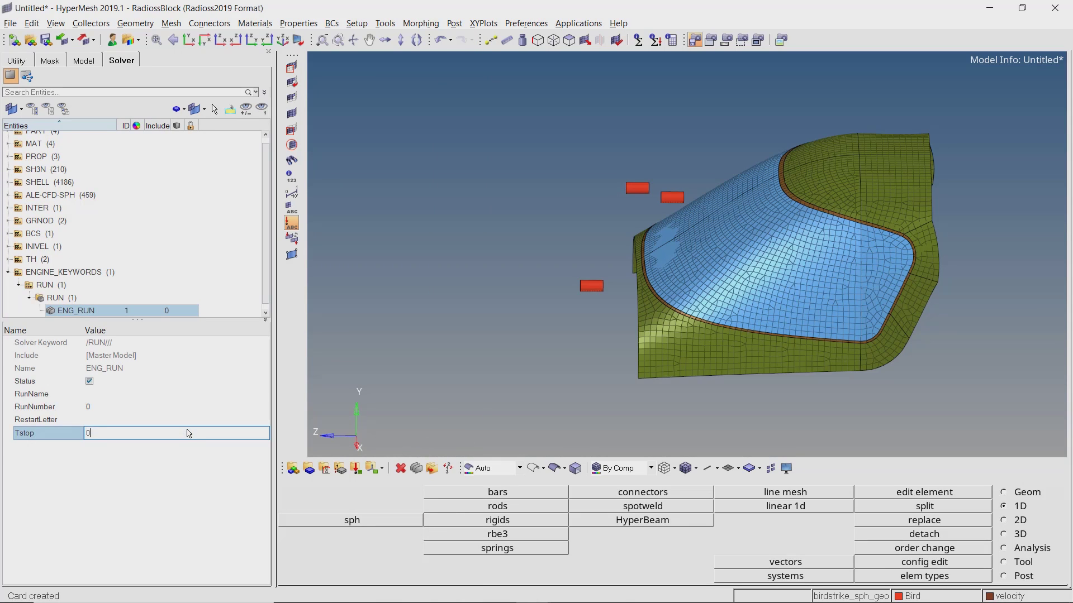
key("Return")
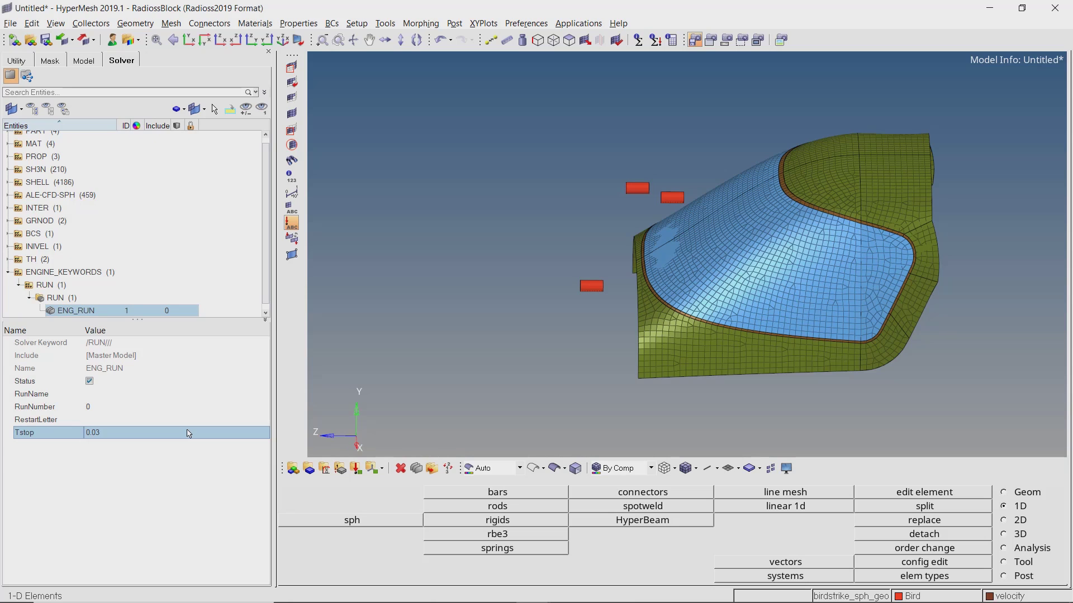
Create a TFILE engine keyword and set its Time_frequency to 0.0003.
right_click(67, 277)
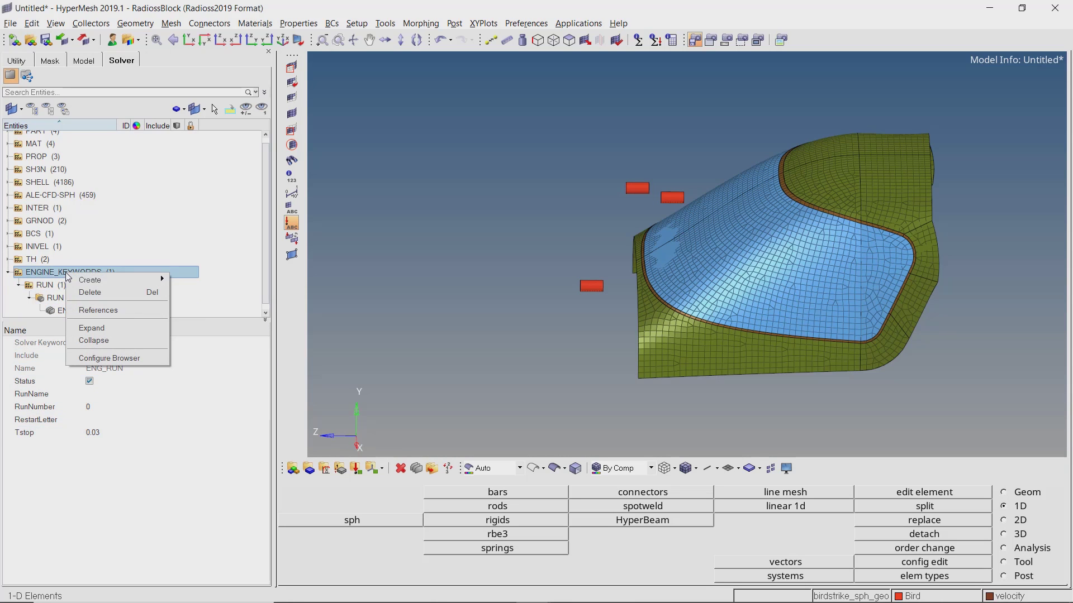
mouse_move(128, 286)
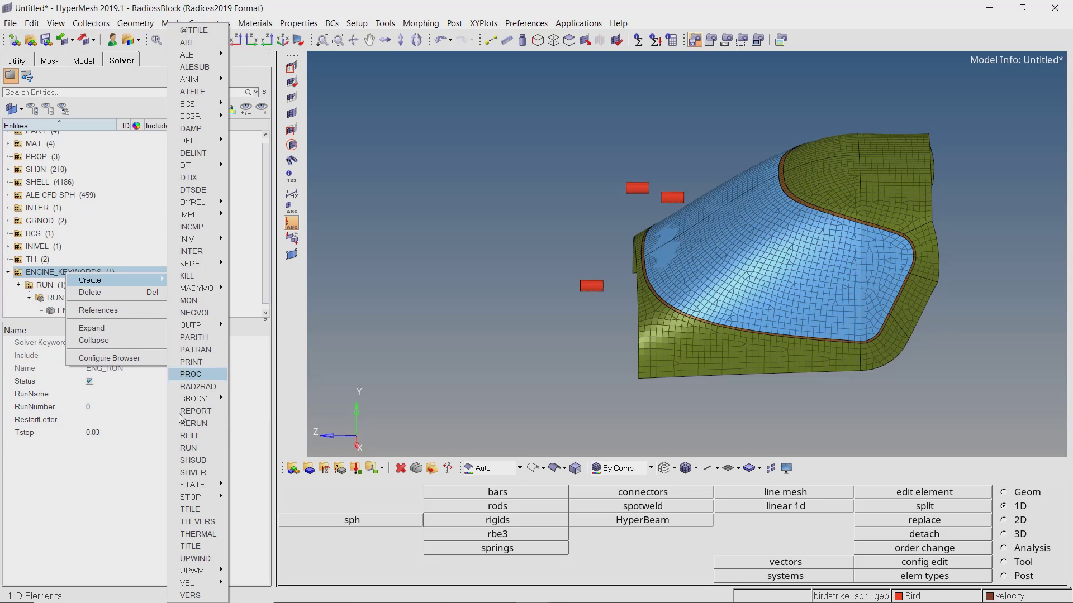
left_click(212, 509)
left_click(165, 412)
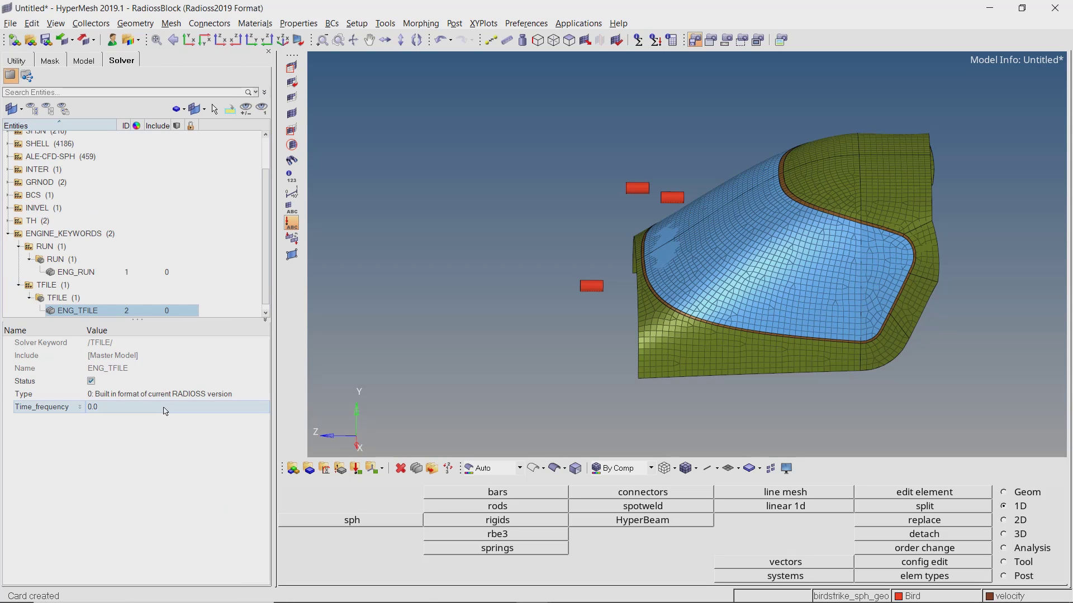
left_click(165, 411)
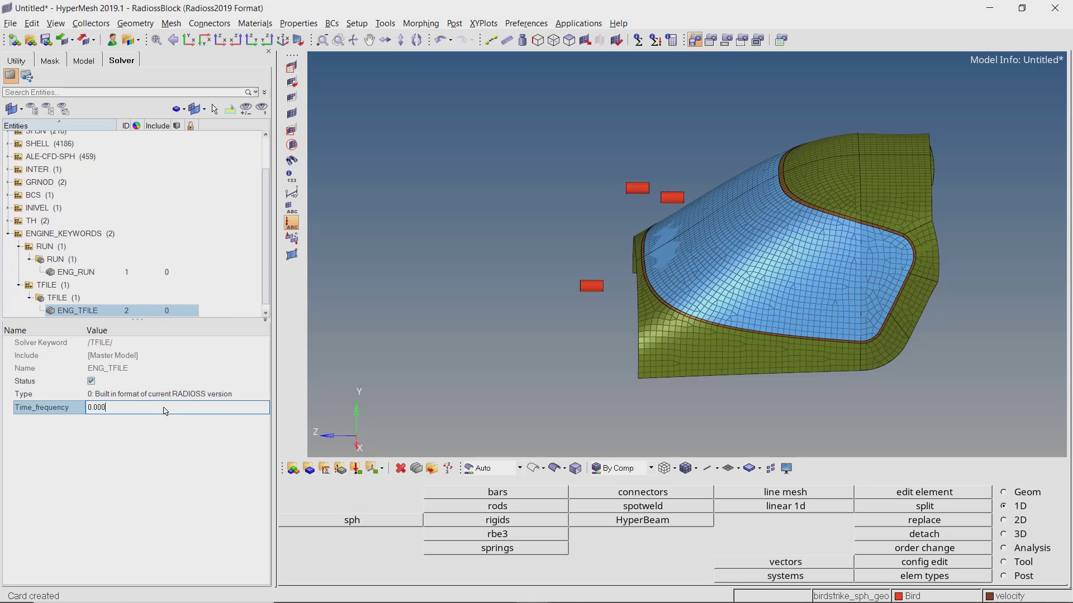
key("Return")
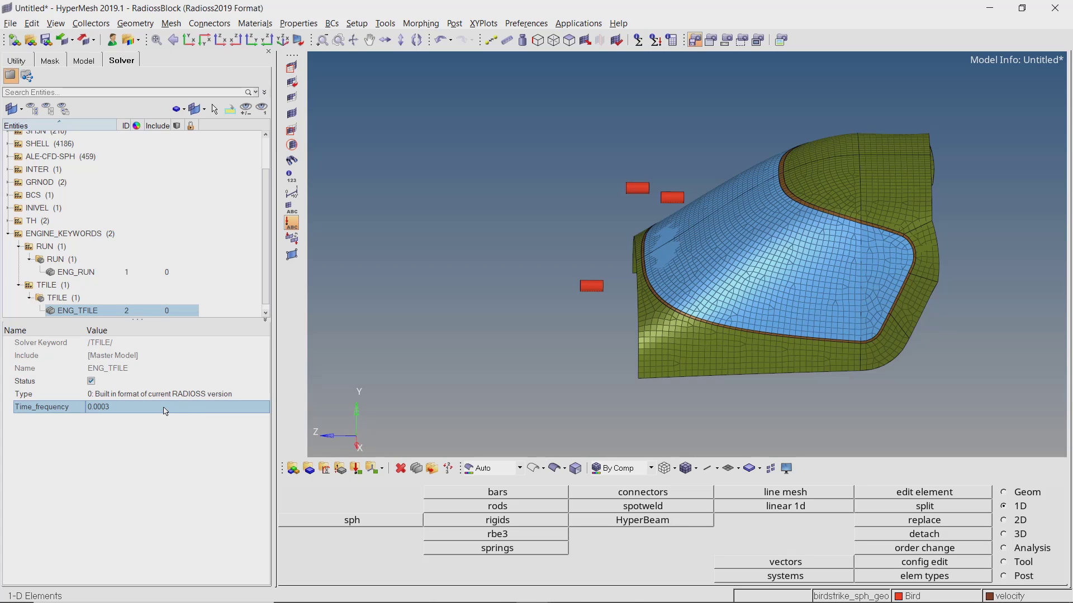
Create an ANIM/DT engine keyword and set its Tfreq to 0.0003.
right_click(66, 237)
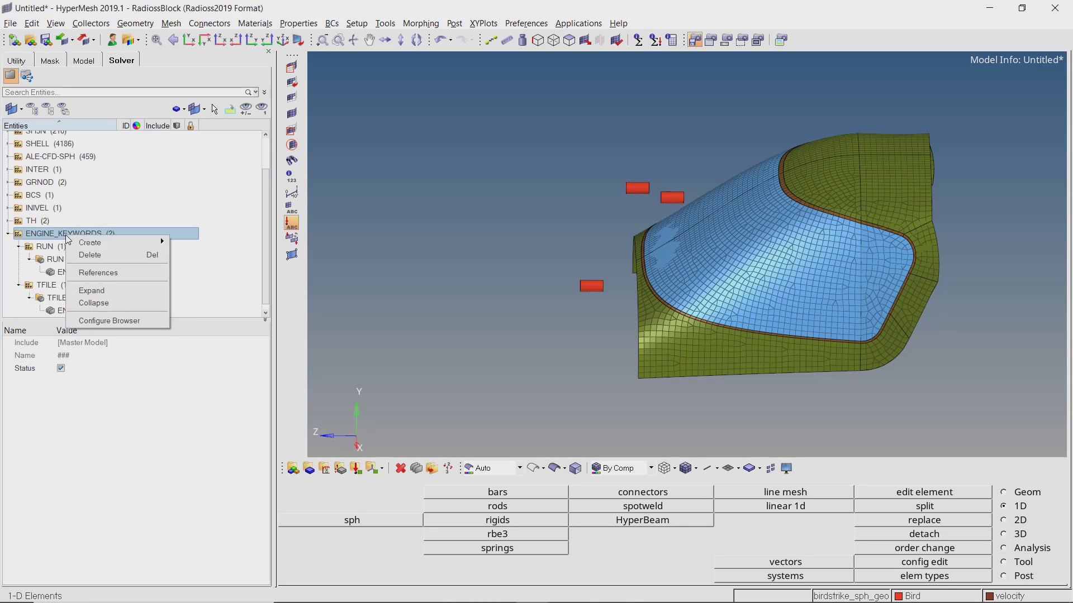
mouse_move(111, 249)
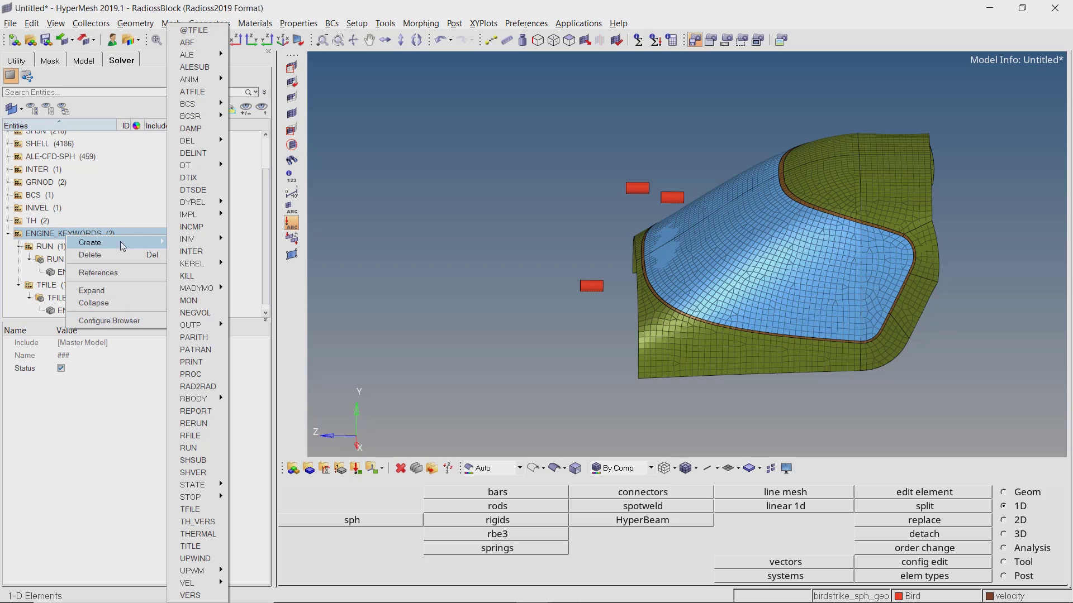
mouse_move(204, 83)
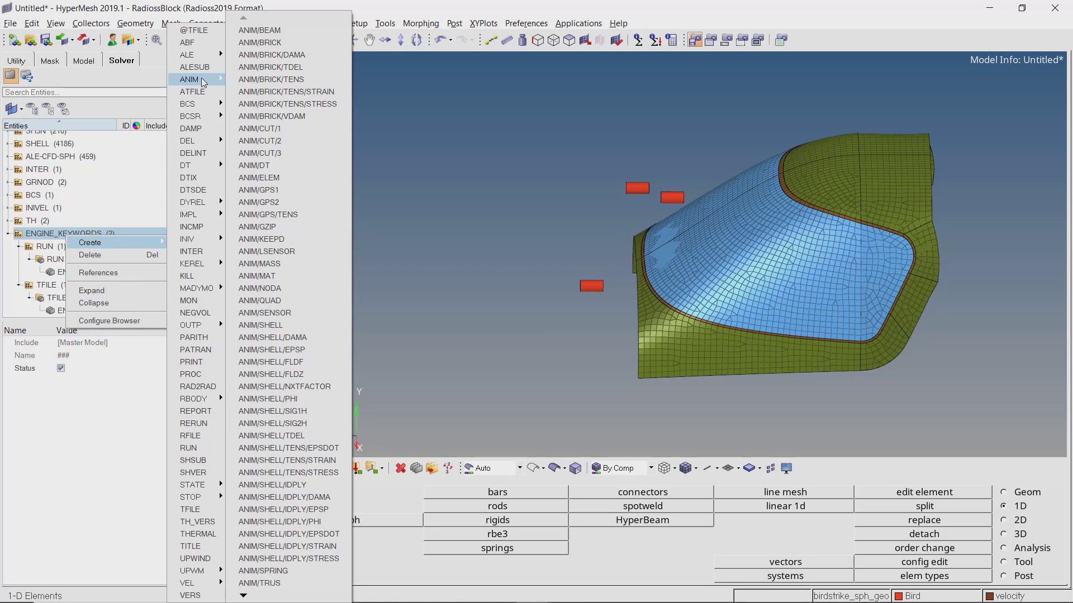
left_click(315, 168)
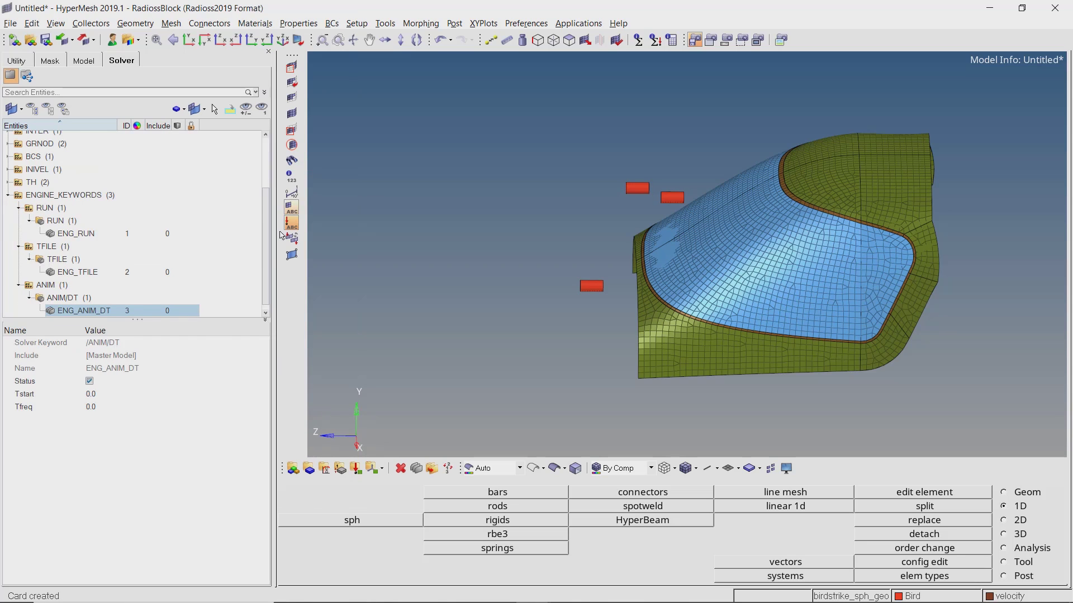
left_click(164, 408)
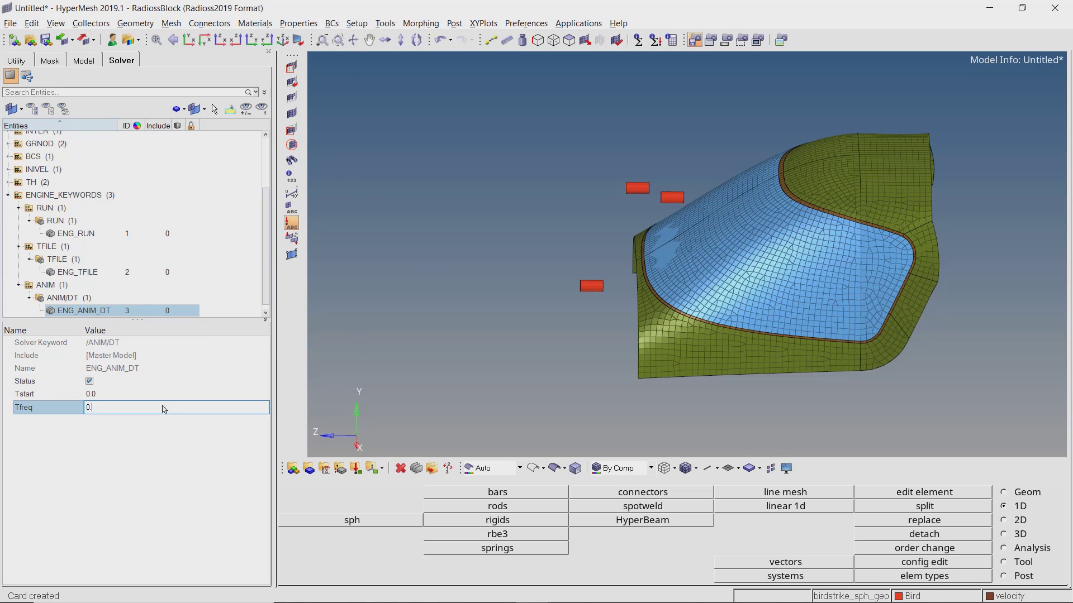
type("0.0003")
key("Return")
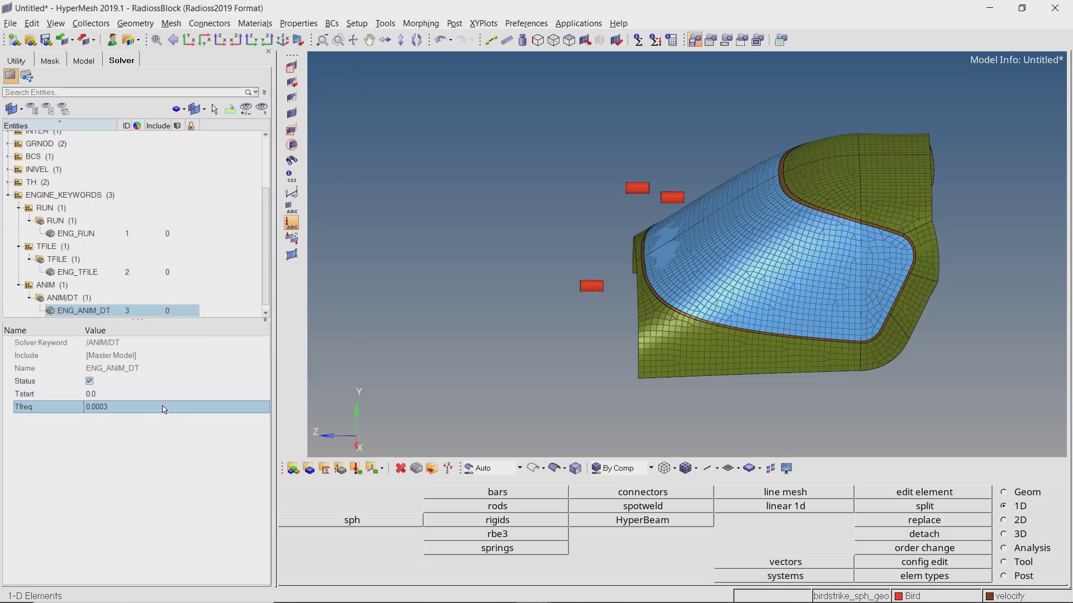
Create an ANIM/ELEM engine keyword with the EPSP, ENERGY, VONM, PRES and HOURG outputs enabled.
right_click(49, 286)
mouse_move(82, 298)
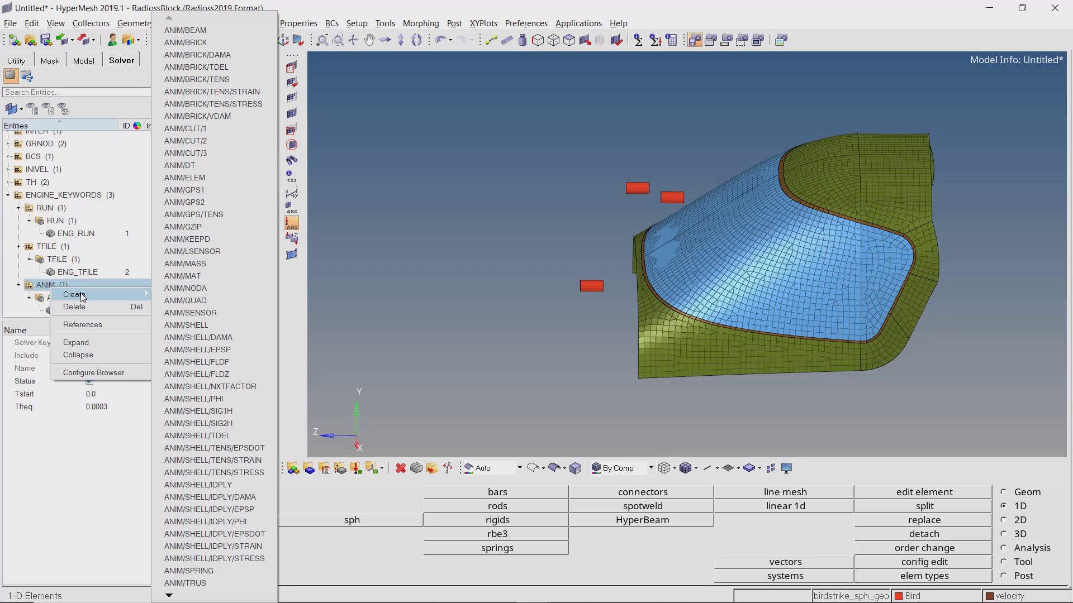
left_click(243, 180)
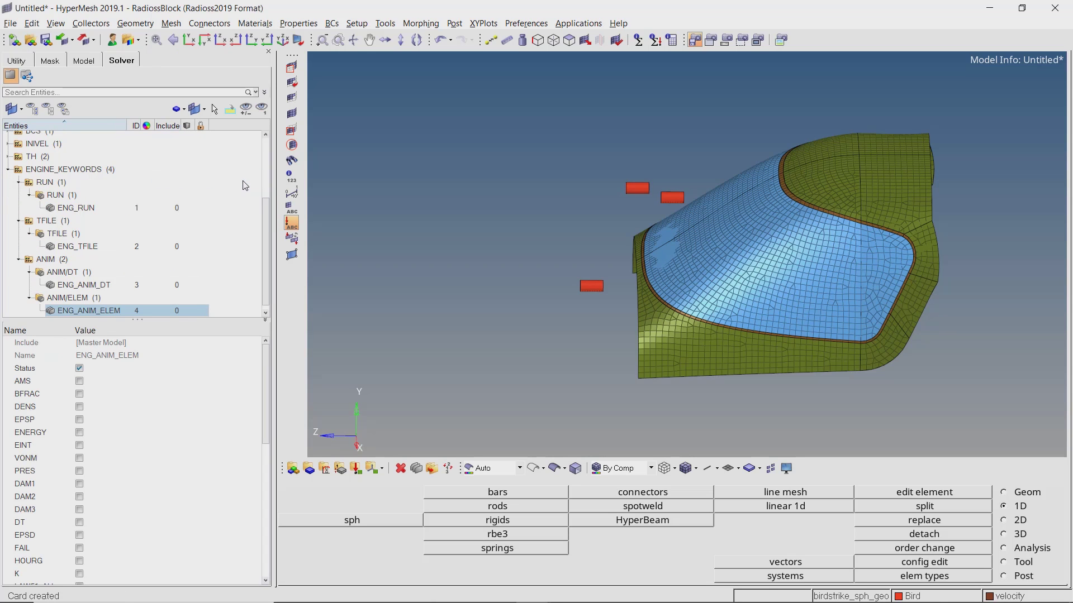
left_click(81, 422)
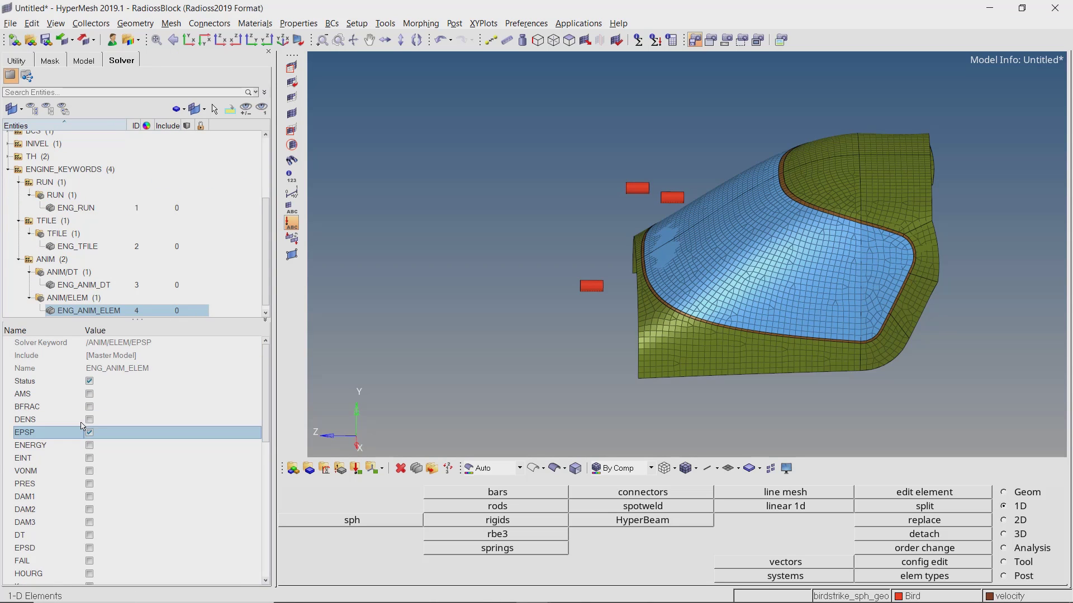
left_click(89, 446)
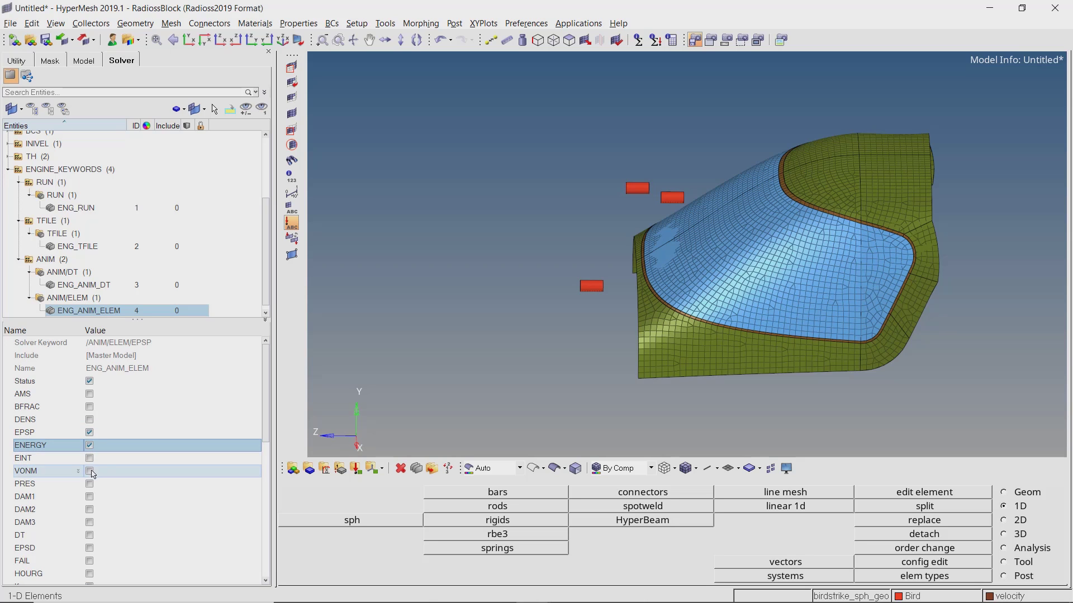
left_click(90, 471)
left_click(89, 483)
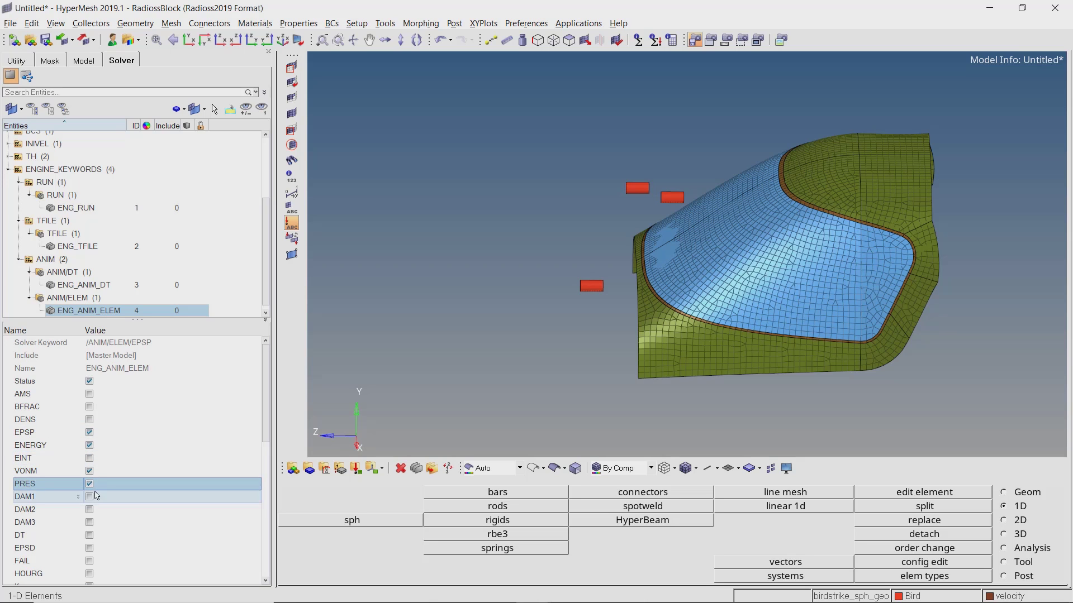
left_click(90, 575)
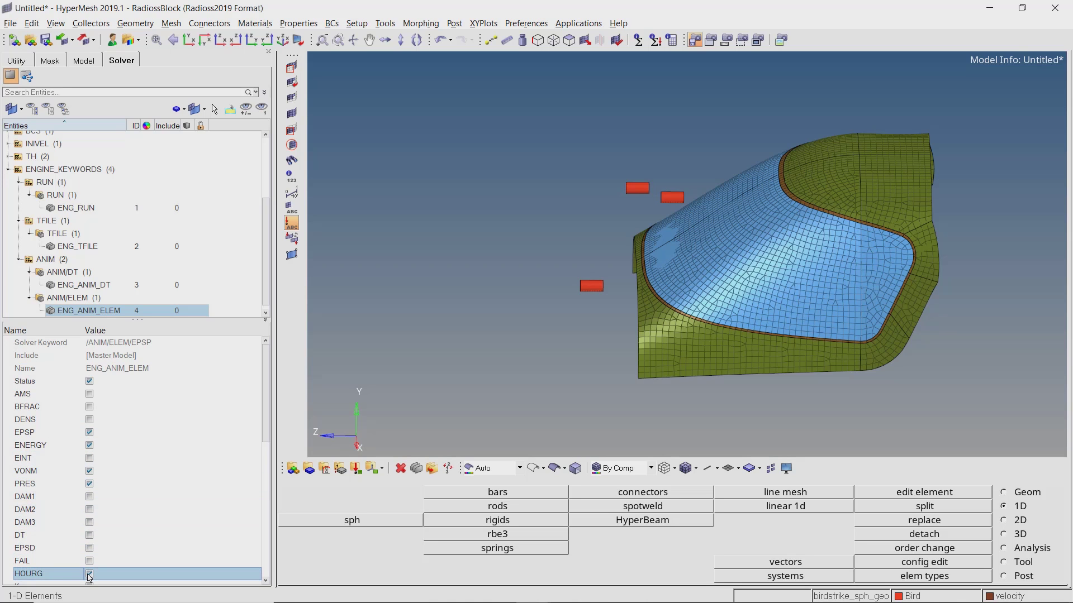
Create an ANIM/VECT engine keyword with the ACC, CONT, DISP, PCONT and CONT2 outputs enabled.
left_click(52, 264)
right_click(53, 264)
mouse_move(109, 267)
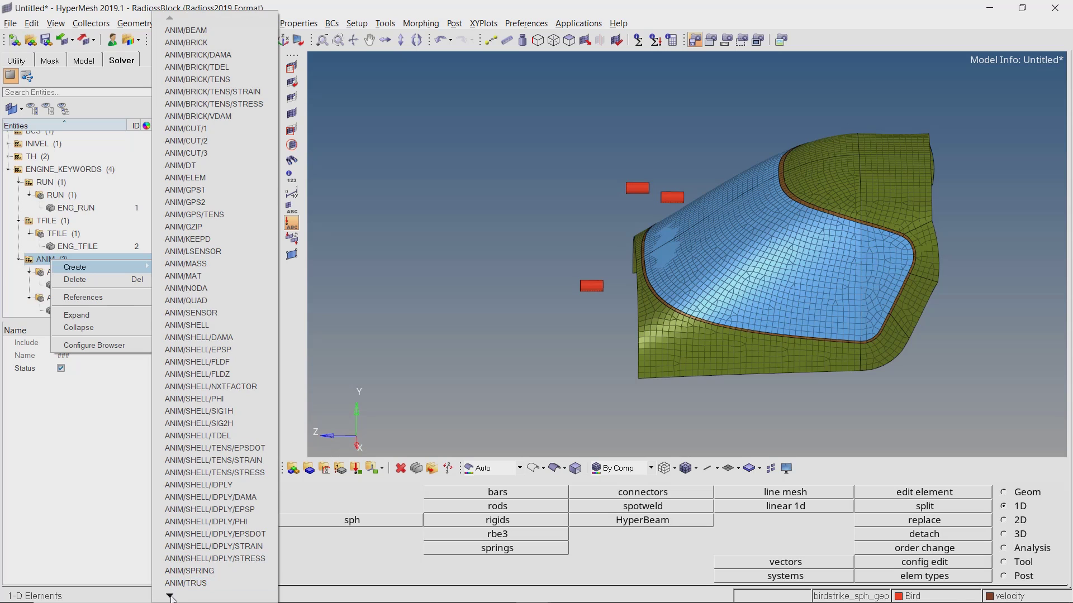
mouse_move(171, 596)
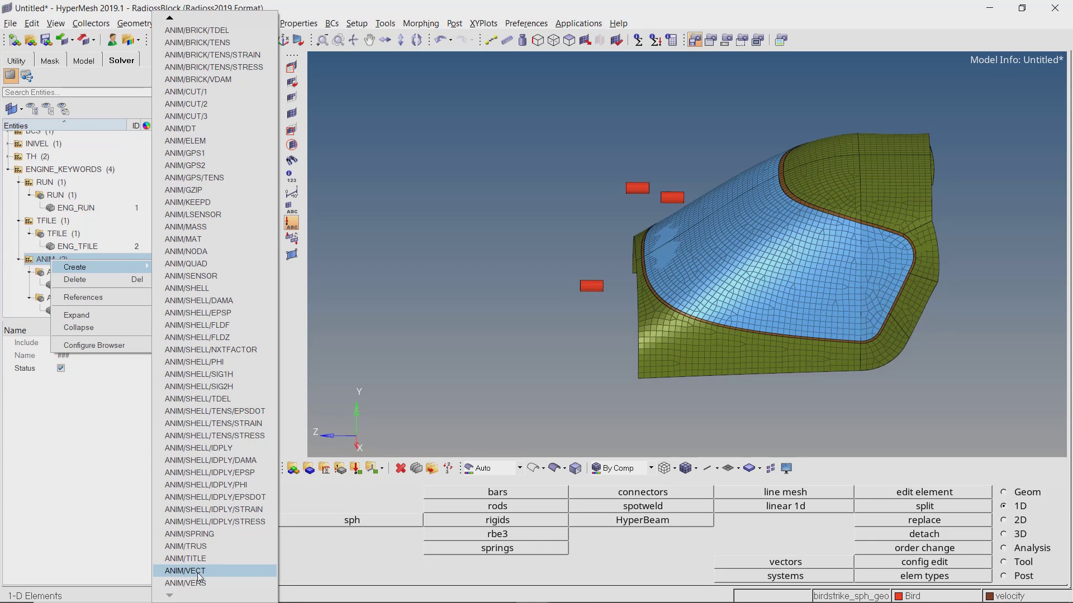
left_click(197, 572)
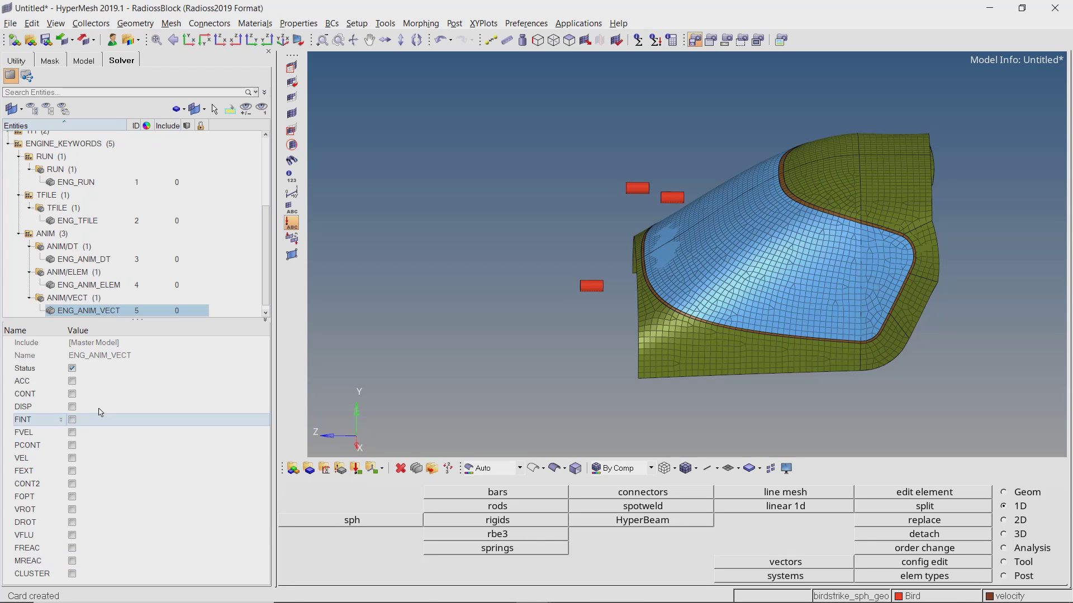
left_click(72, 381)
left_click(90, 407)
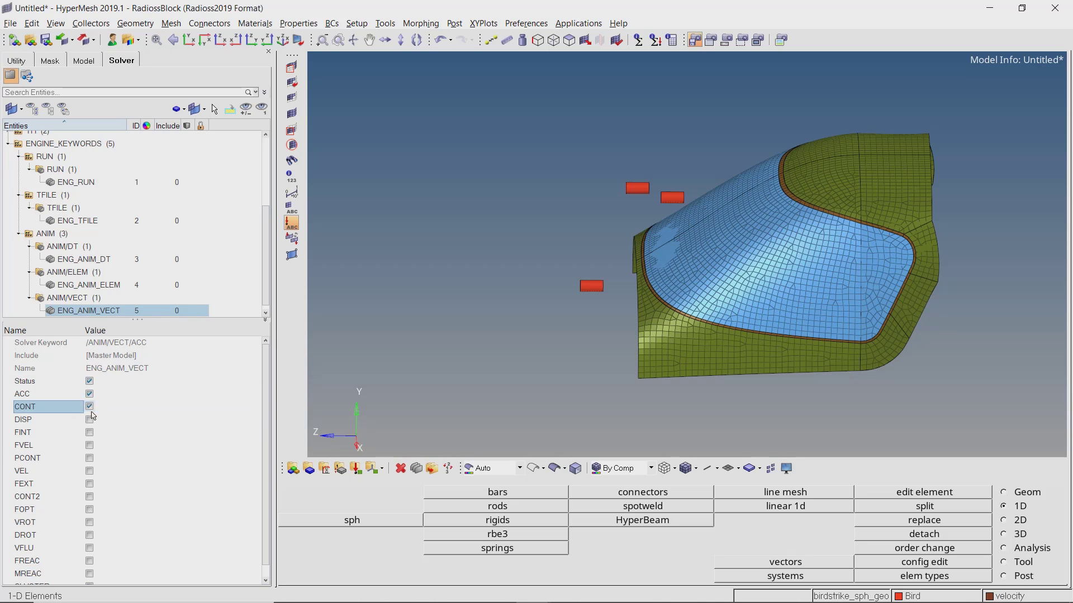
left_click(90, 420)
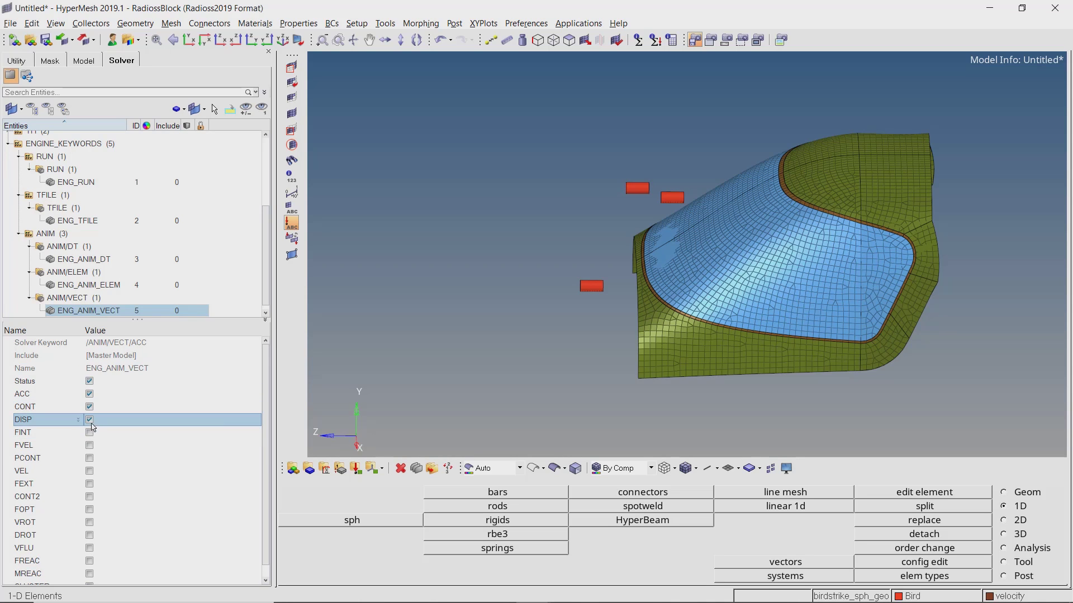
left_click(89, 458)
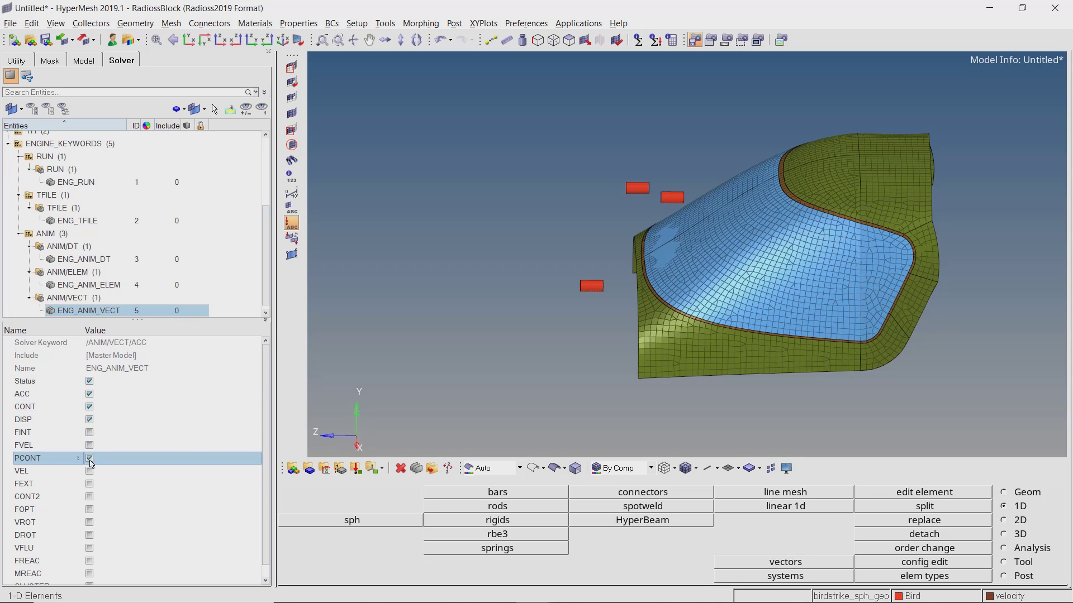
left_click(90, 498)
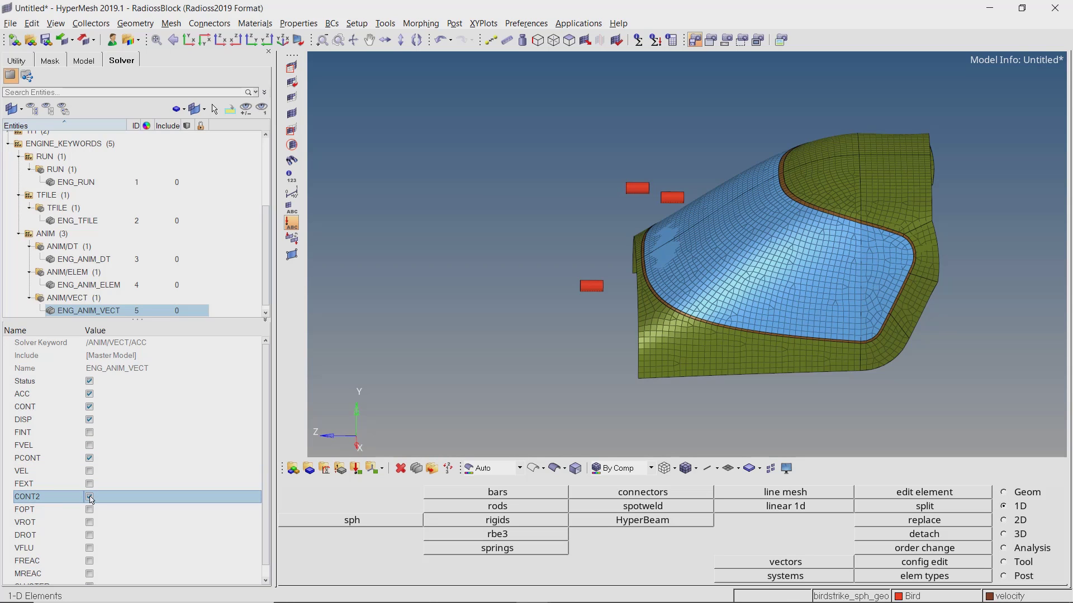
Create a MON card under the engine keywords.
right_click(90, 145)
mouse_move(148, 153)
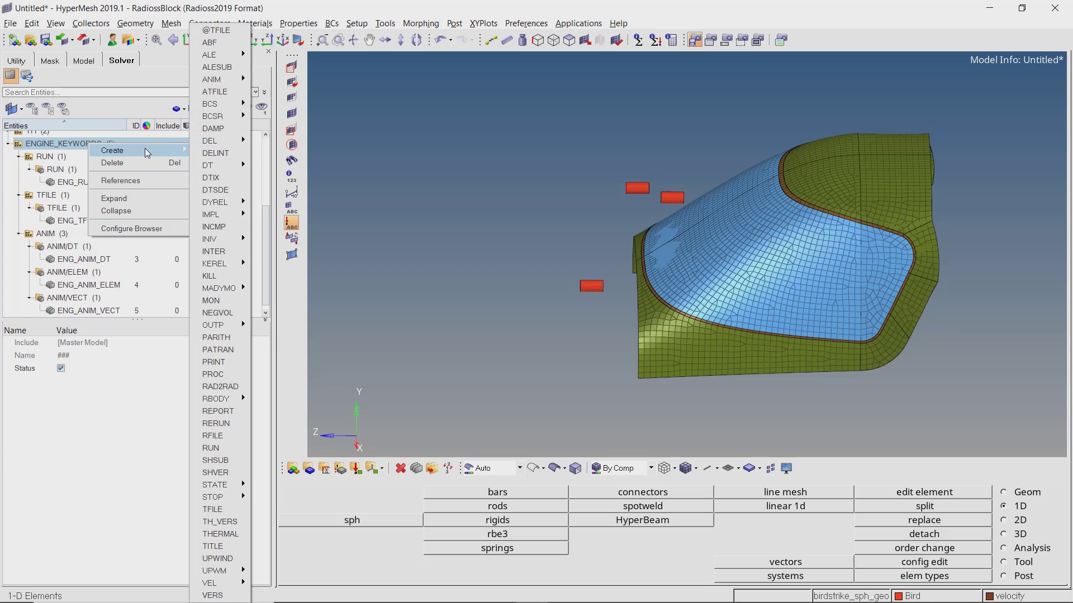
left_click(232, 305)
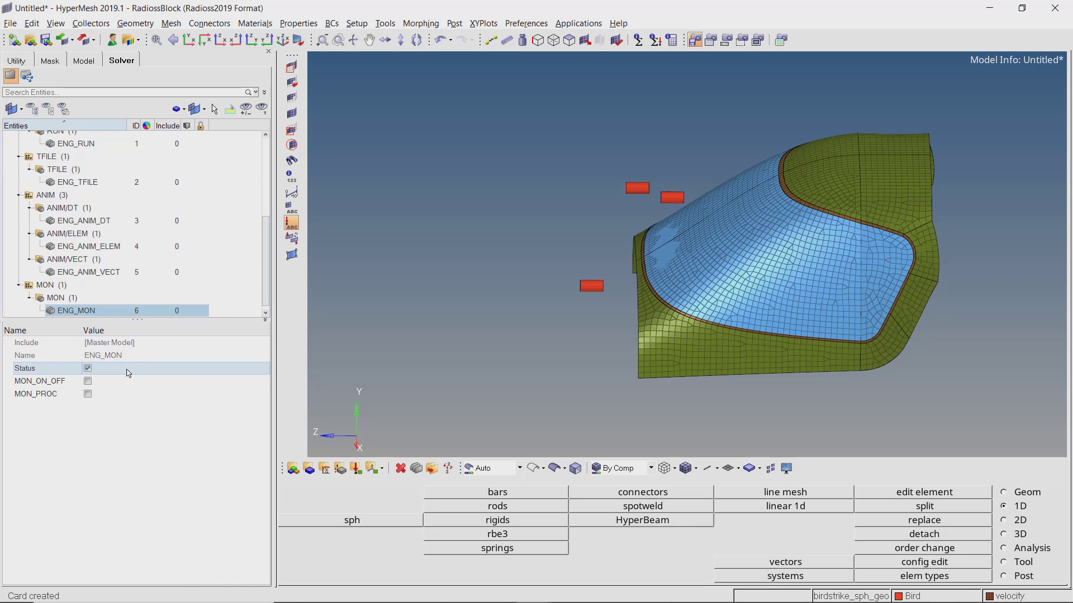
Enable MON_ON_OFF on the MON card with value ON and collapse the engine keywords group.
left_click(87, 384)
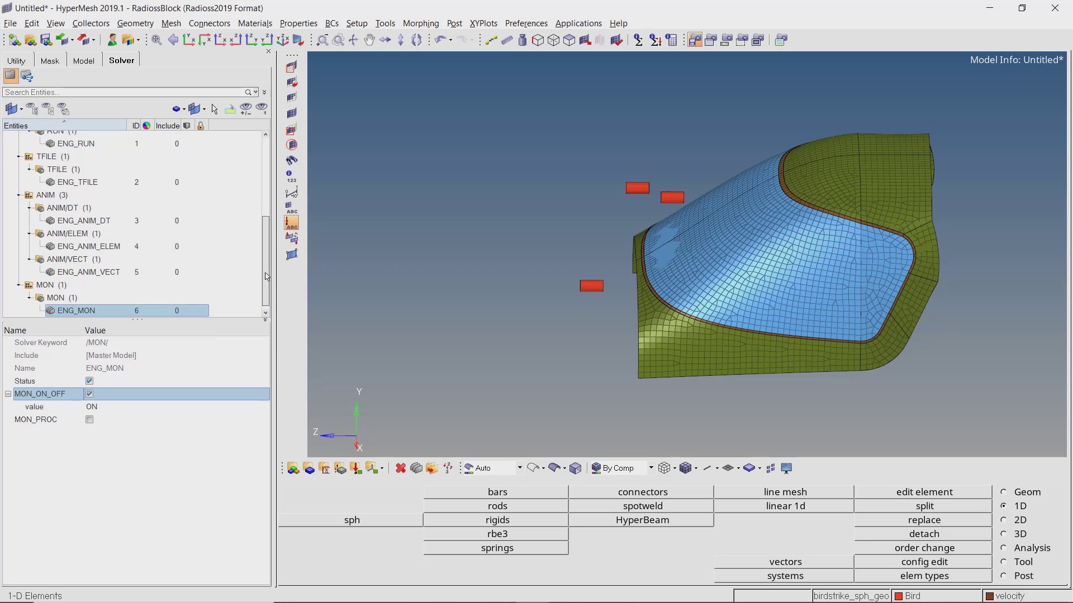
left_click_drag(266, 279, 271, 226)
left_click(45, 191)
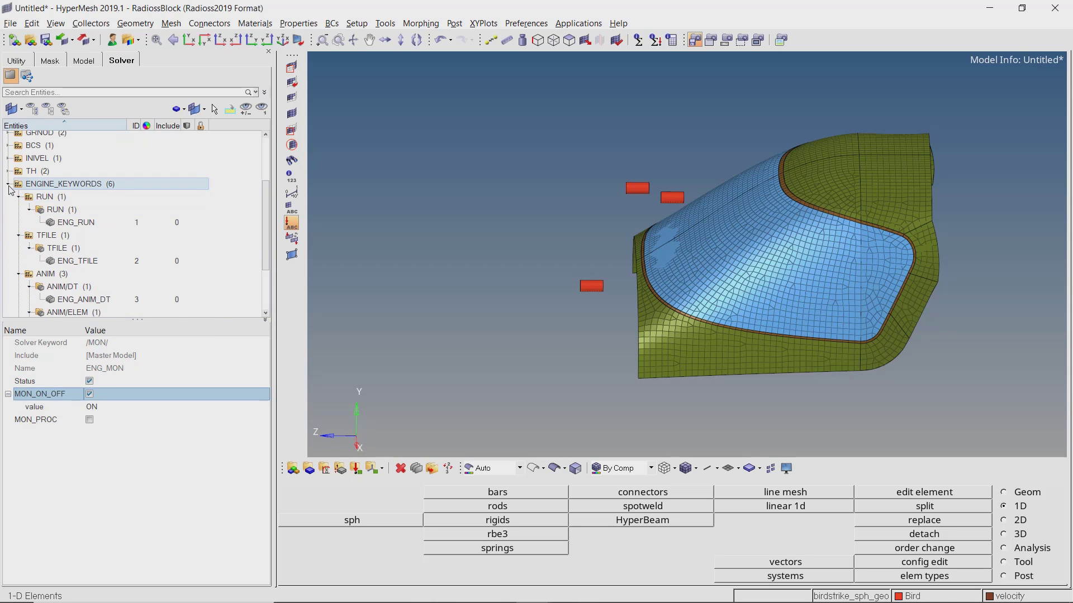
left_click(9, 191)
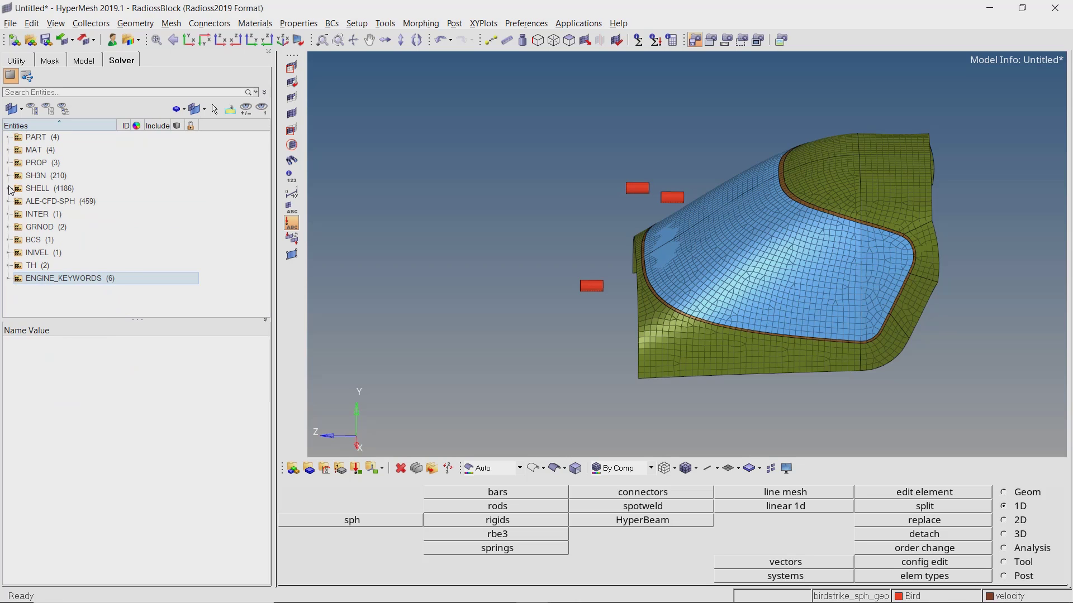
Create an ALE_CFD_SPH_CARD with ALE_SPHGLO enabled and SPHGLO_Alpha at 0.25.
left_click(63, 201)
right_click(67, 202)
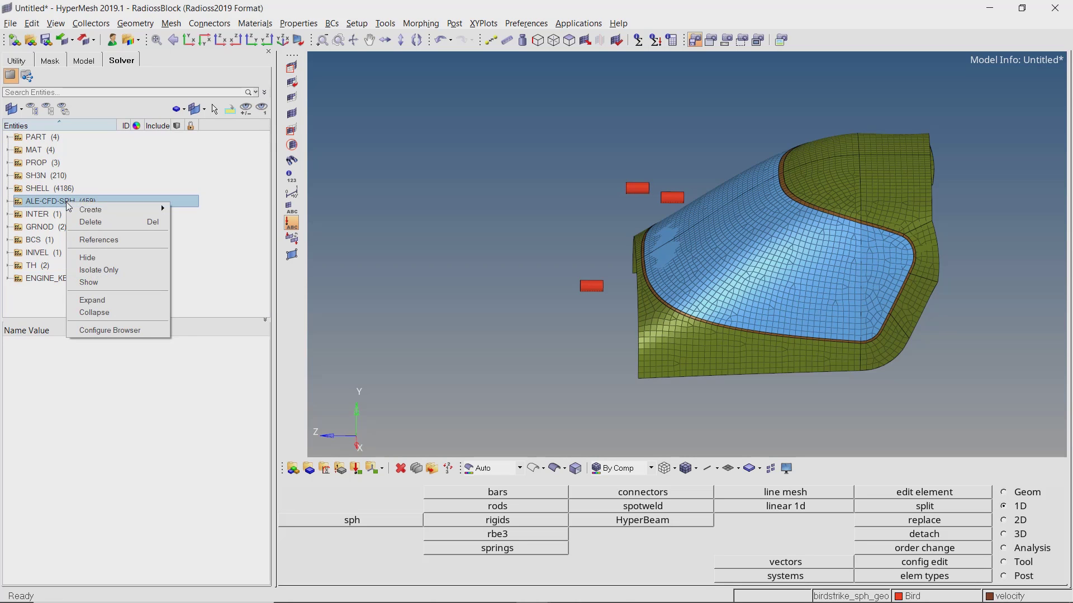
mouse_move(132, 213)
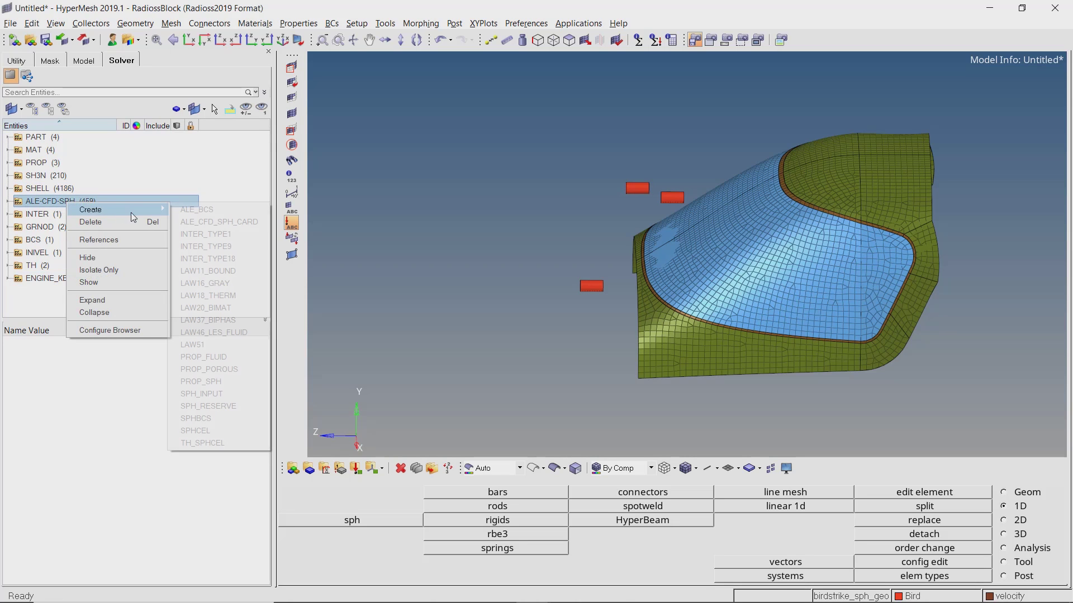
left_click(209, 222)
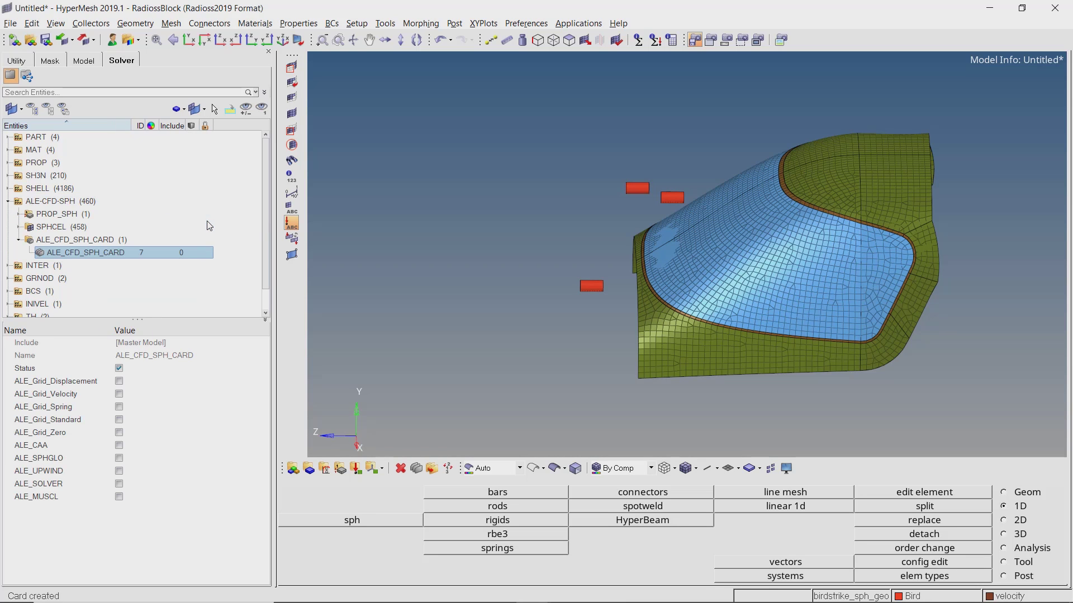
left_click(120, 458)
left_click(158, 484)
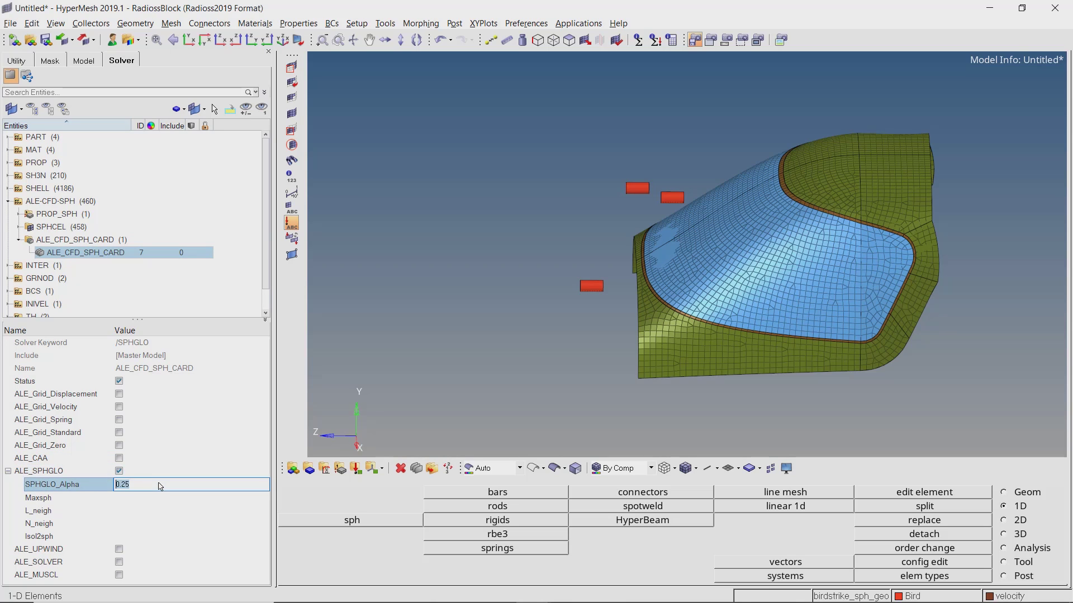
key("Return")
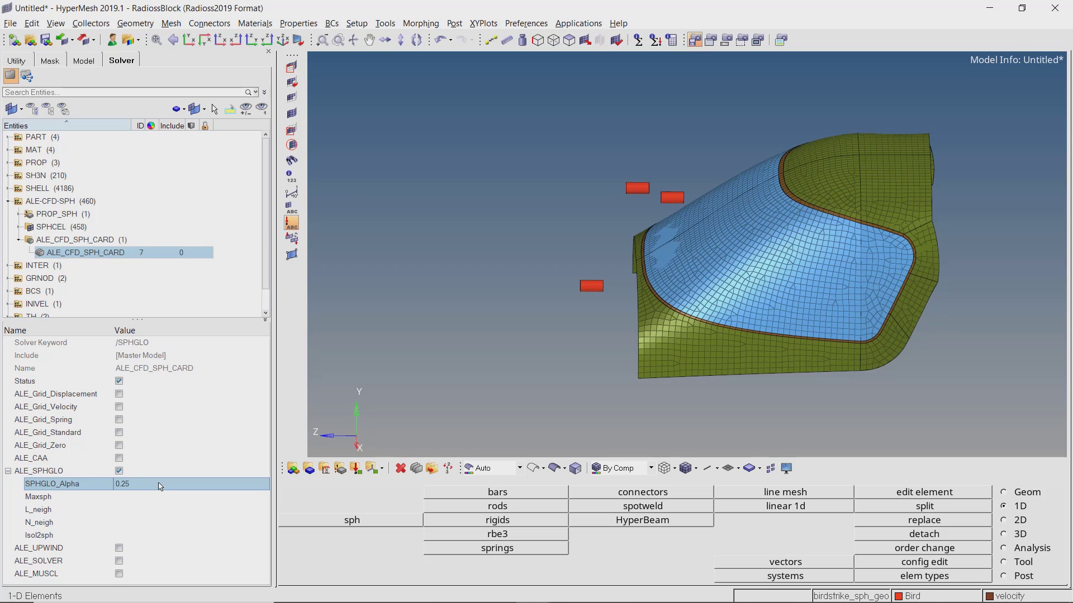
left_click(10, 202)
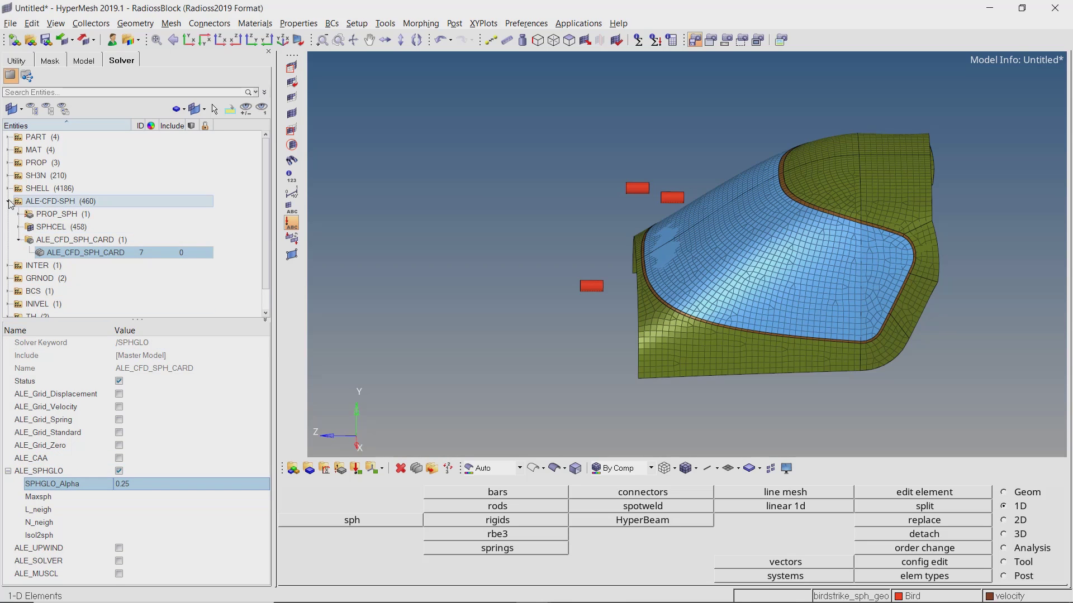
Save the model as run1 in a new Run1 folder inside the Birdstrike directory.
left_click(10, 23)
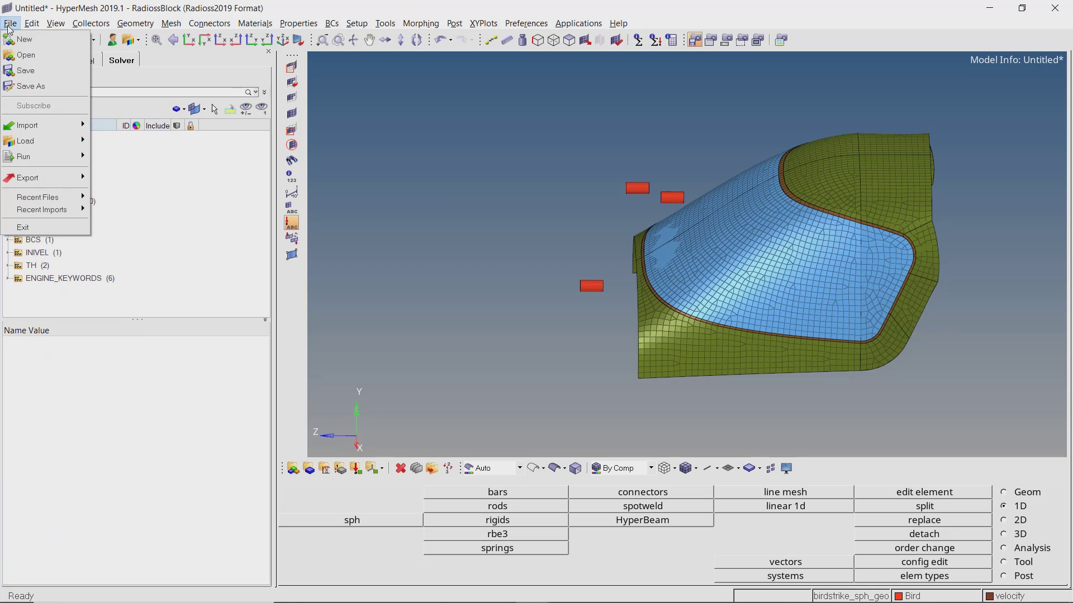
left_click(35, 70)
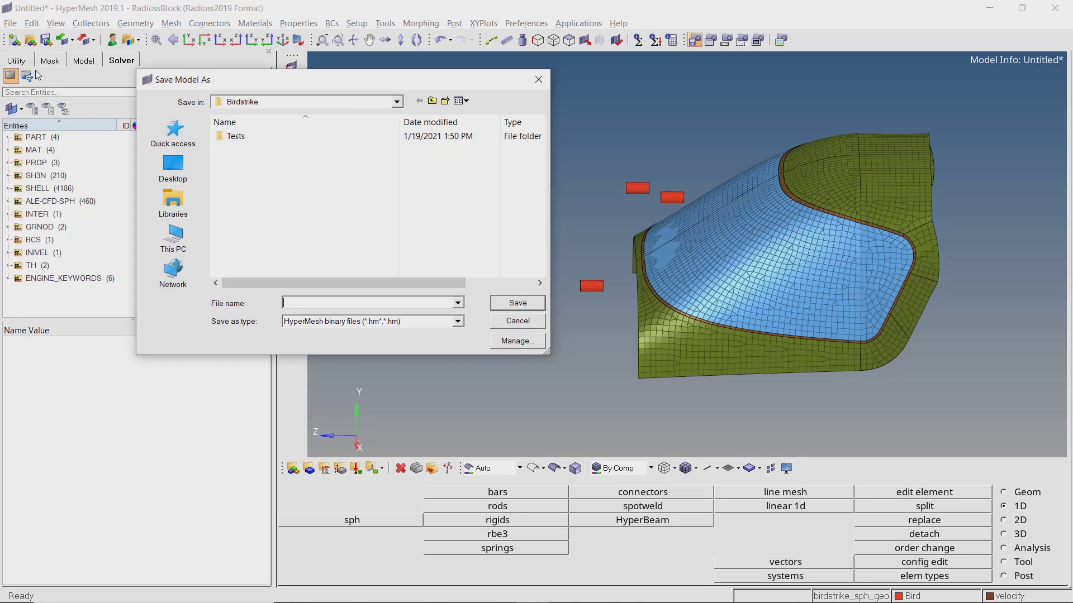
left_click(444, 102)
type("Run1")
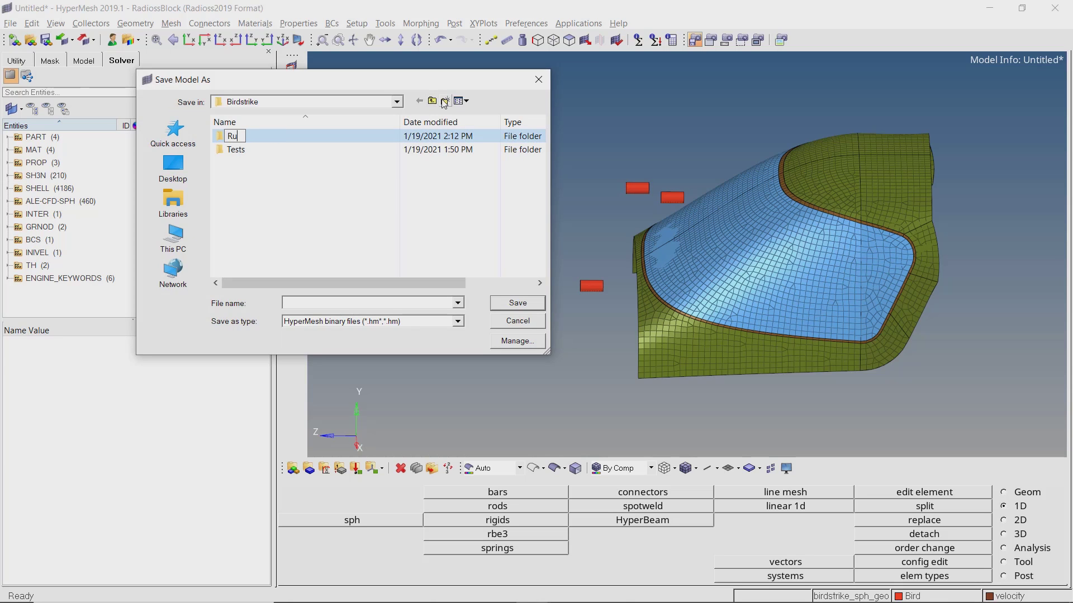
key("Return")
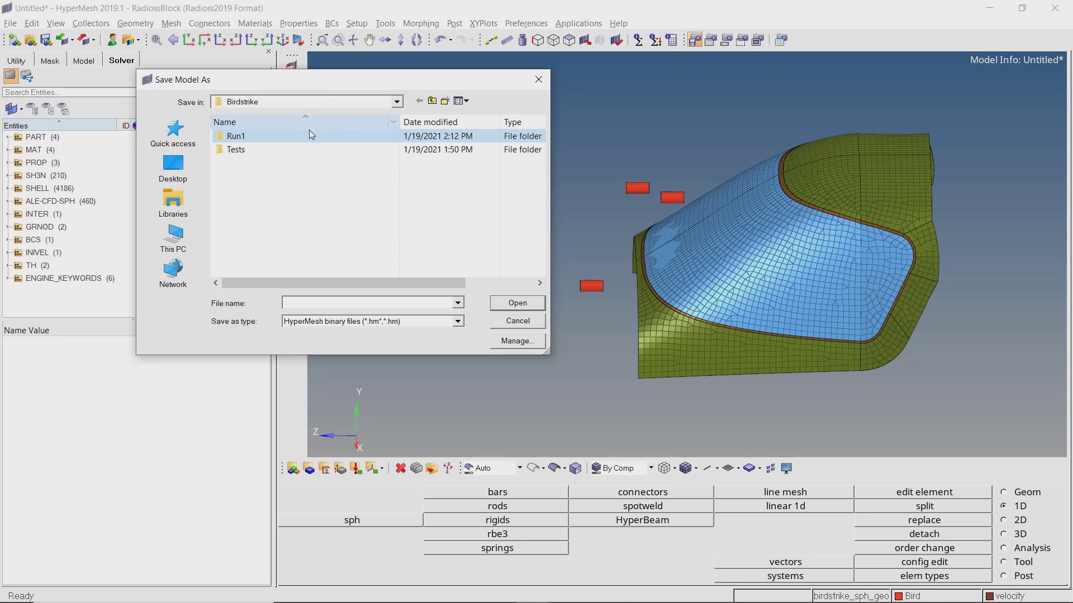
double_click(287, 137)
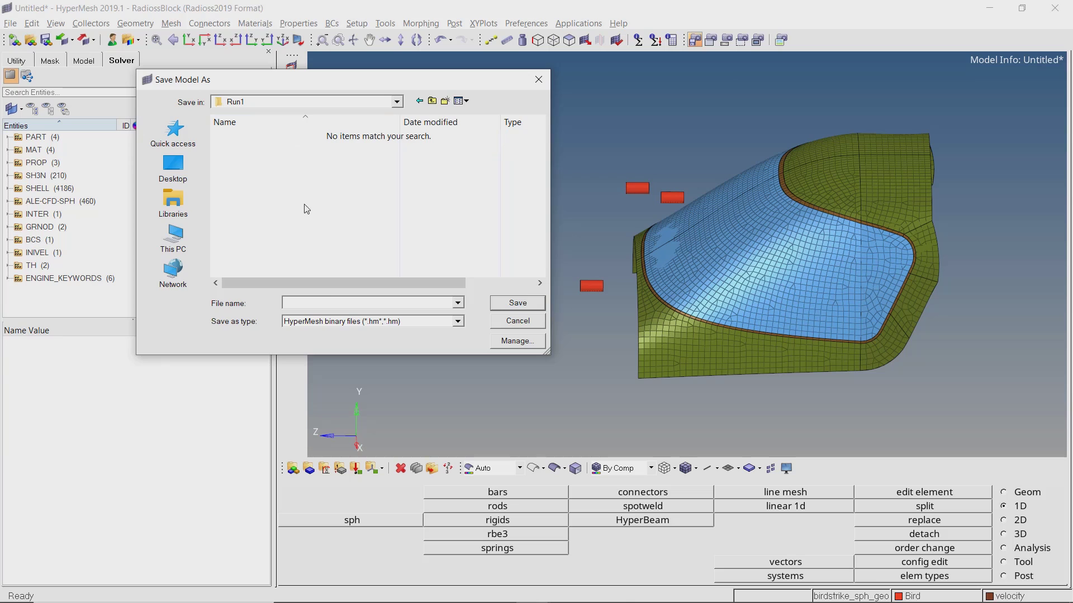
left_click(328, 302)
type("run1")
key("Return")
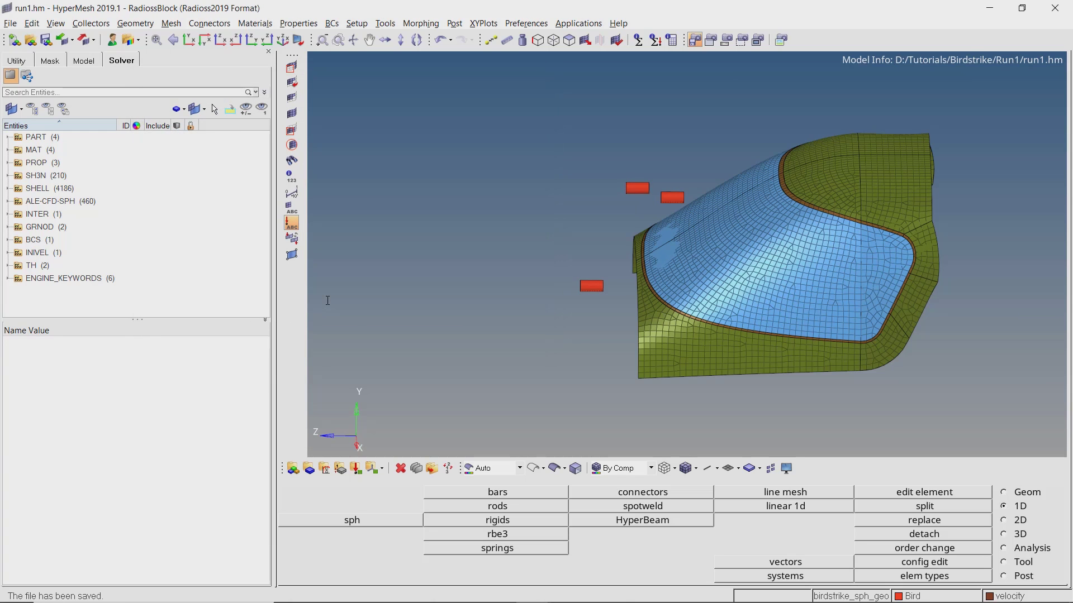
Open the Radioss run settings from the analysis page and set the run options to -both -nthread 6.
left_click(1044, 554)
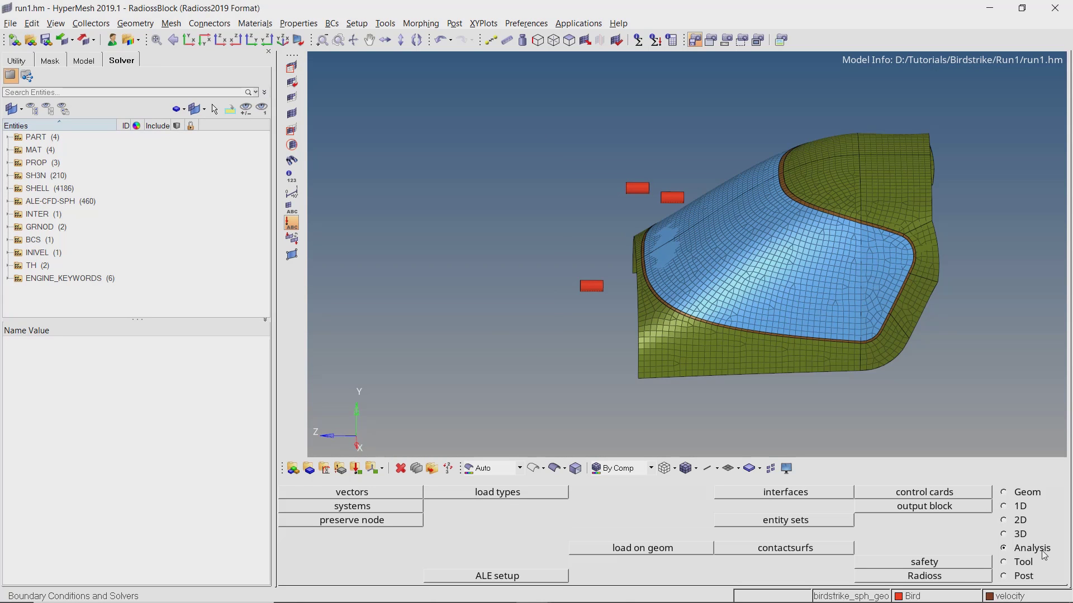
left_click(967, 579)
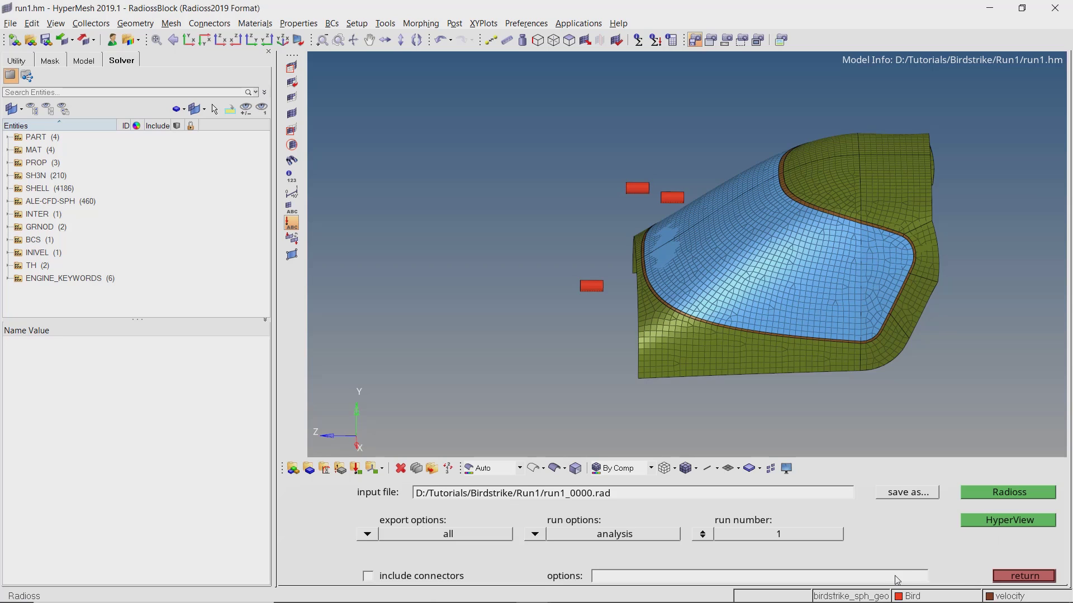
type("-both -nthread 6")
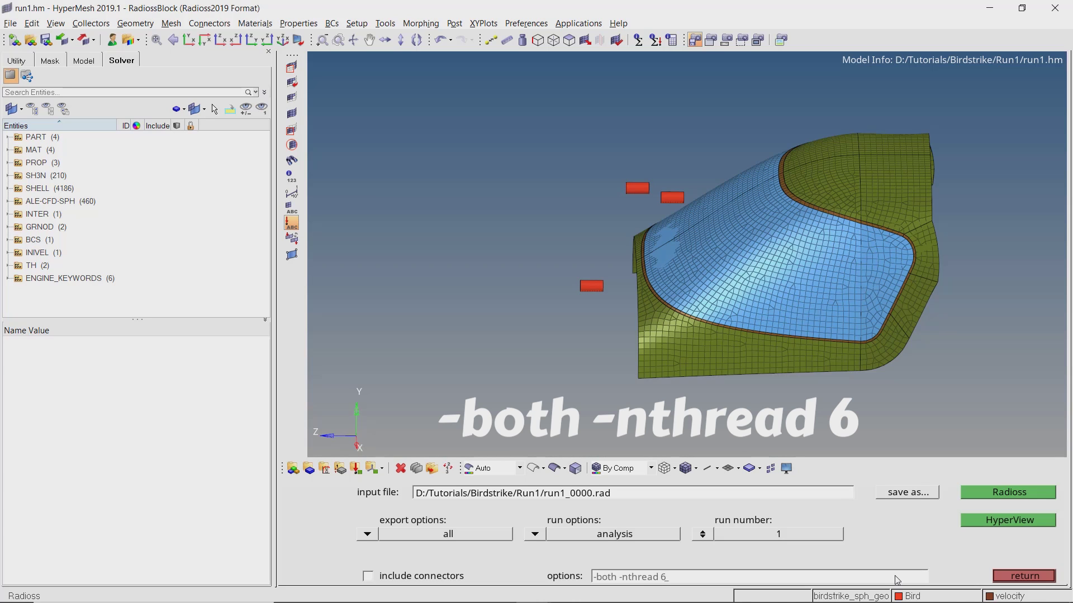
key("Return")
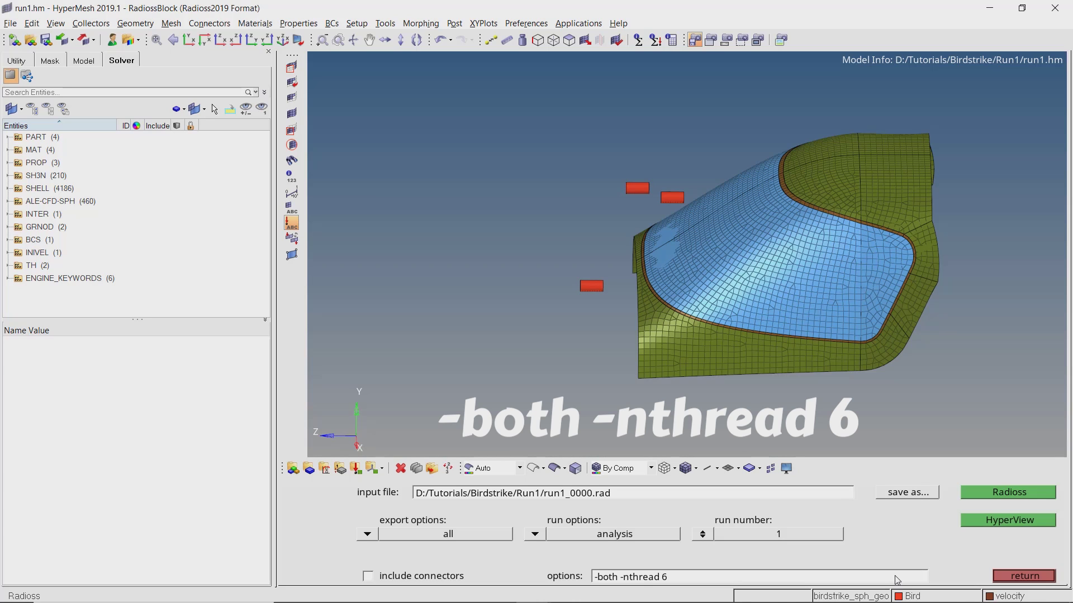
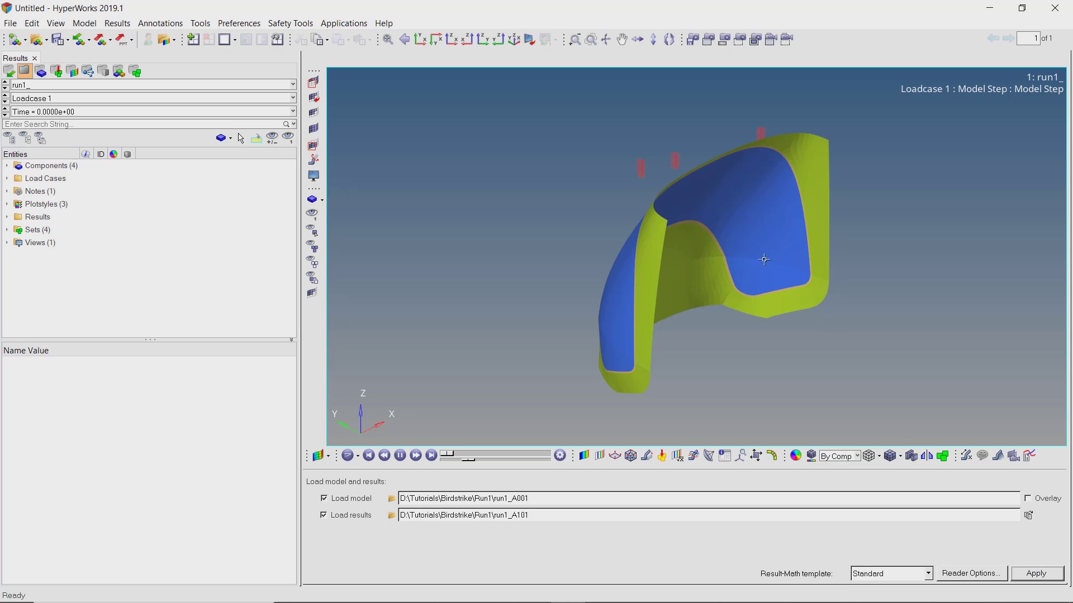
In HyperView, create a new node set for the loaded run1 results.
left_click_drag(738, 247, 519, 306, "ctrl")
scroll(519, 306, "up", 2)
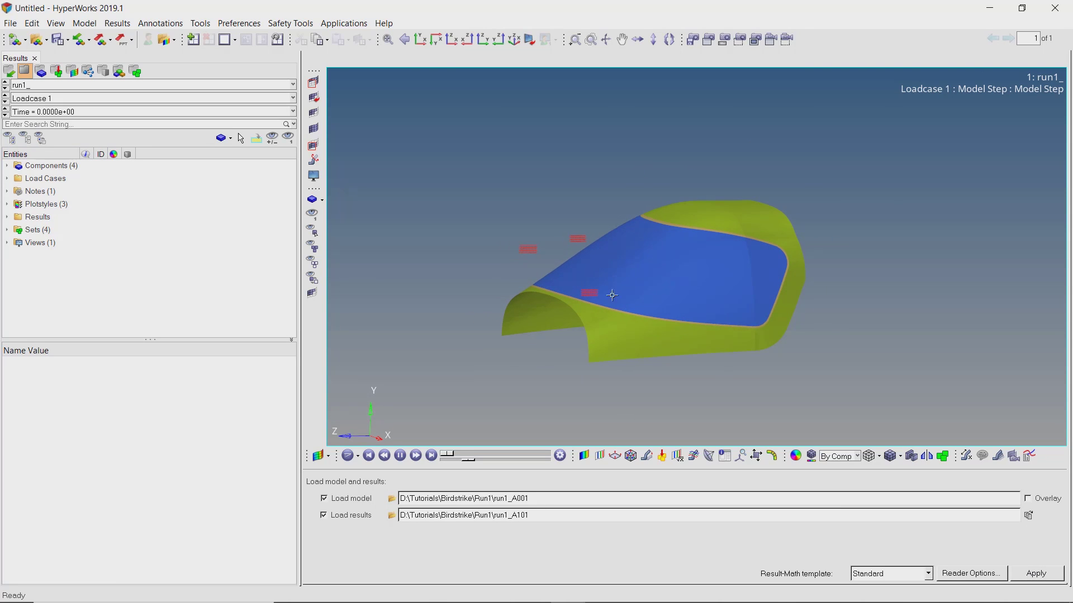
right_click_drag(520, 306, 691, 251, "ctrl")
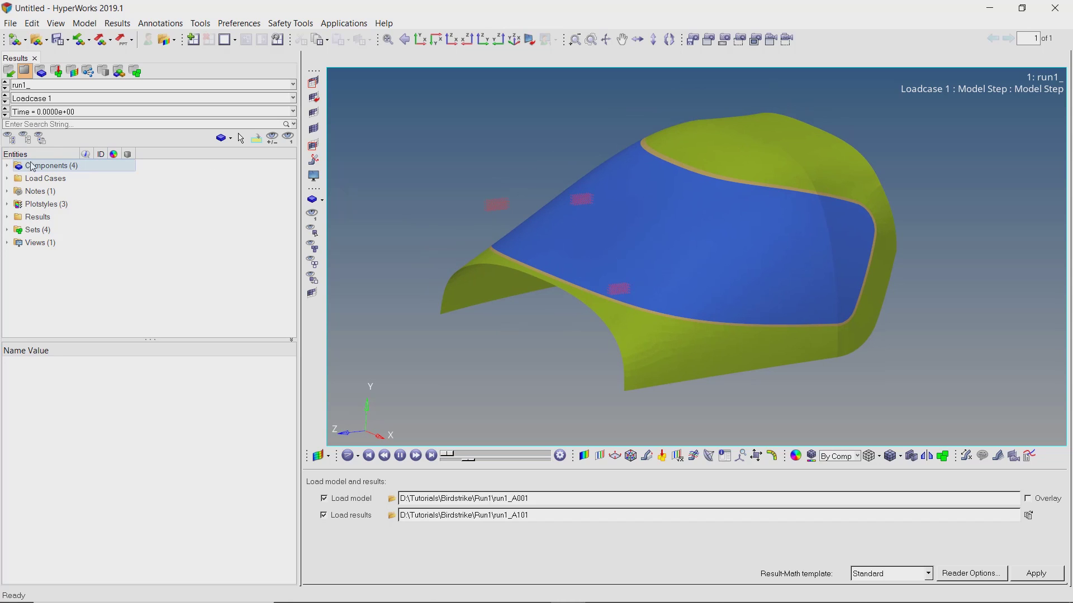
left_click(7, 167)
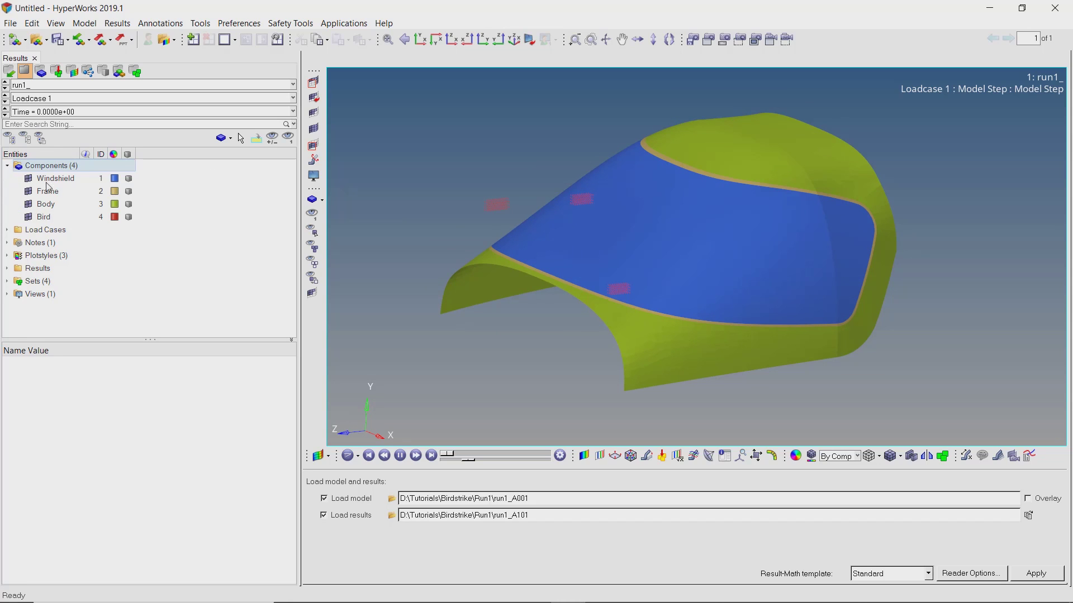
right_click(229, 169)
mouse_move(271, 178)
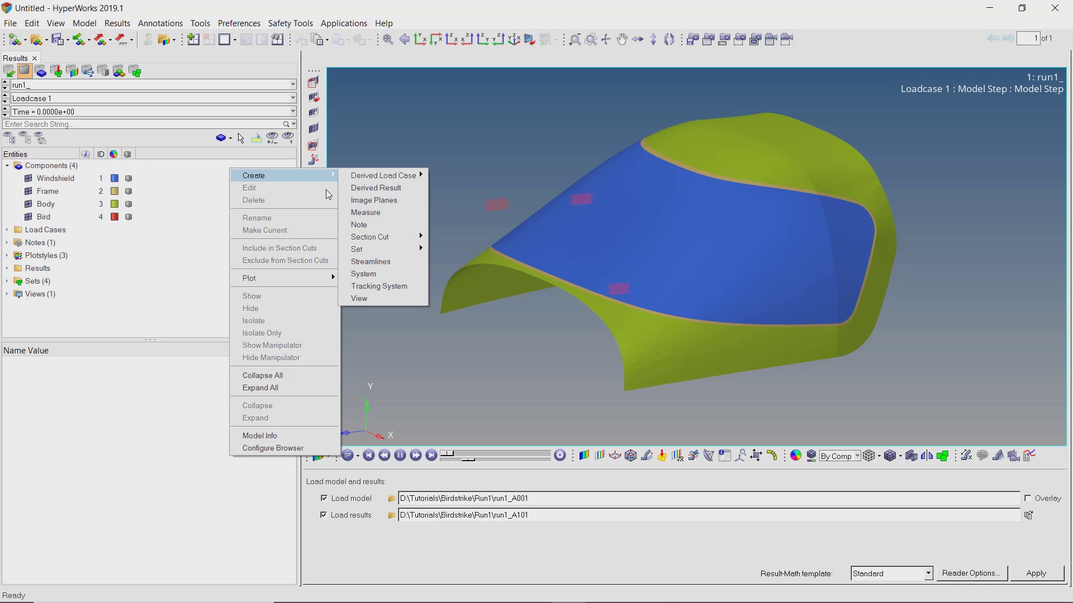
mouse_move(414, 254)
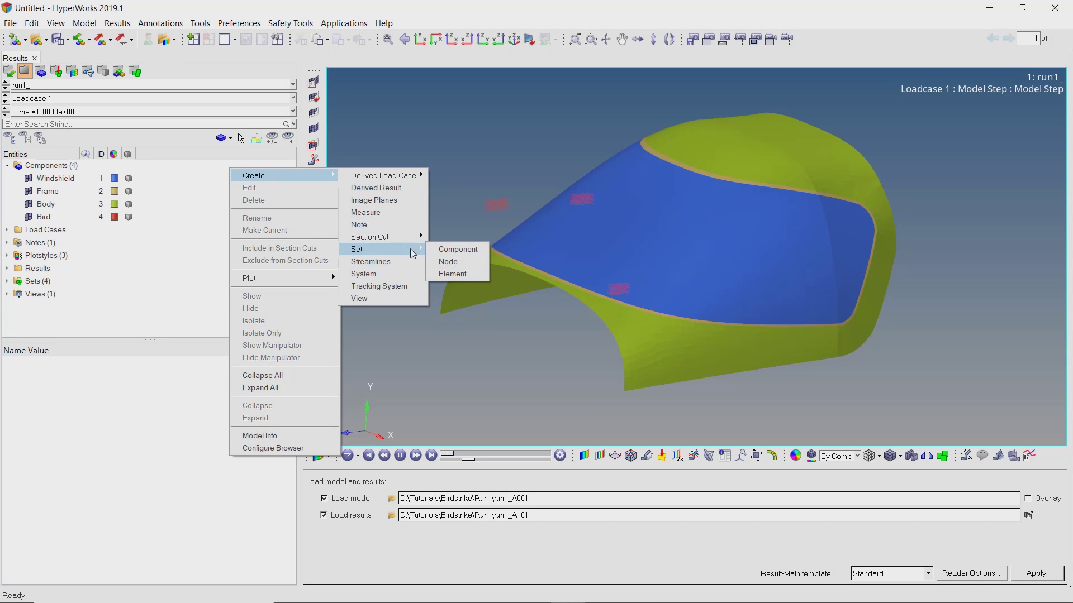
left_click(450, 262)
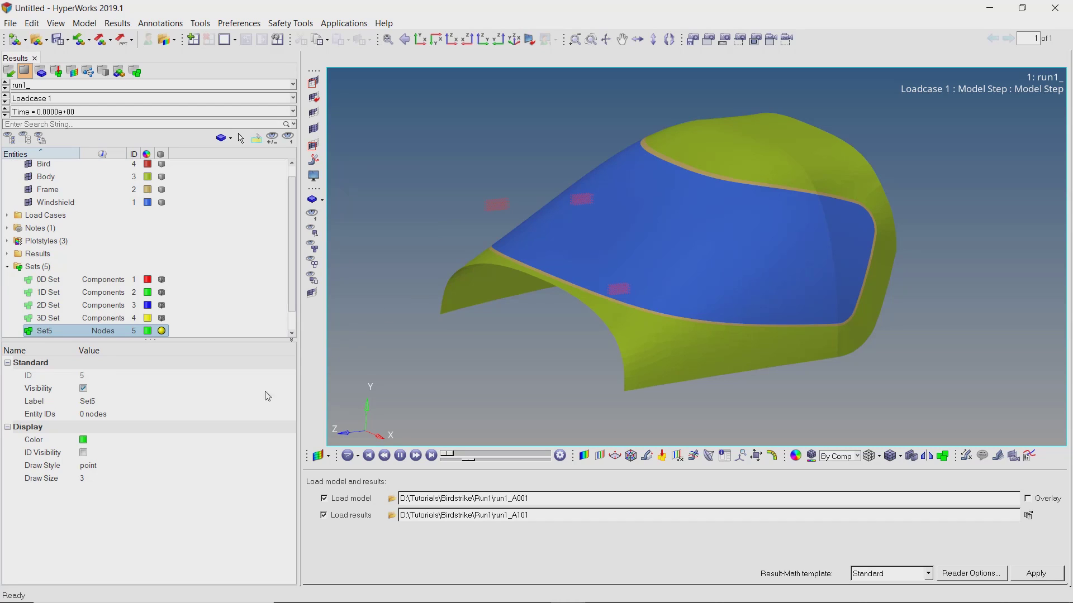
Add all nodes of component ID 4, the Bird, to the new node set.
left_click(213, 416)
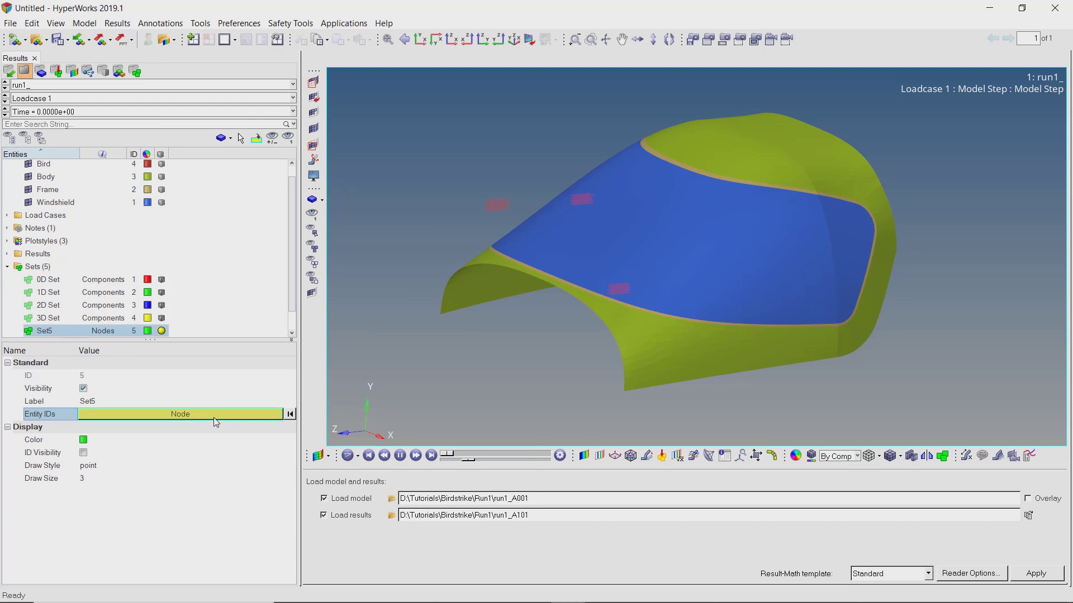
left_click(215, 417)
left_click(308, 504)
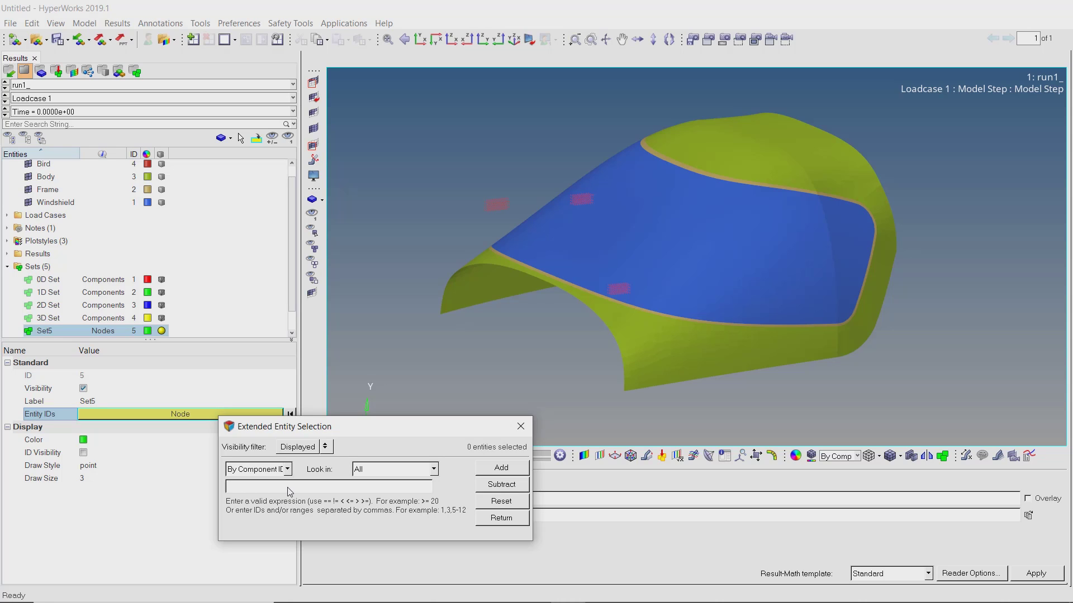
type("4")
left_click(502, 468)
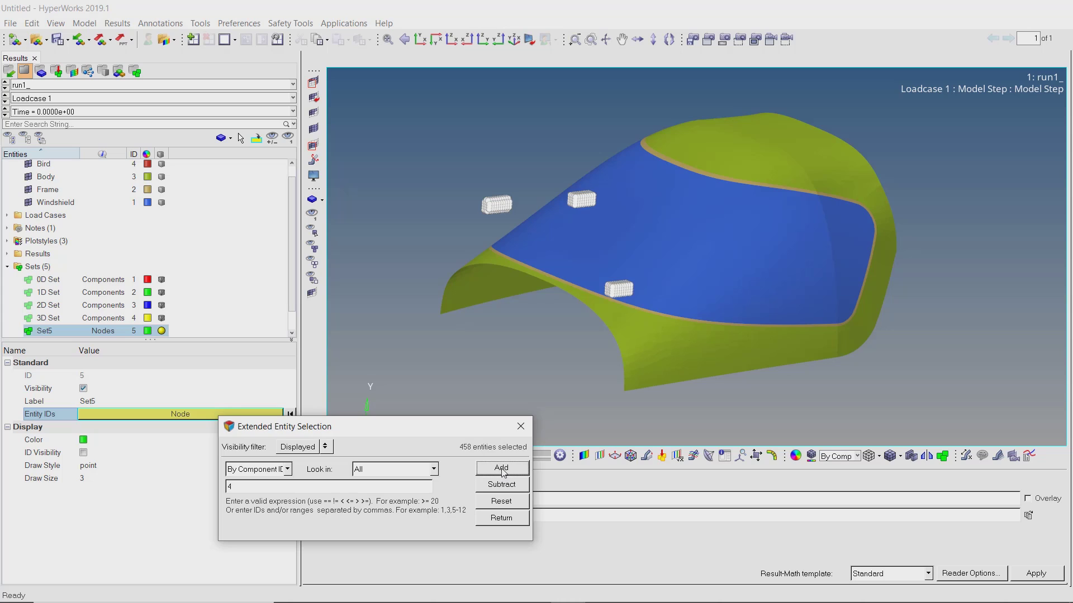
left_click(501, 518)
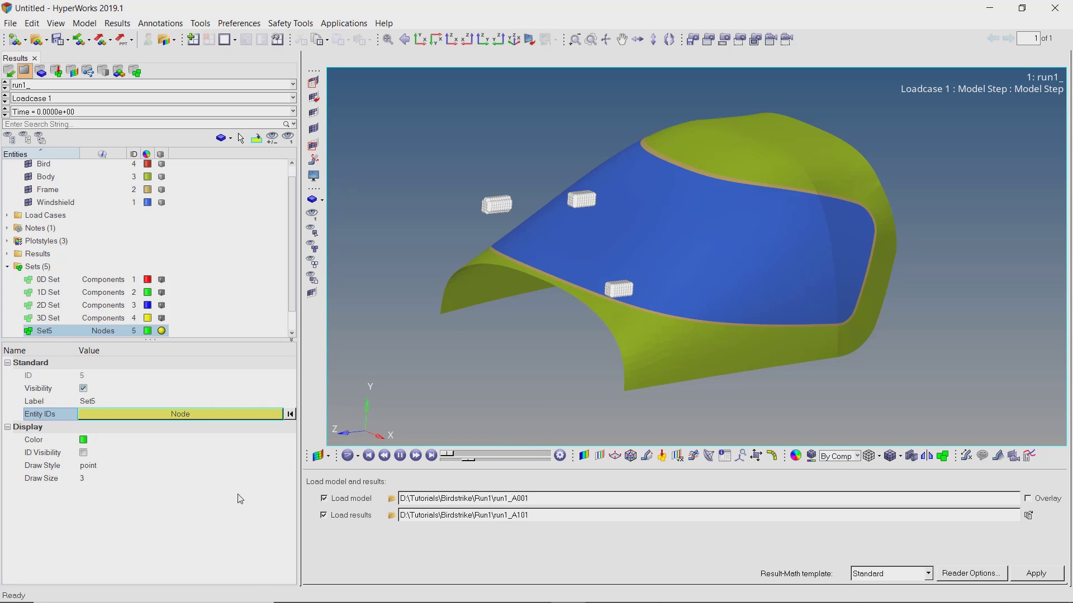
Display the bird node set as spheres with draw size 7 and a dark grey color.
left_click(156, 467)
left_click(156, 467)
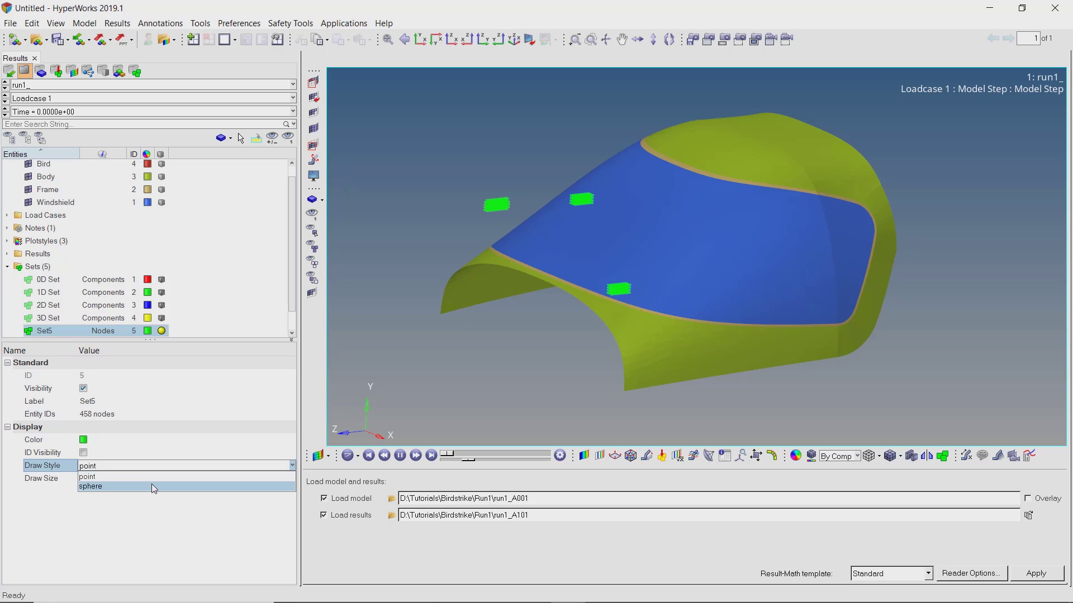
left_click(152, 485)
left_click(154, 482)
left_click(154, 482)
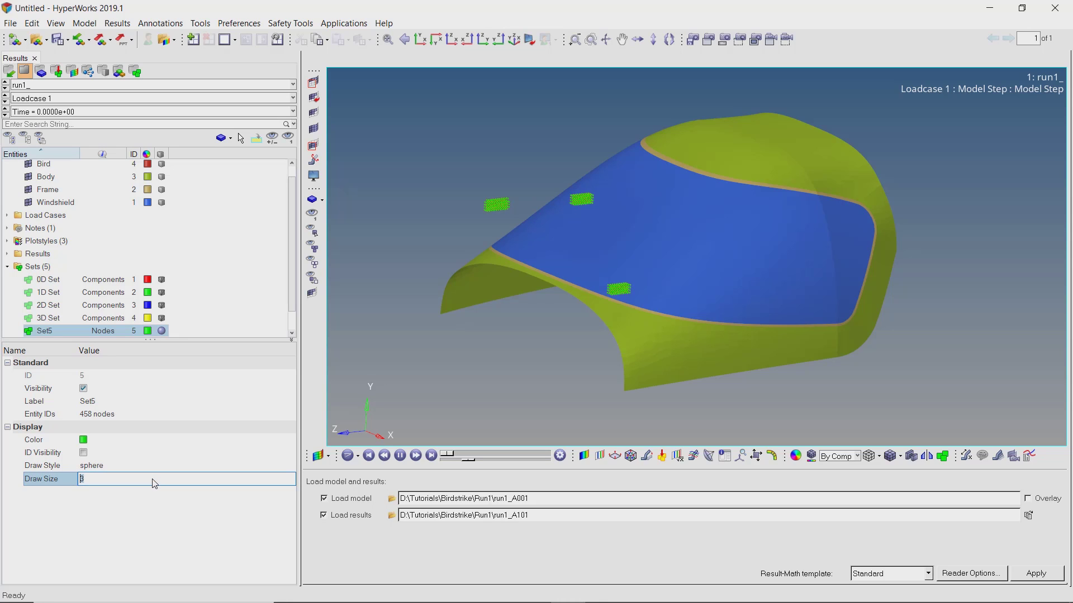
key("Return")
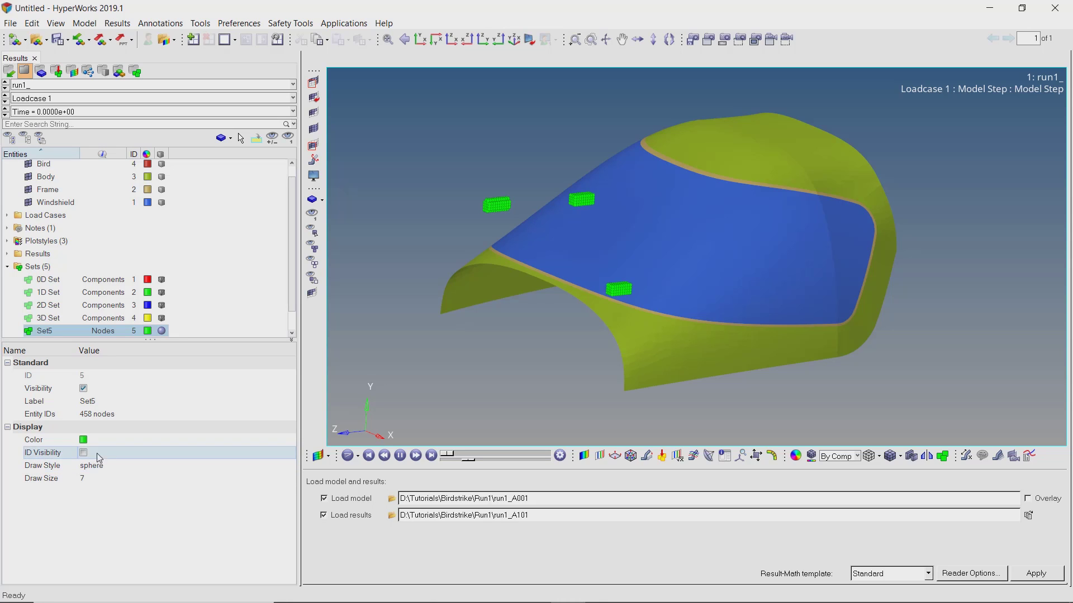
left_click(83, 442)
left_click(85, 444)
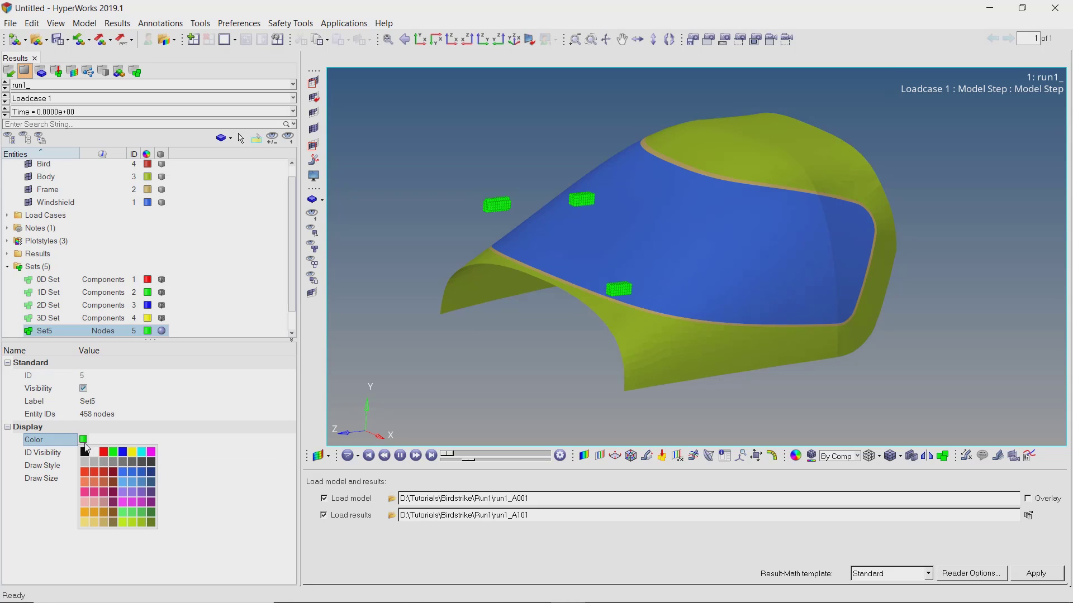
left_click(140, 463)
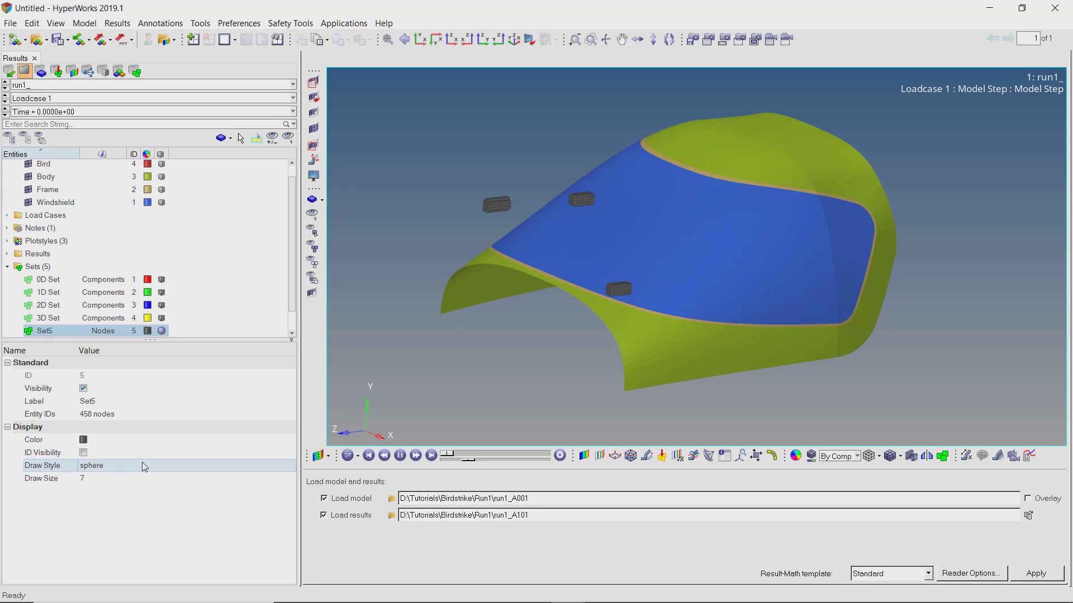
Contour the Windshield component with the Von Mises scalar result, mid layer, using the Simple averaging method.
left_click(584, 455)
left_click(377, 498)
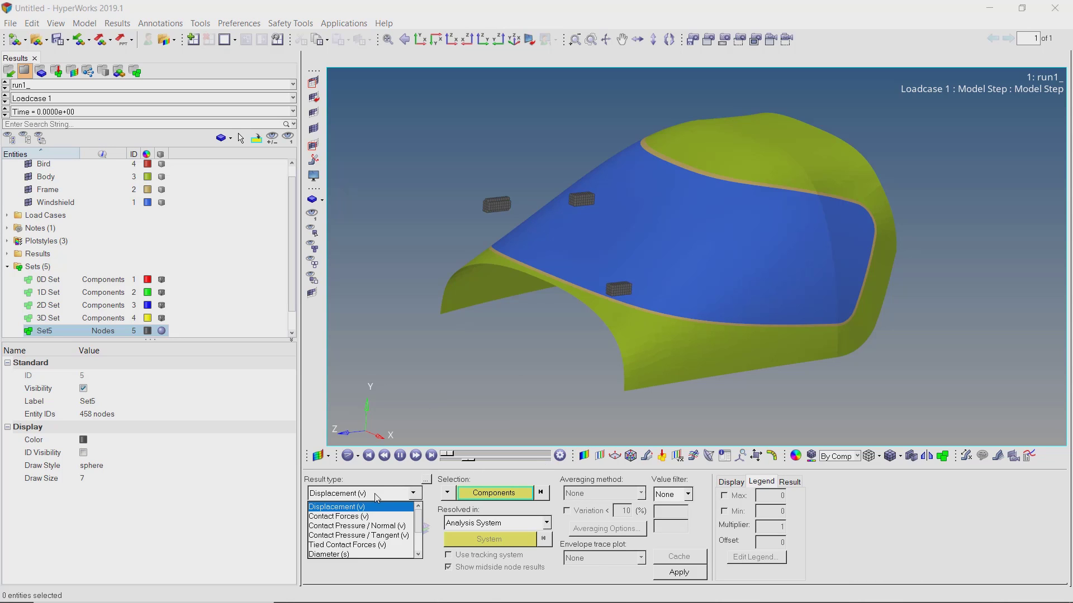
scroll(377, 544, "down", 2)
left_click(349, 546)
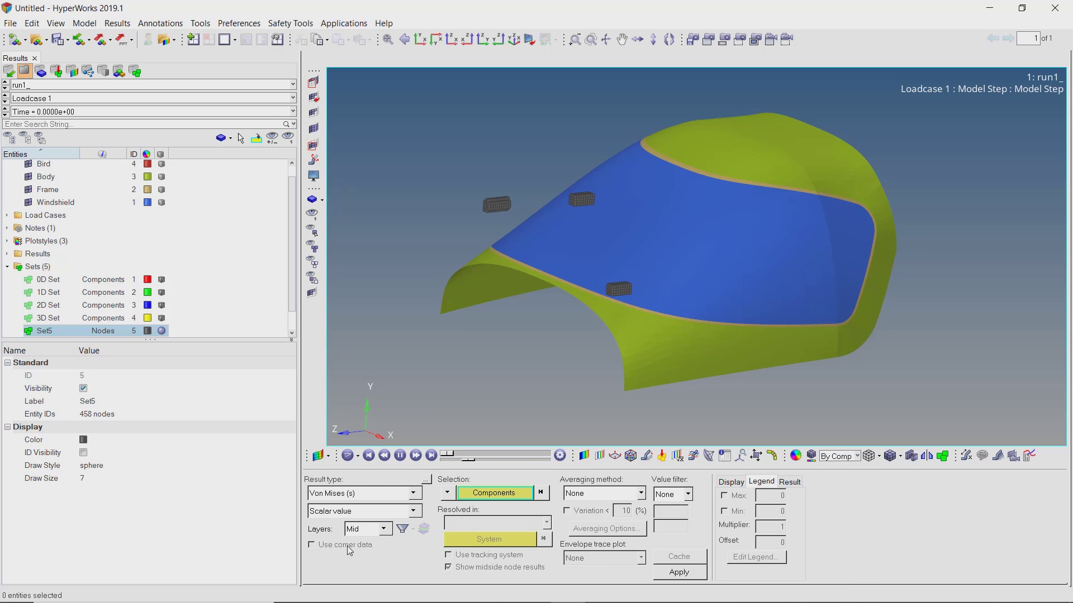
left_click(599, 498)
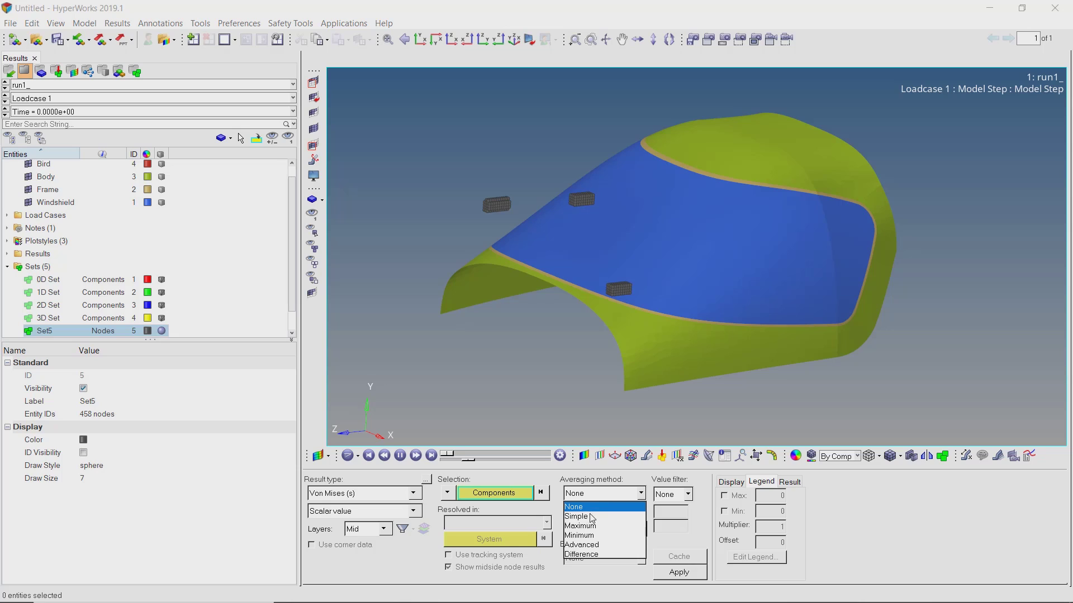
left_click(592, 517)
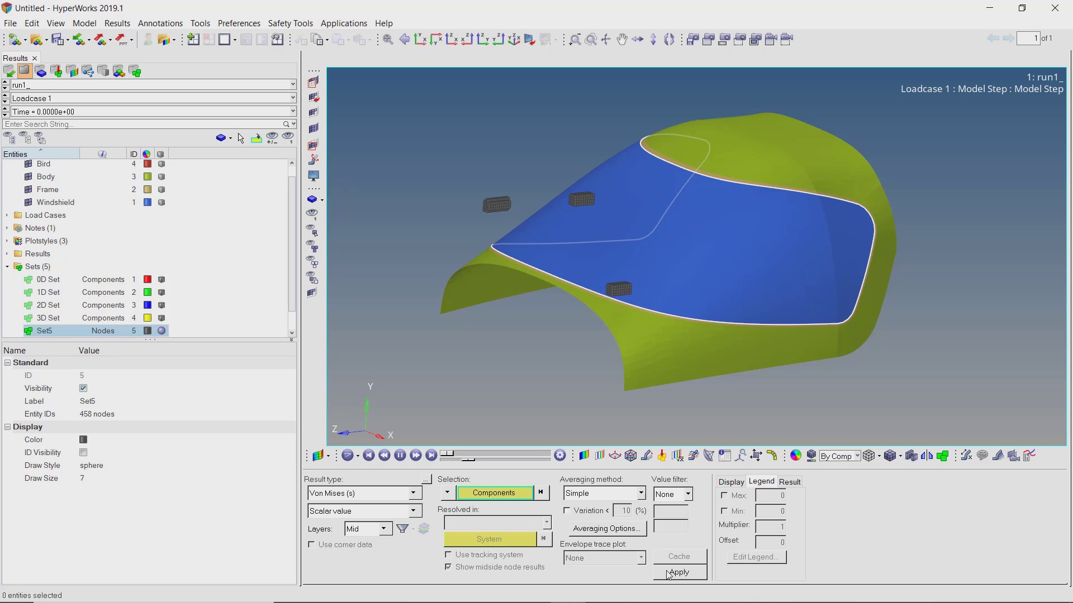
left_click(668, 575)
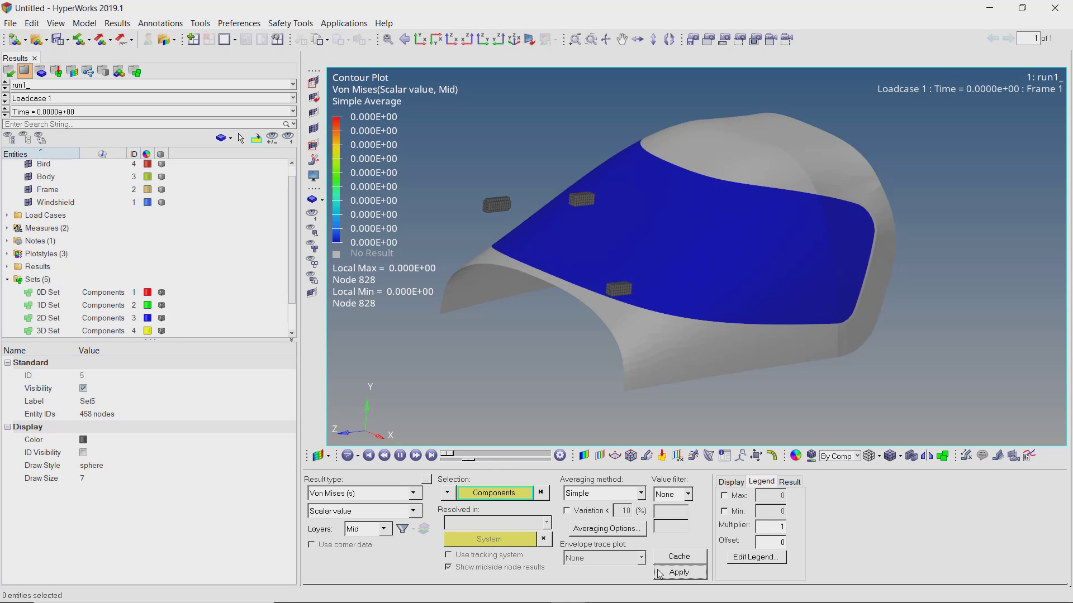
Play the result animation and apply the Von Mises contour to the Body alone, followed by the Body and Windshield together.
mouse_move(481, 464)
left_mouse_down()
mouse_move(503, 464)
mouse_move(466, 465)
left_mouse_up()
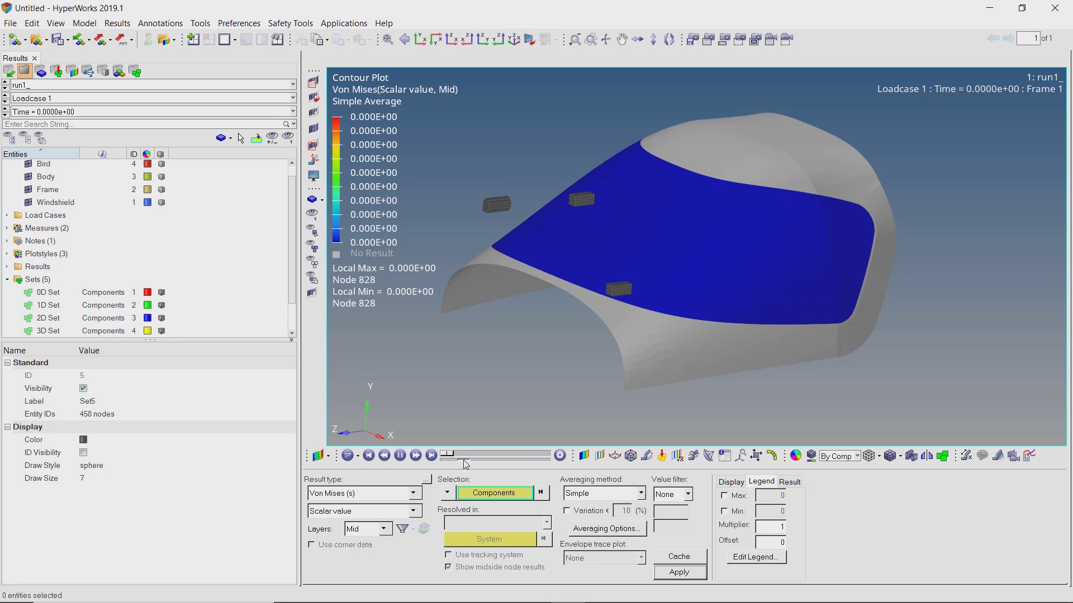
left_click(400, 456)
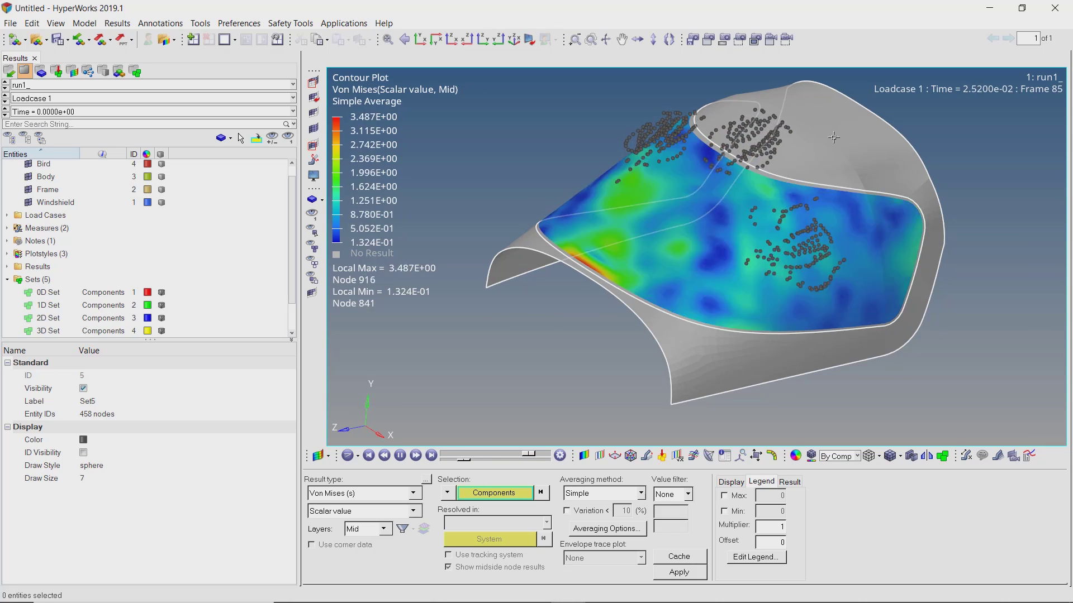
left_click(680, 573)
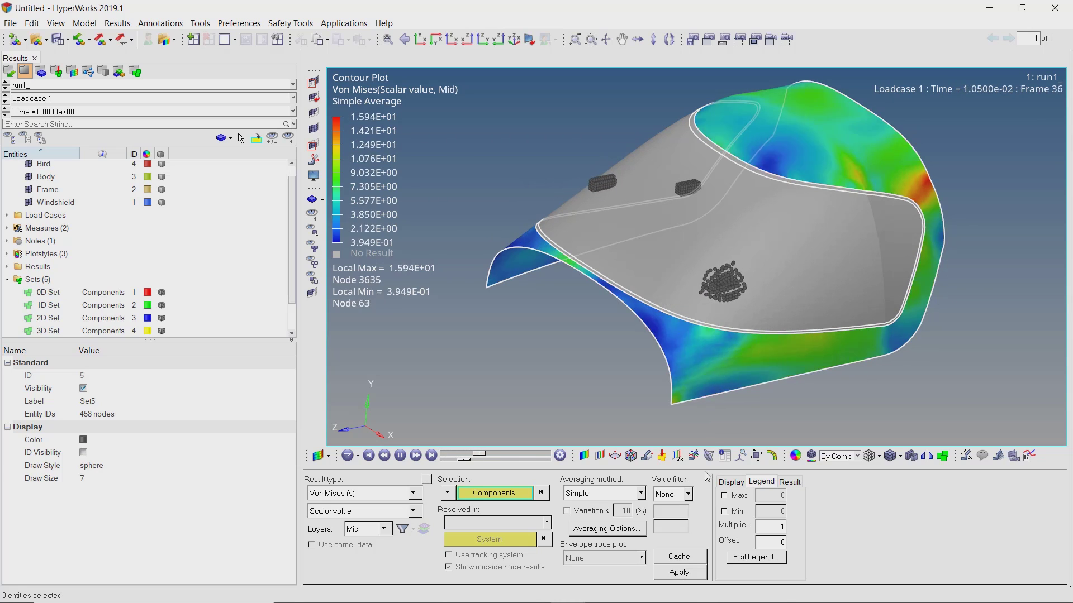
left_click(680, 573)
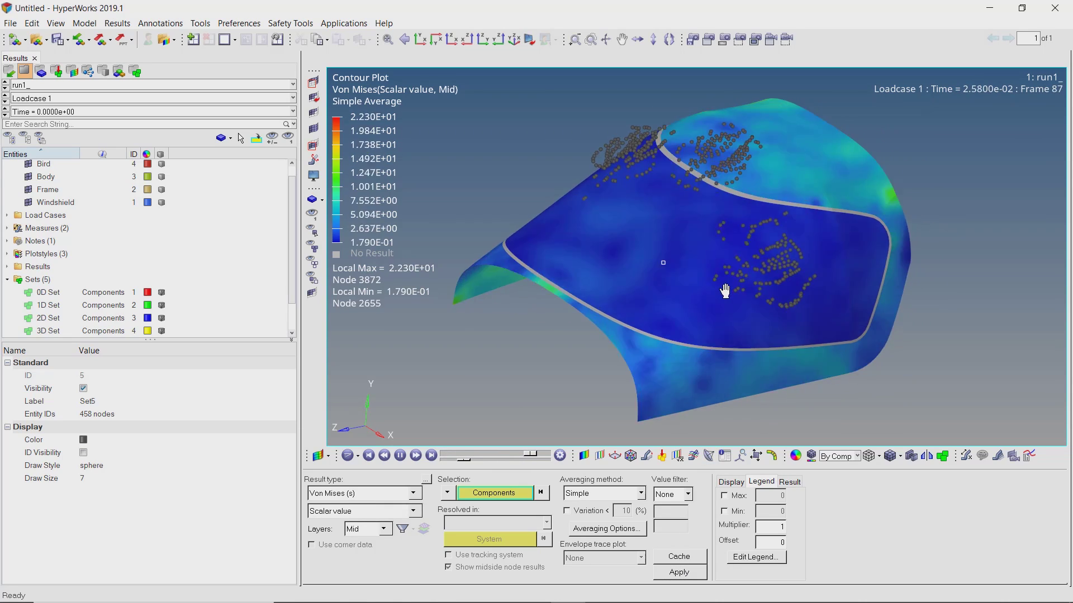
Change the contour on the Body and Windshield to Specific Energy and pause the animation at frame 24.
left_click(413, 493)
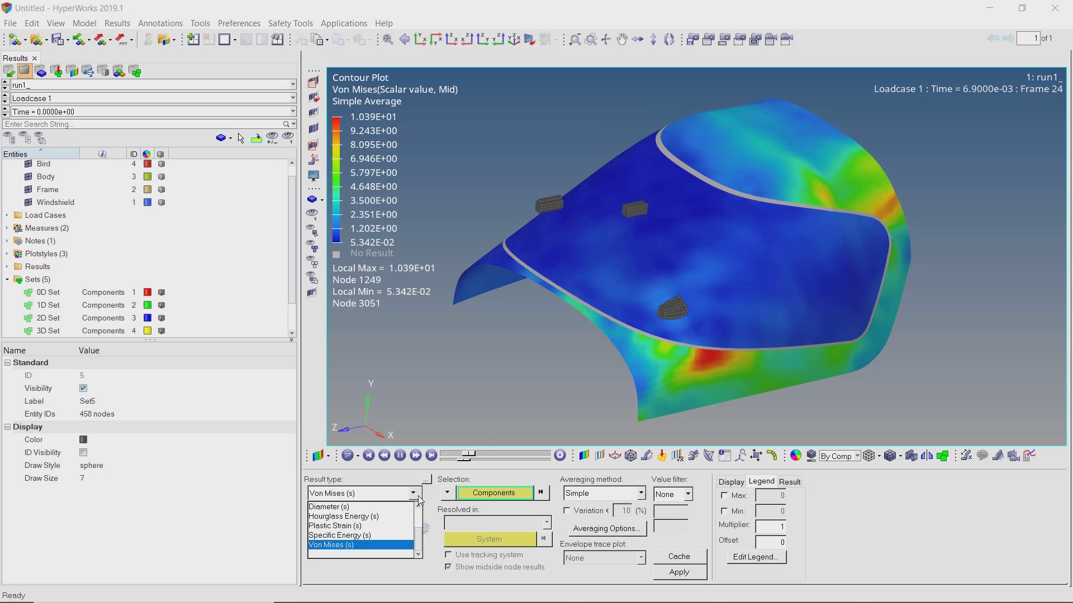
left_click(369, 535)
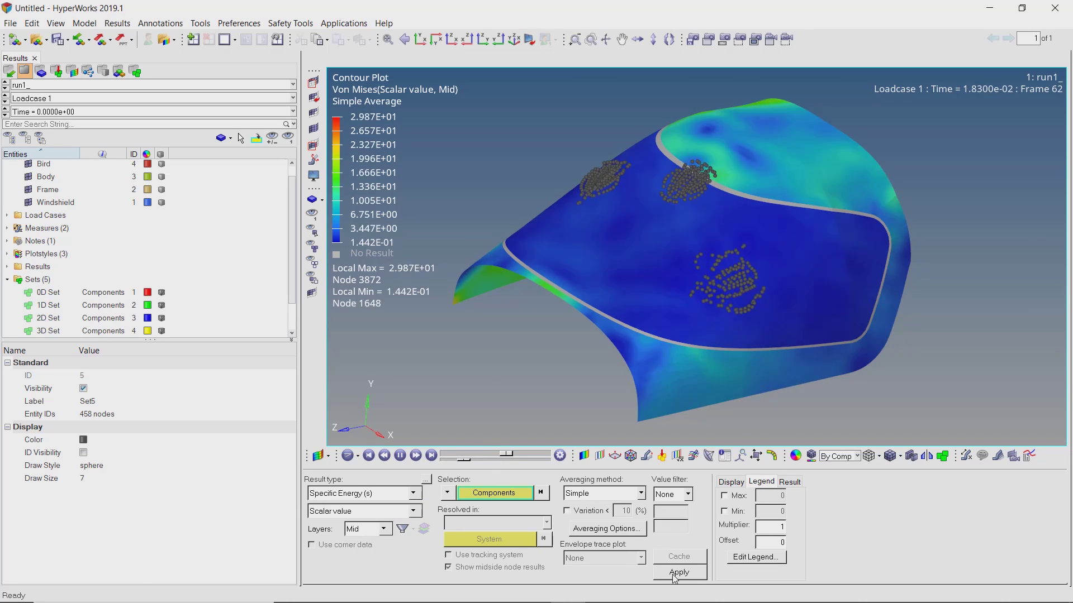
left_click(674, 575)
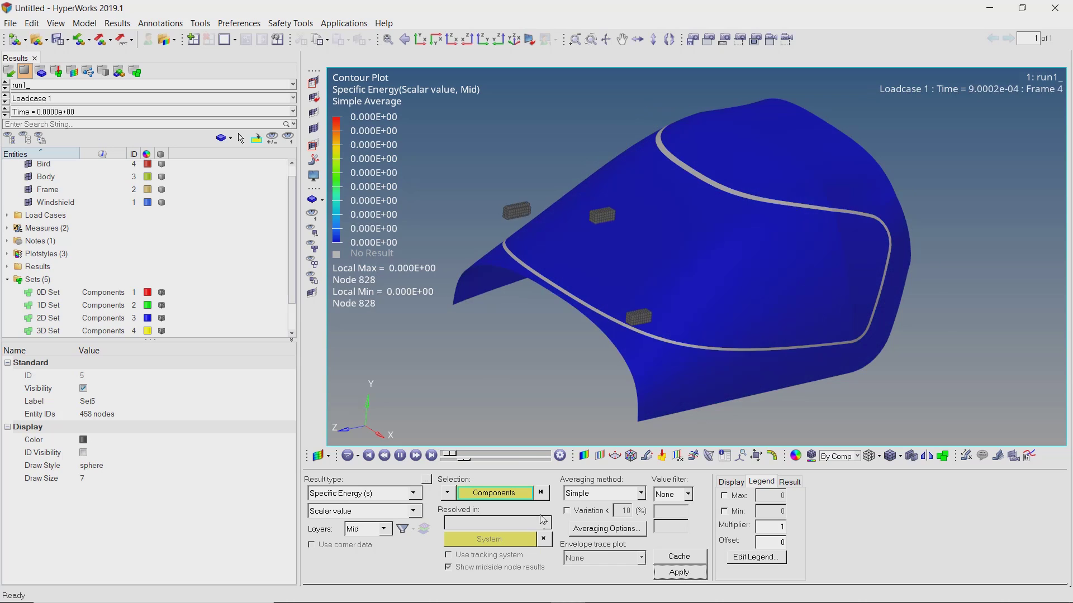
left_click(401, 457)
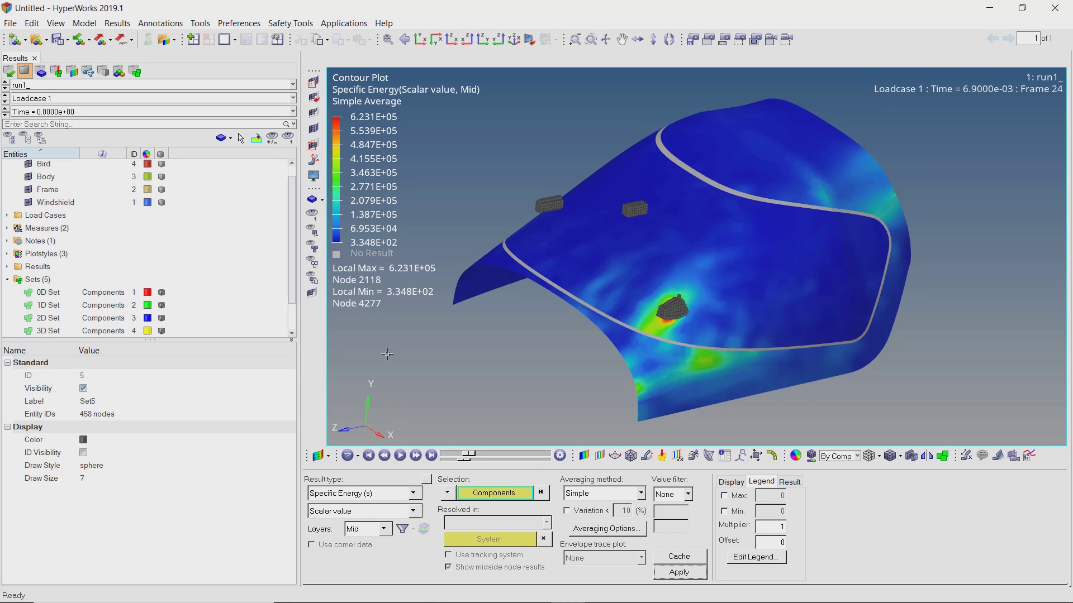
Split the page into two side-by-side windows and switch the new empty window to HyperGraph 2D.
left_click(235, 40)
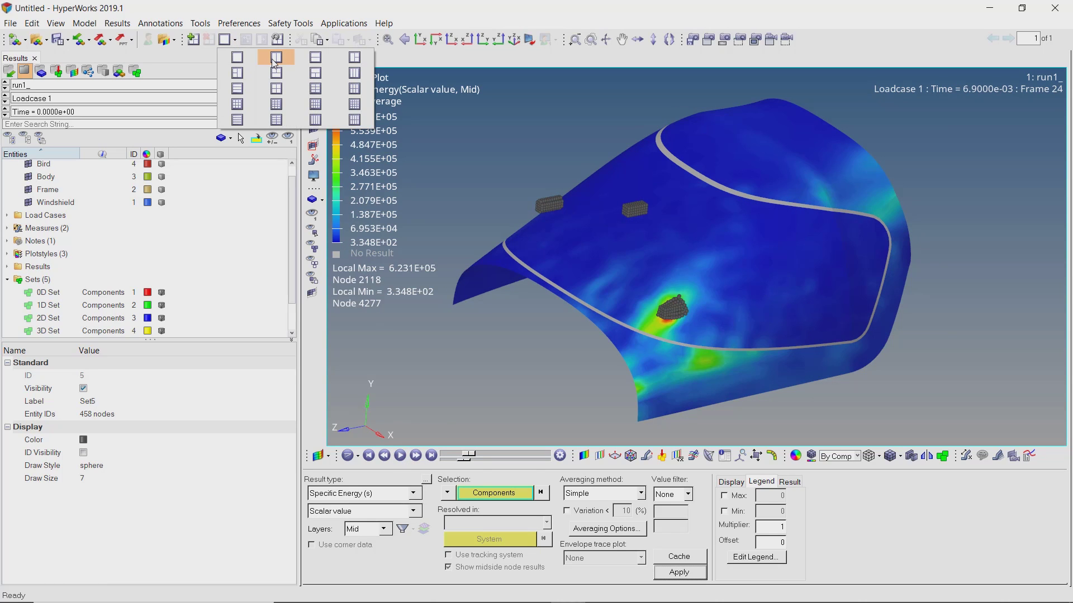
left_click(274, 60)
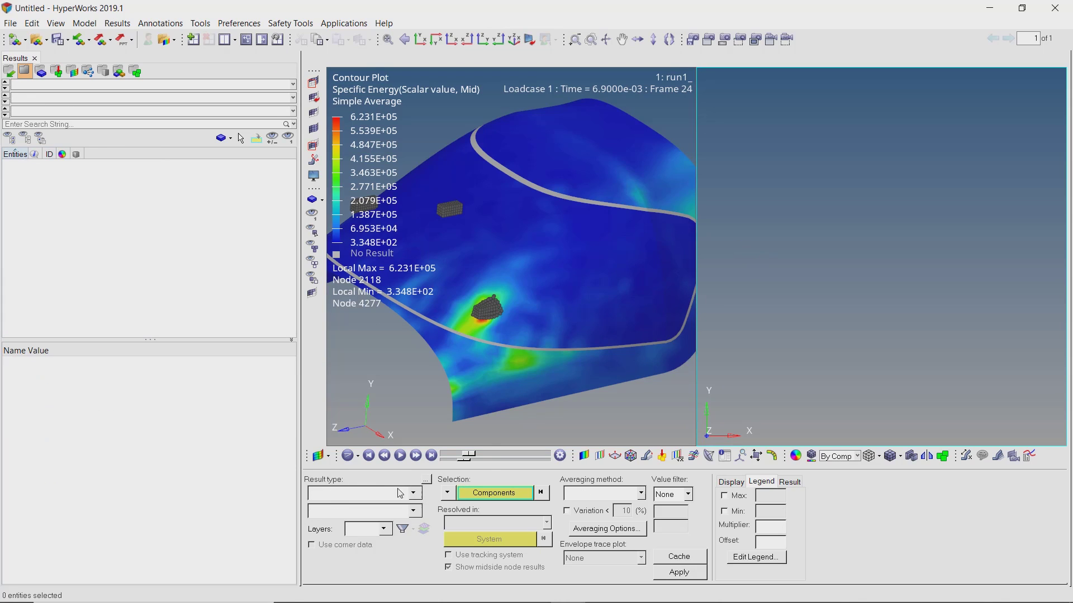
left_click(321, 456)
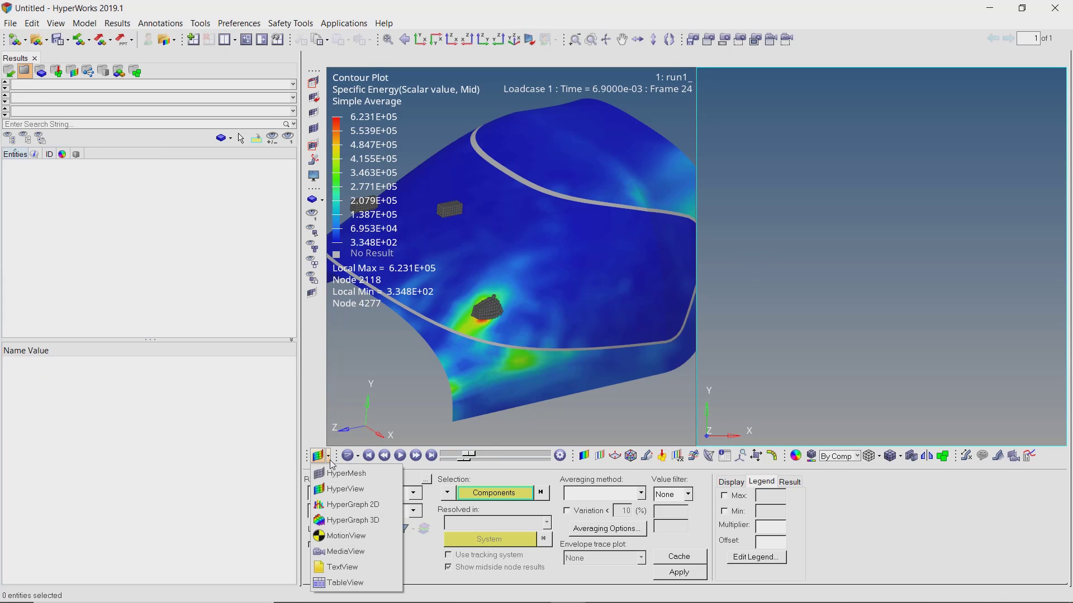
left_click(352, 505)
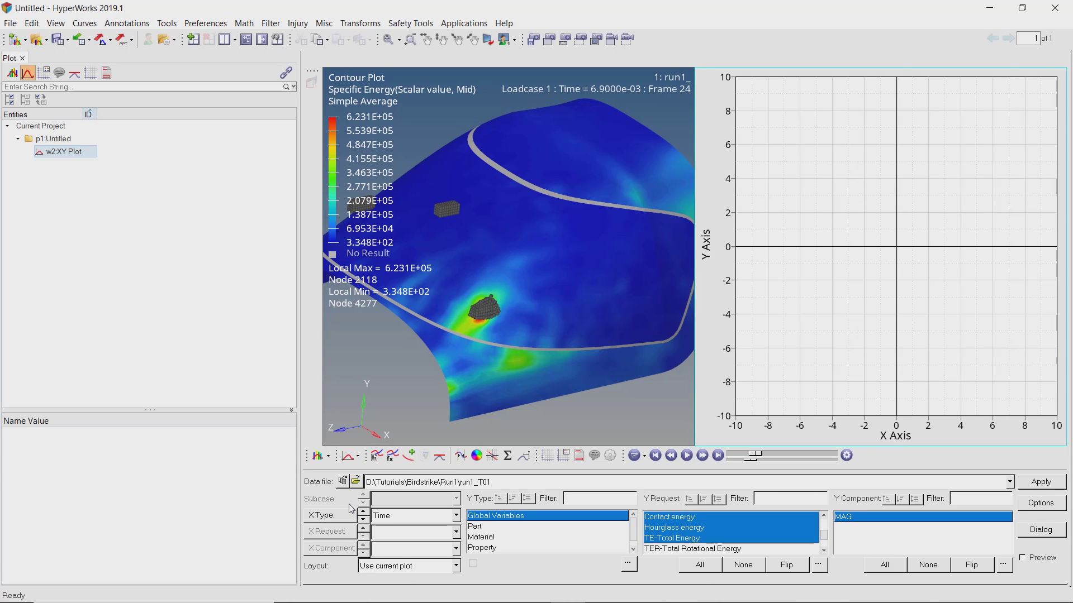
Load the time history file run1_T01 from the Run1 folder as the plot's data file.
left_click(356, 482)
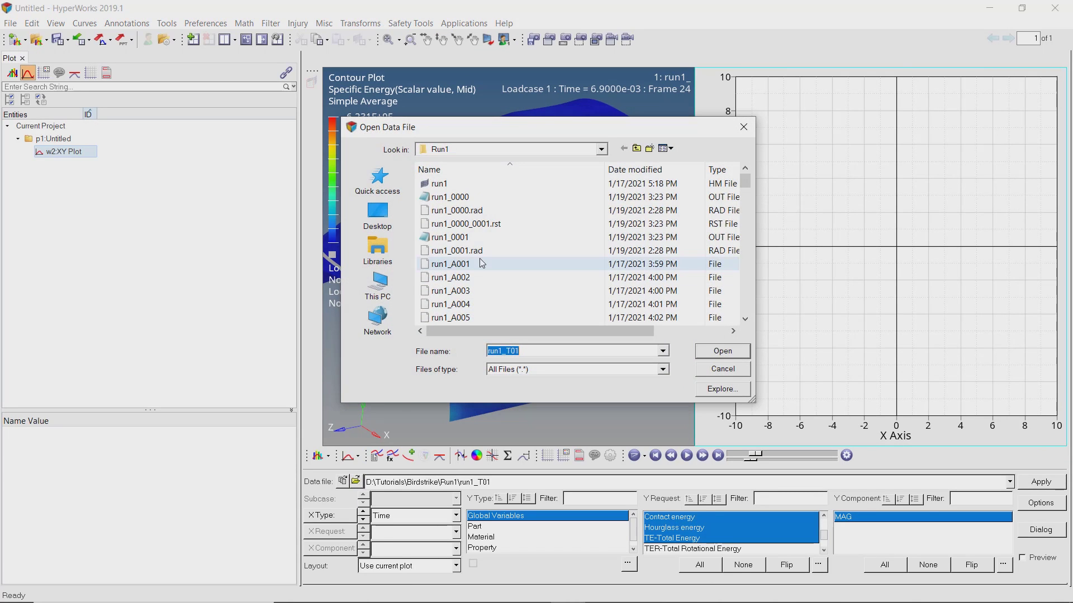
scroll(480, 258, "down", 6)
scroll(481, 262, "down", 20)
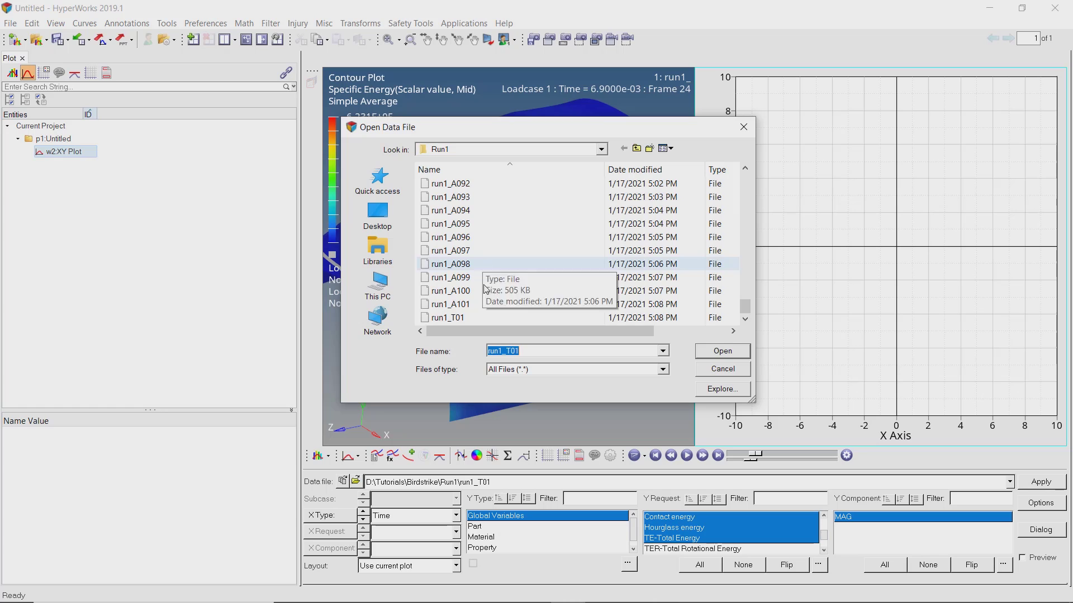
double_click(485, 320)
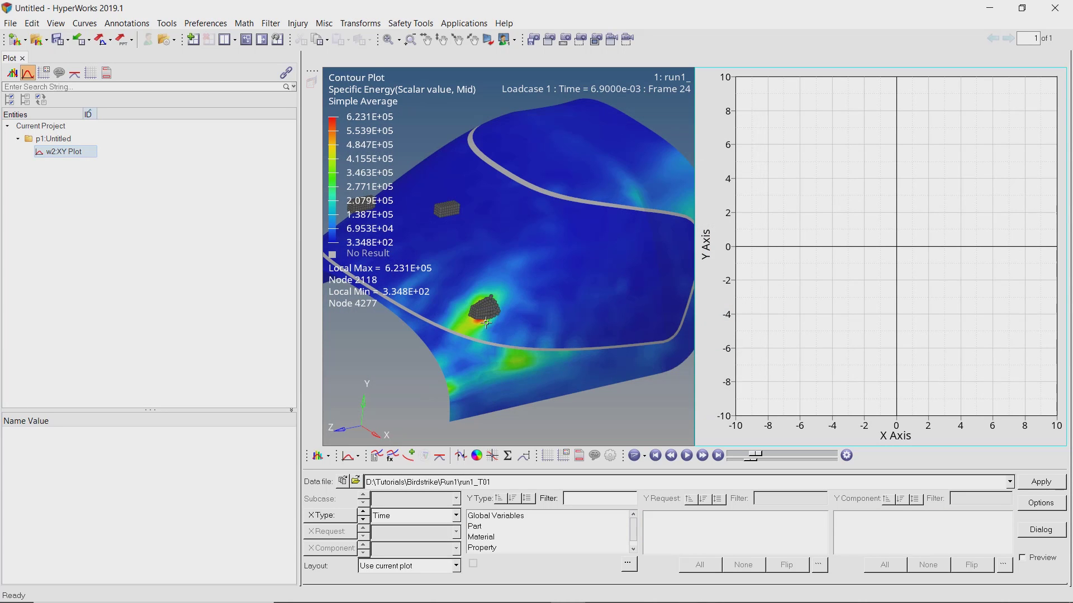
Plot the MAG component of Internal Energy and Kinetic Energy from Global Variables against time.
left_click(511, 517)
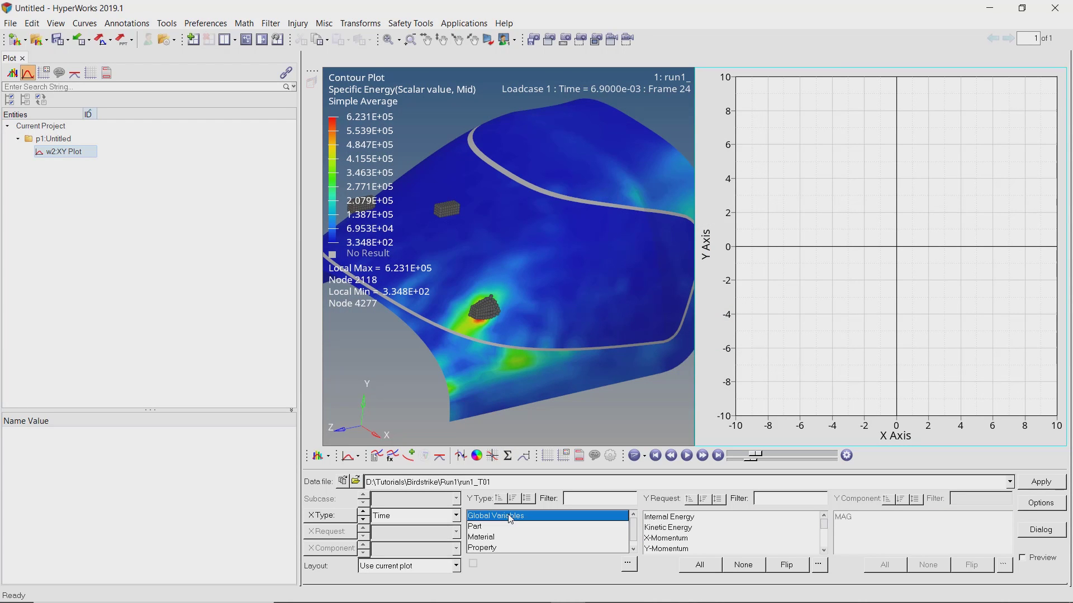
left_click(672, 518)
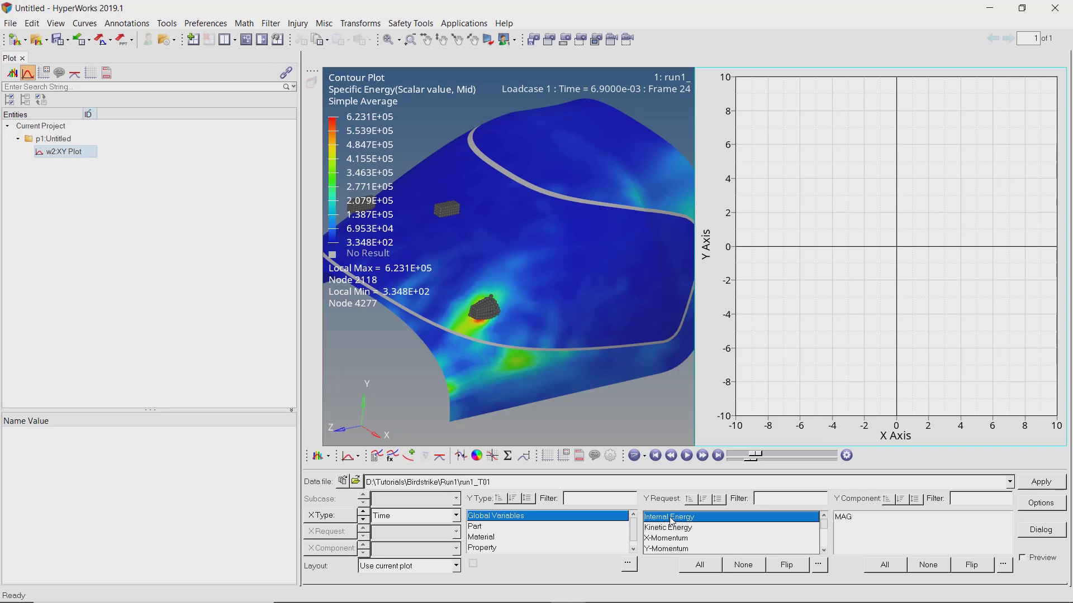
left_click(673, 528, "ctrl")
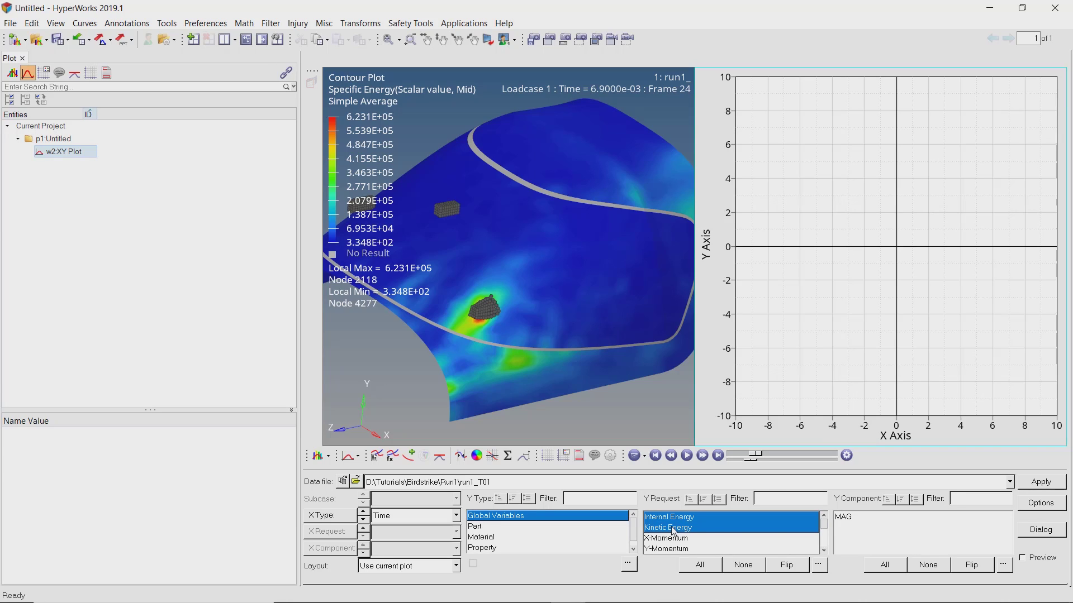
left_click(849, 521)
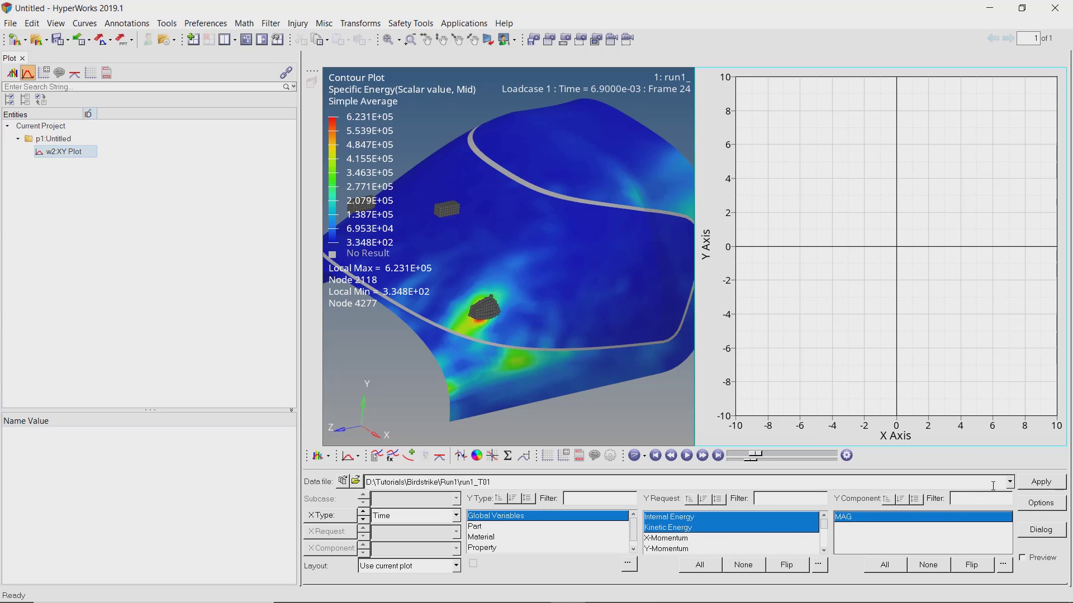
left_click(1038, 482)
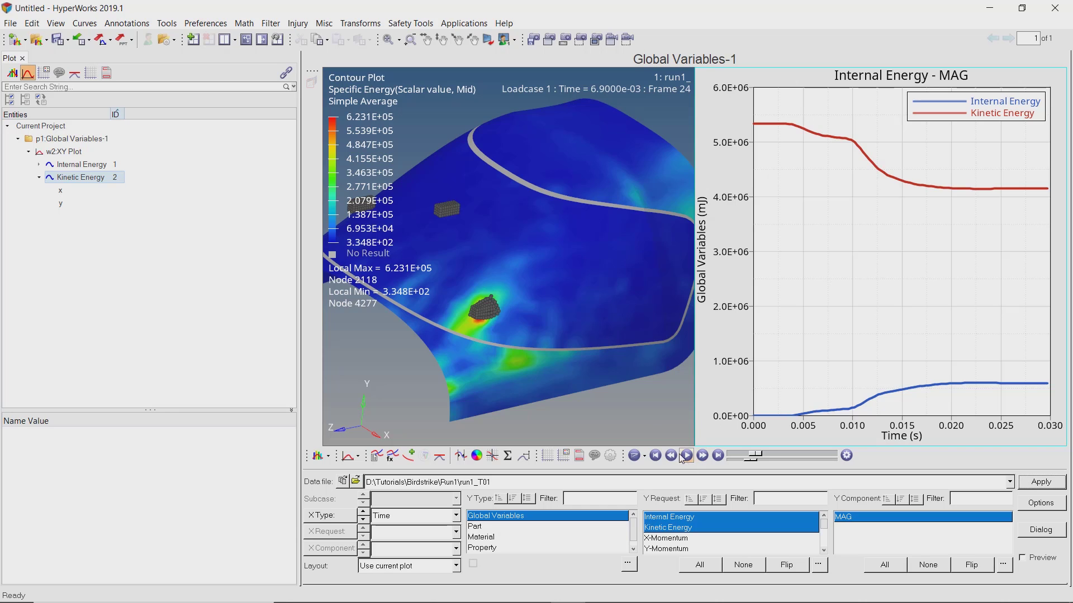
Frame the whole model in the contour window and play the animation in sync with the energy curves.
left_click(580, 320)
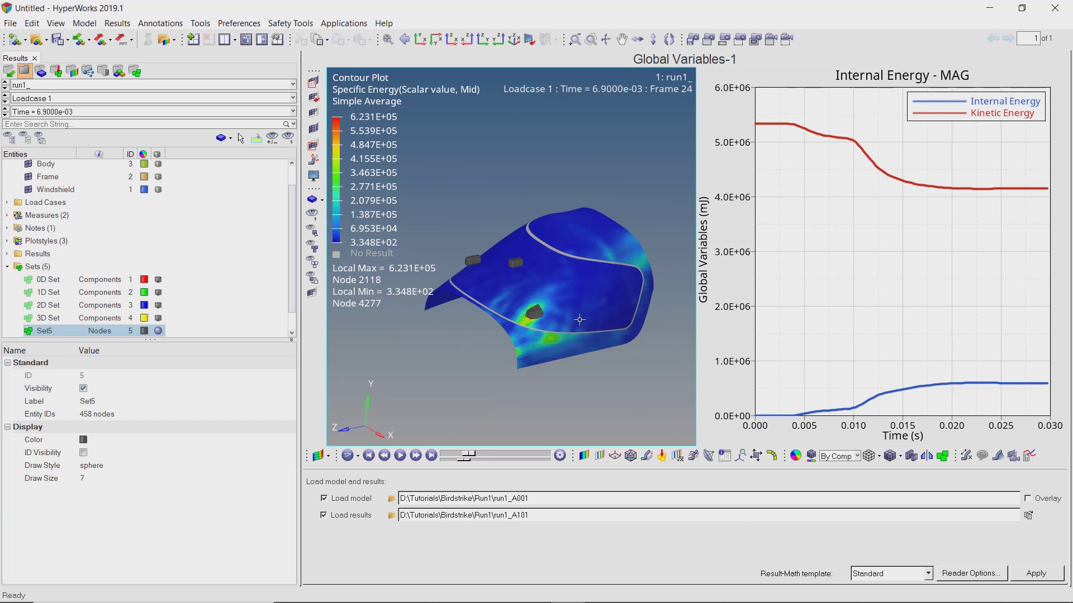
scroll(572, 266, "up", 3)
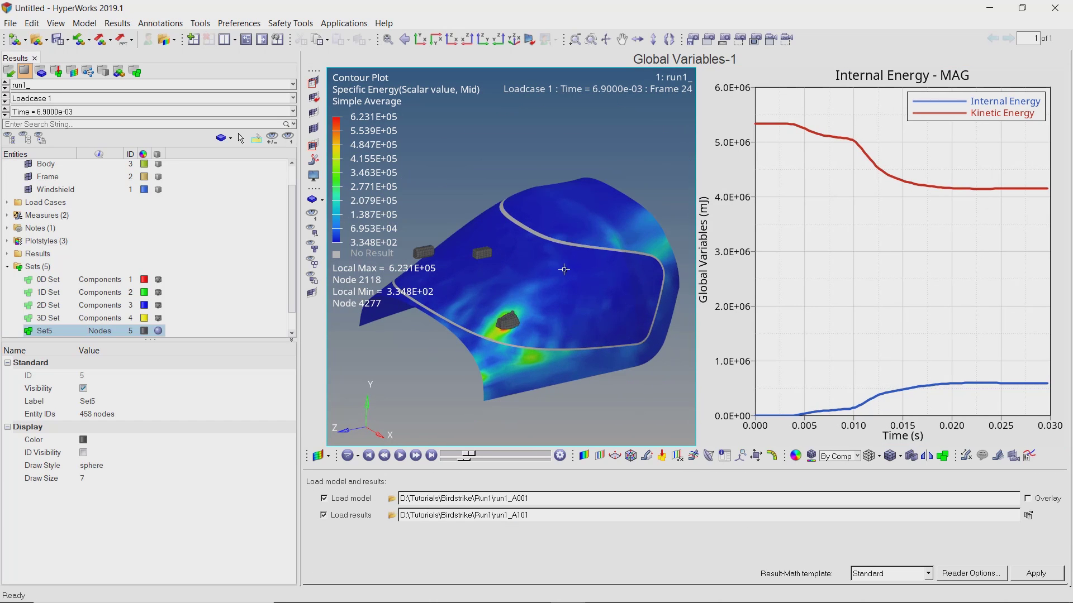
left_click_drag(482, 339, 564, 368, "ctrl")
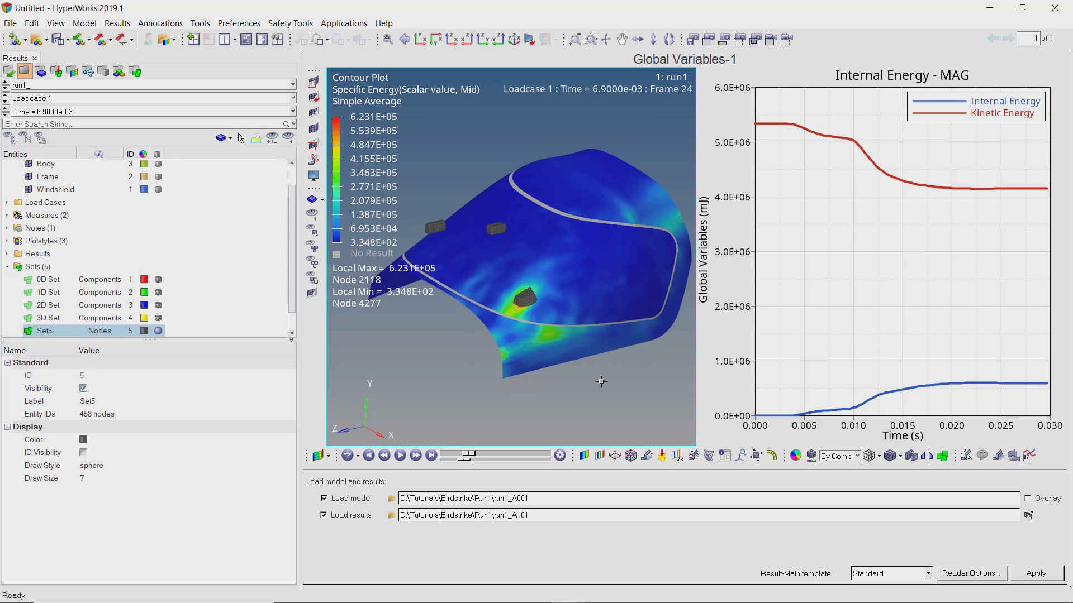
left_click(400, 456)
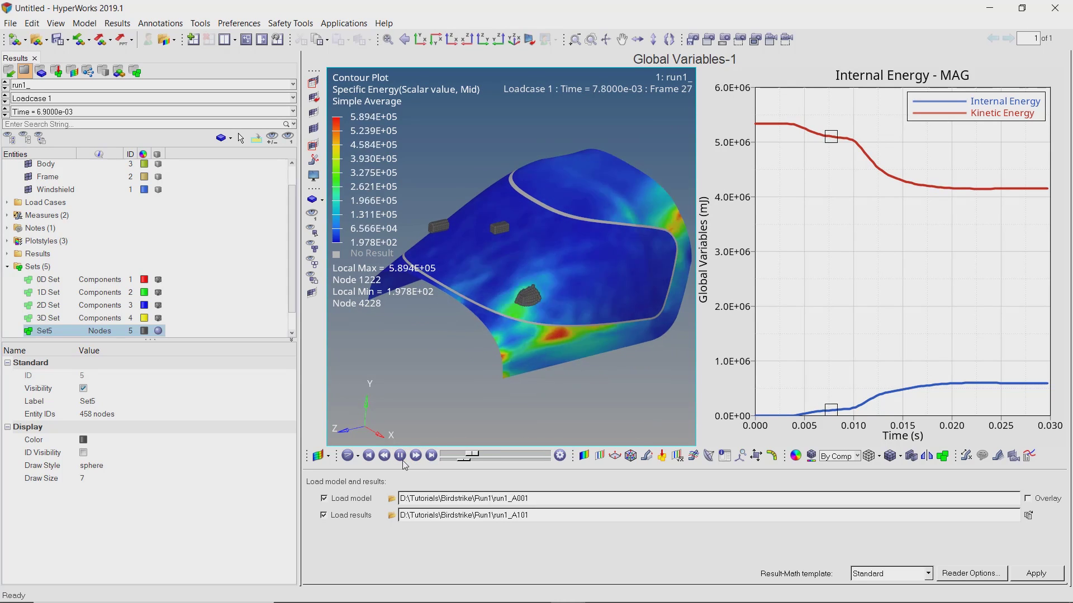